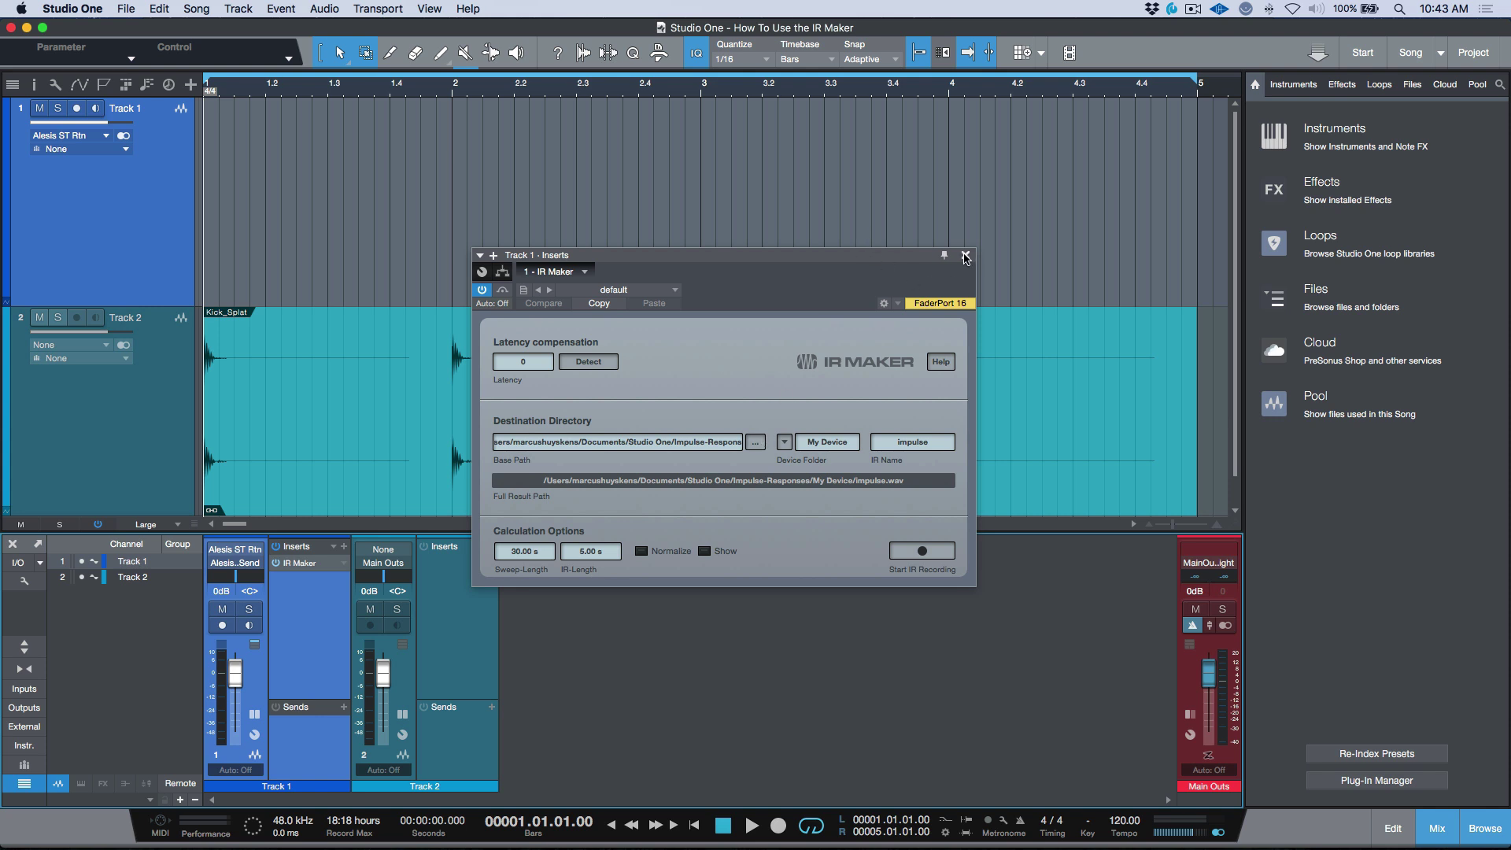
# Step: Close the IR Maker plug-in window, select Track 2 briefly, and return the selection to Track 1
pyautogui.click(966, 255)
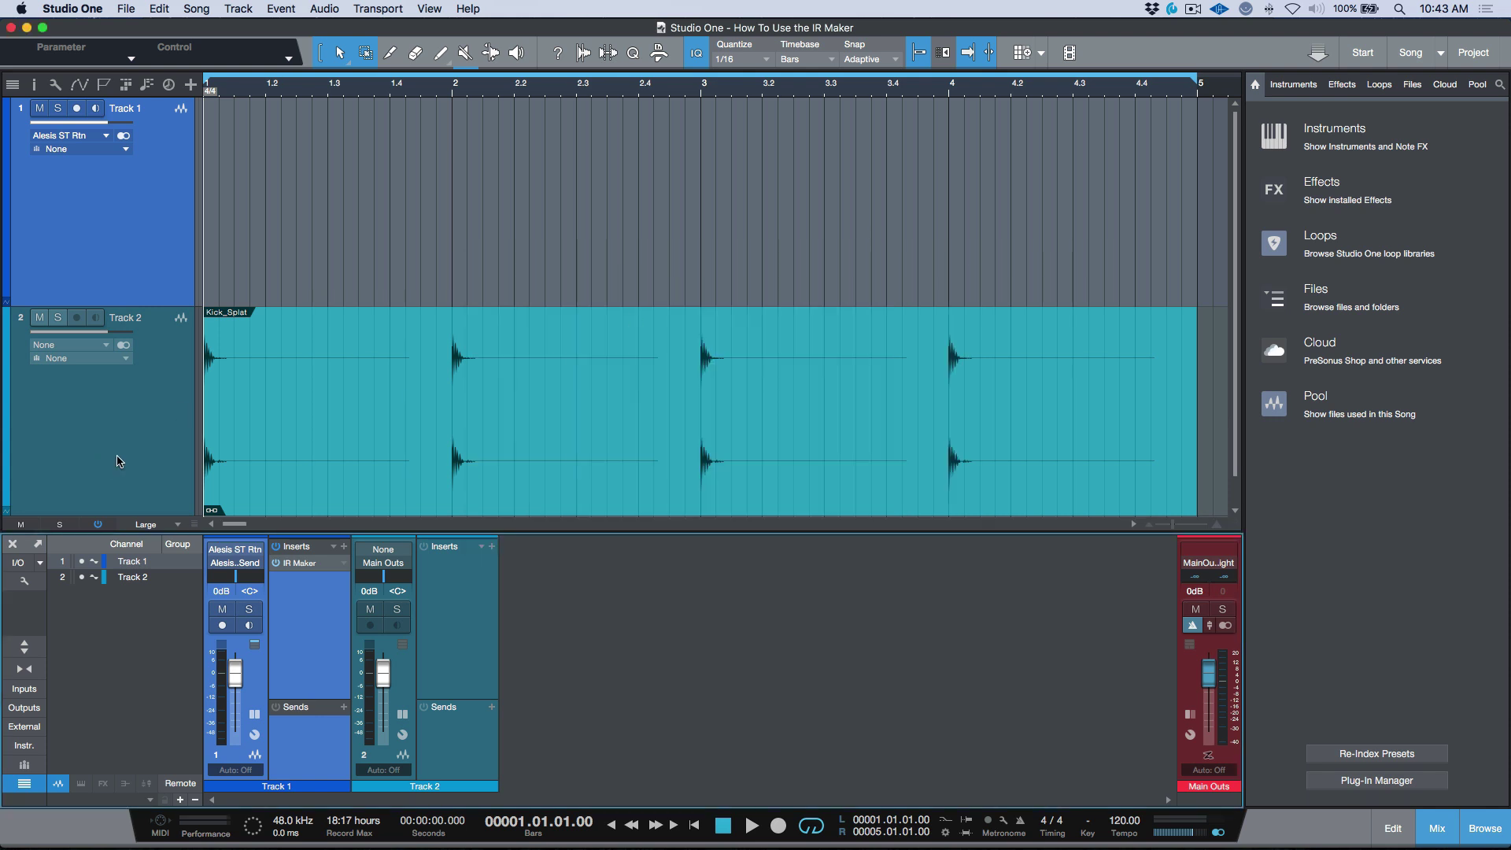
pyautogui.click(119, 461)
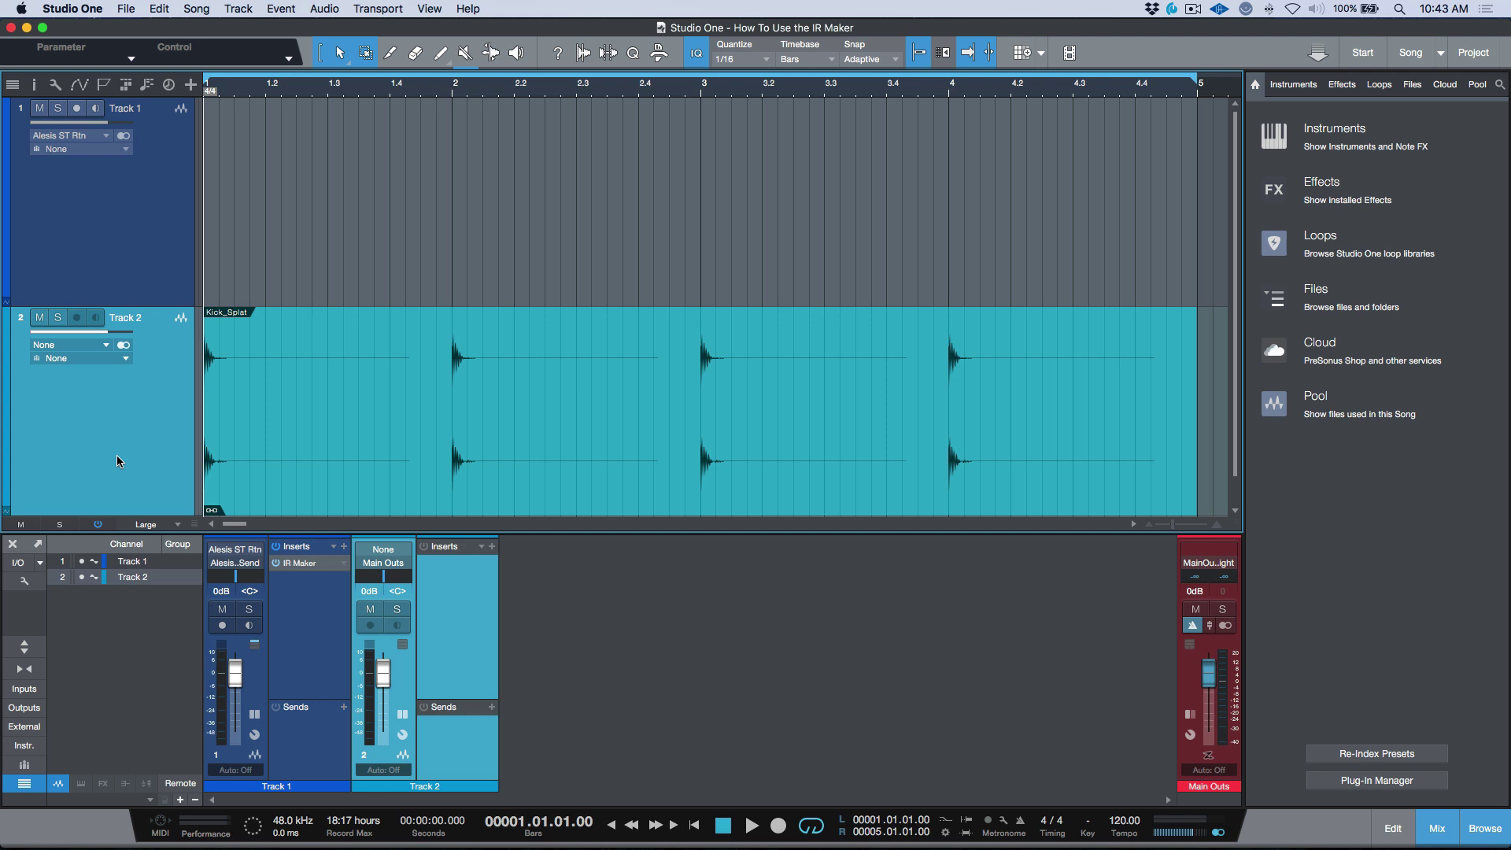
pyautogui.press('Up')
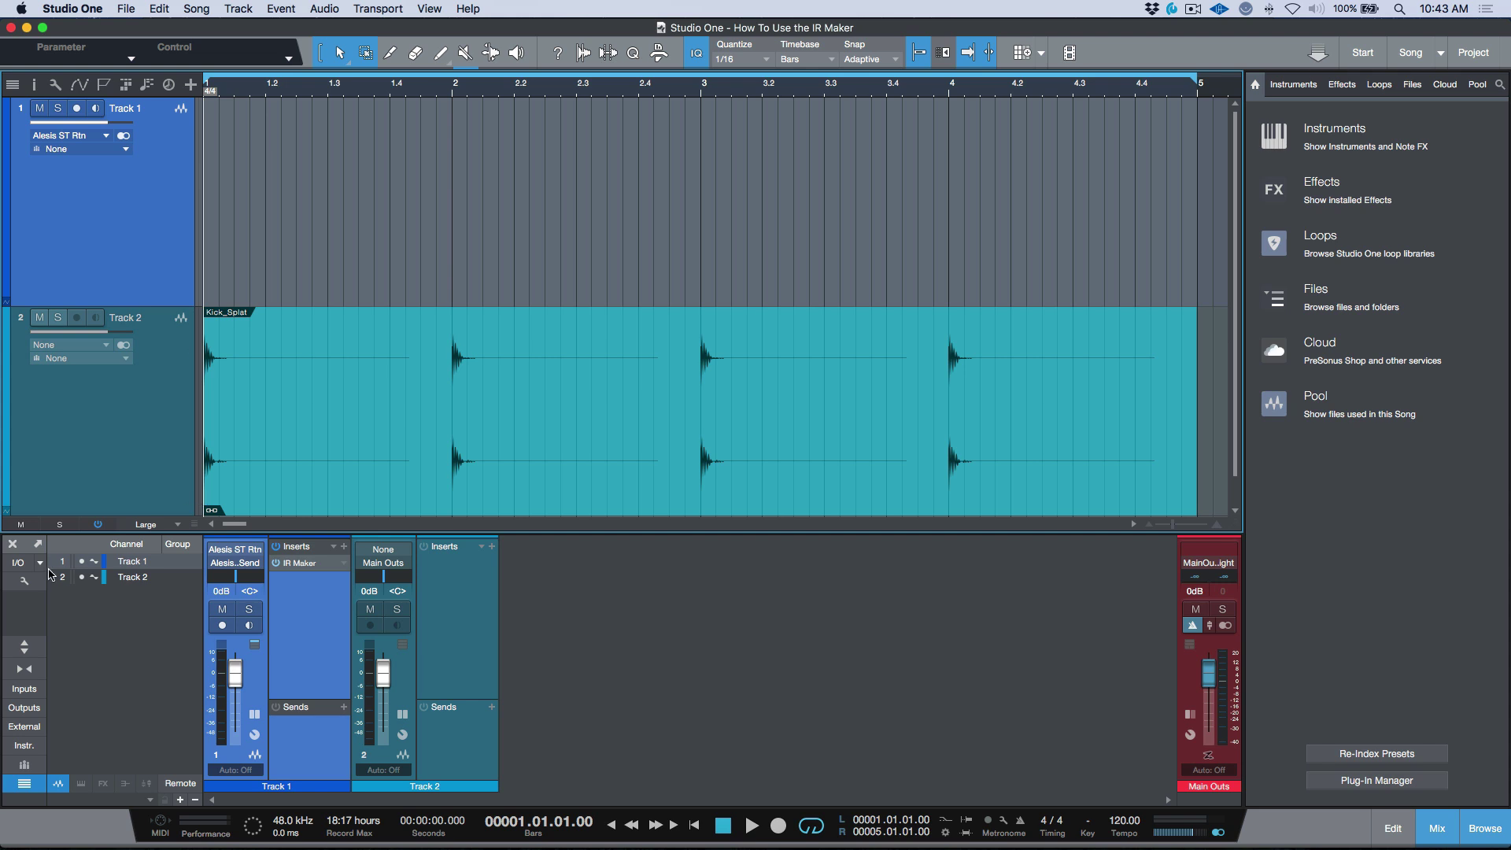
# Step: Review the Alesis ST Send output and Alesis ST Rtn input assignments in the song's audio I/O setup
pyautogui.click(20, 563)
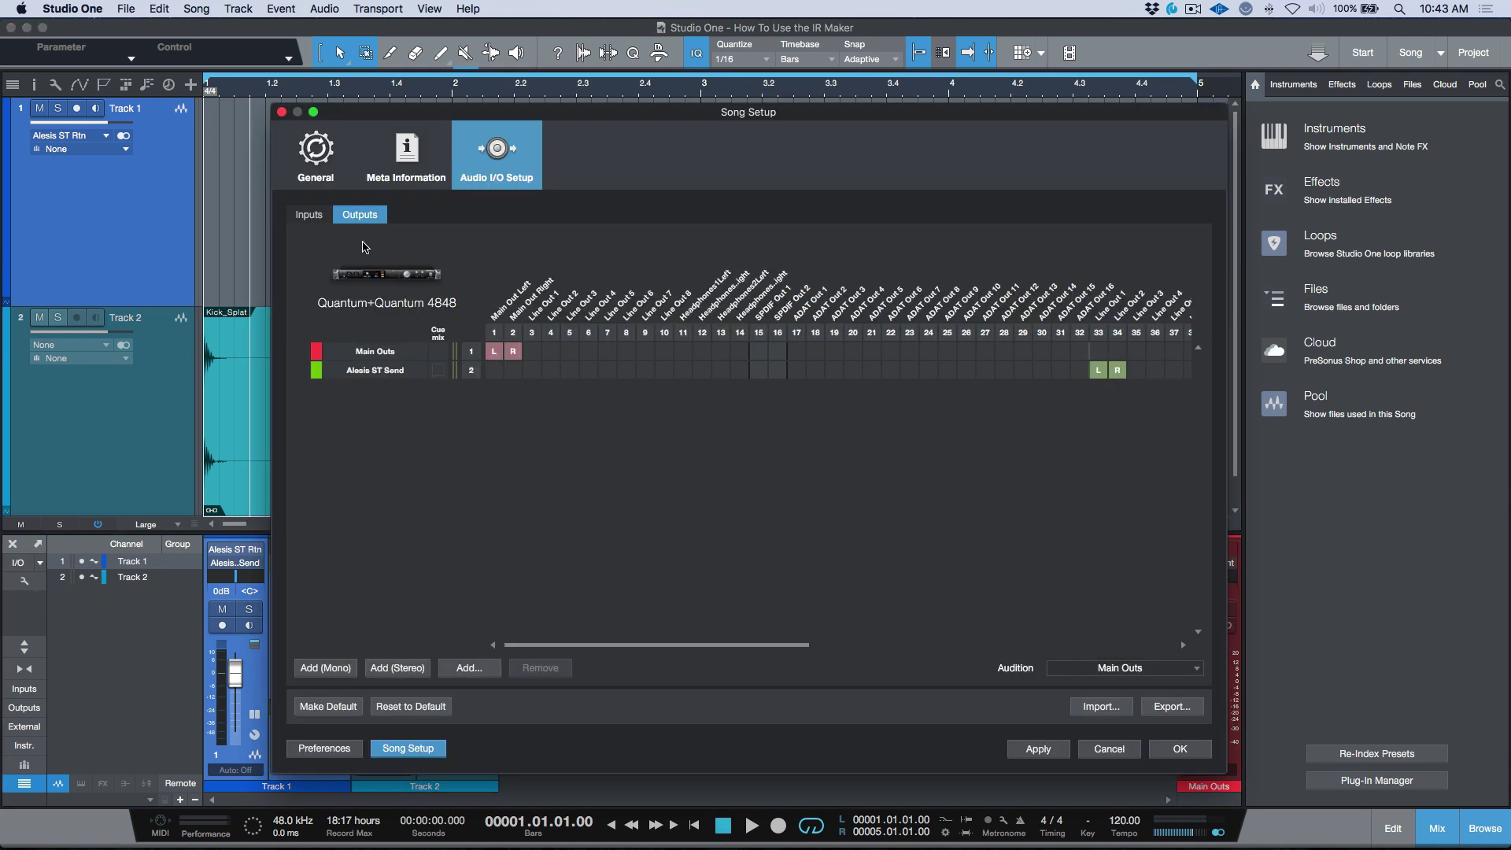
pyautogui.moveTo(688, 115); pyautogui.dragTo(650, 106)
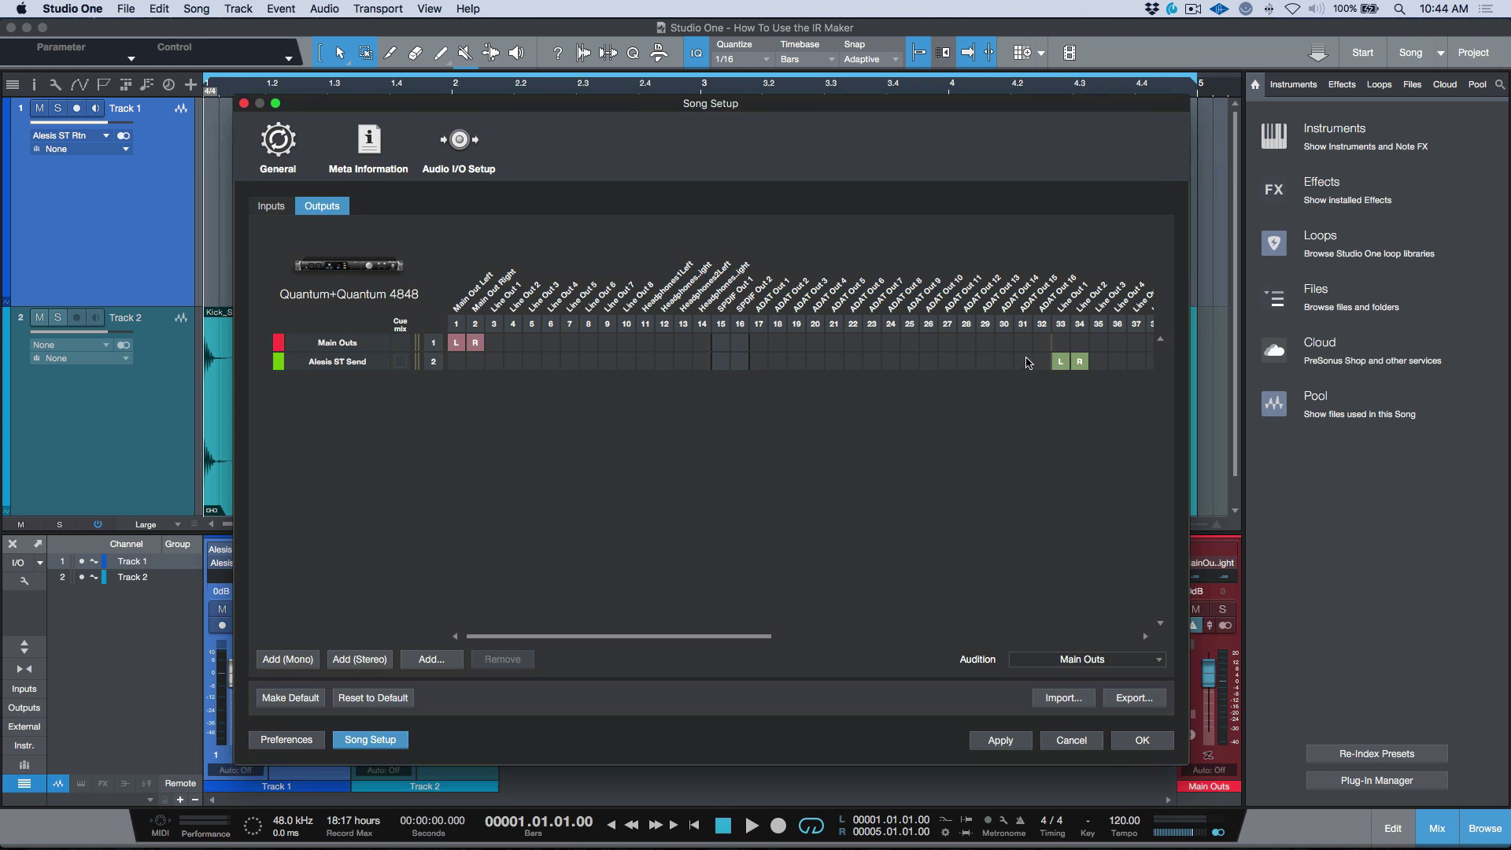
pyautogui.click(275, 206)
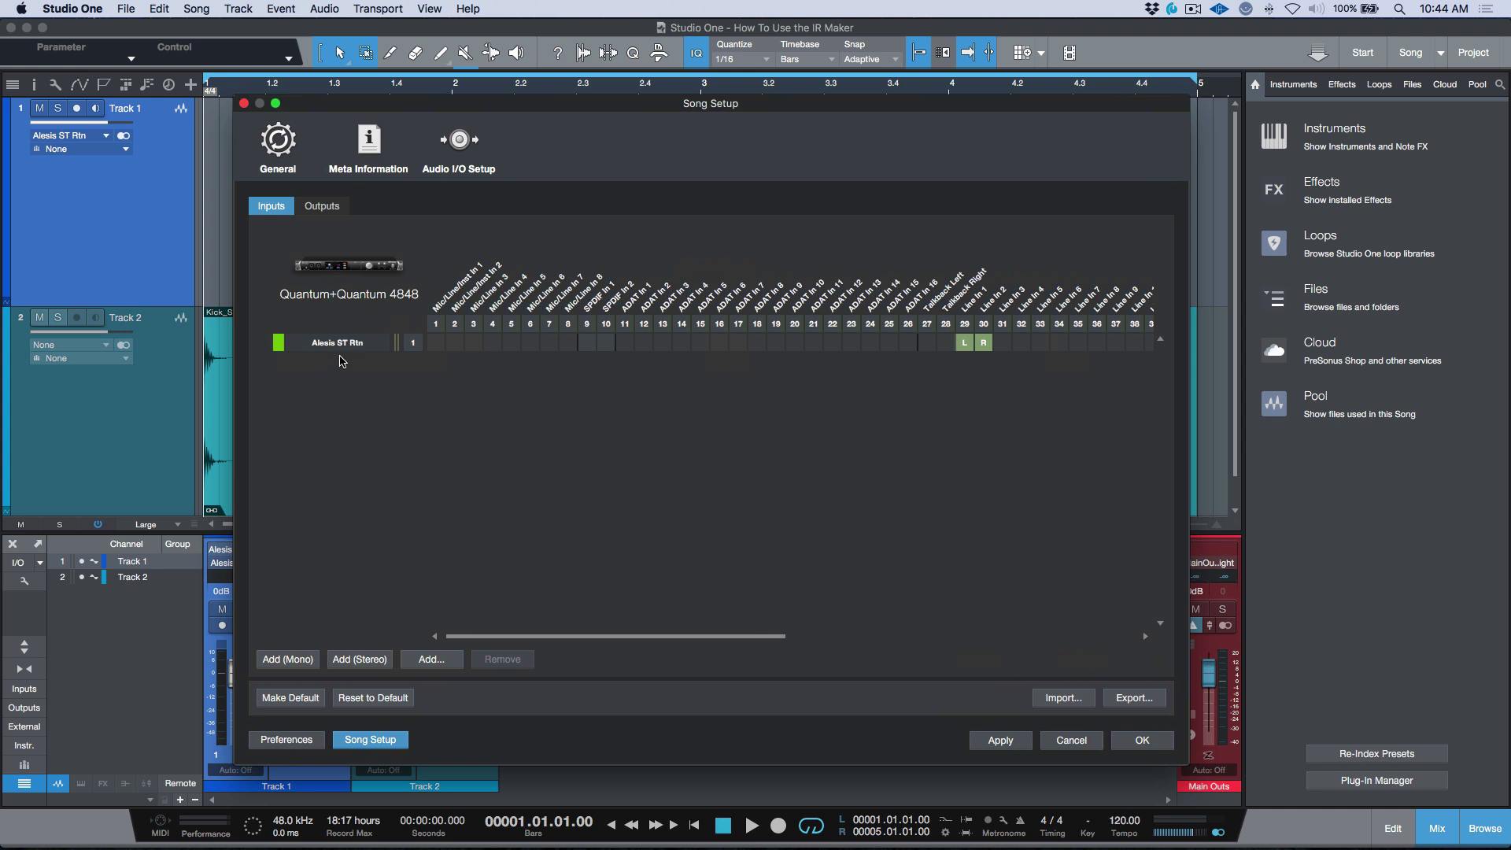
pyautogui.click(325, 206)
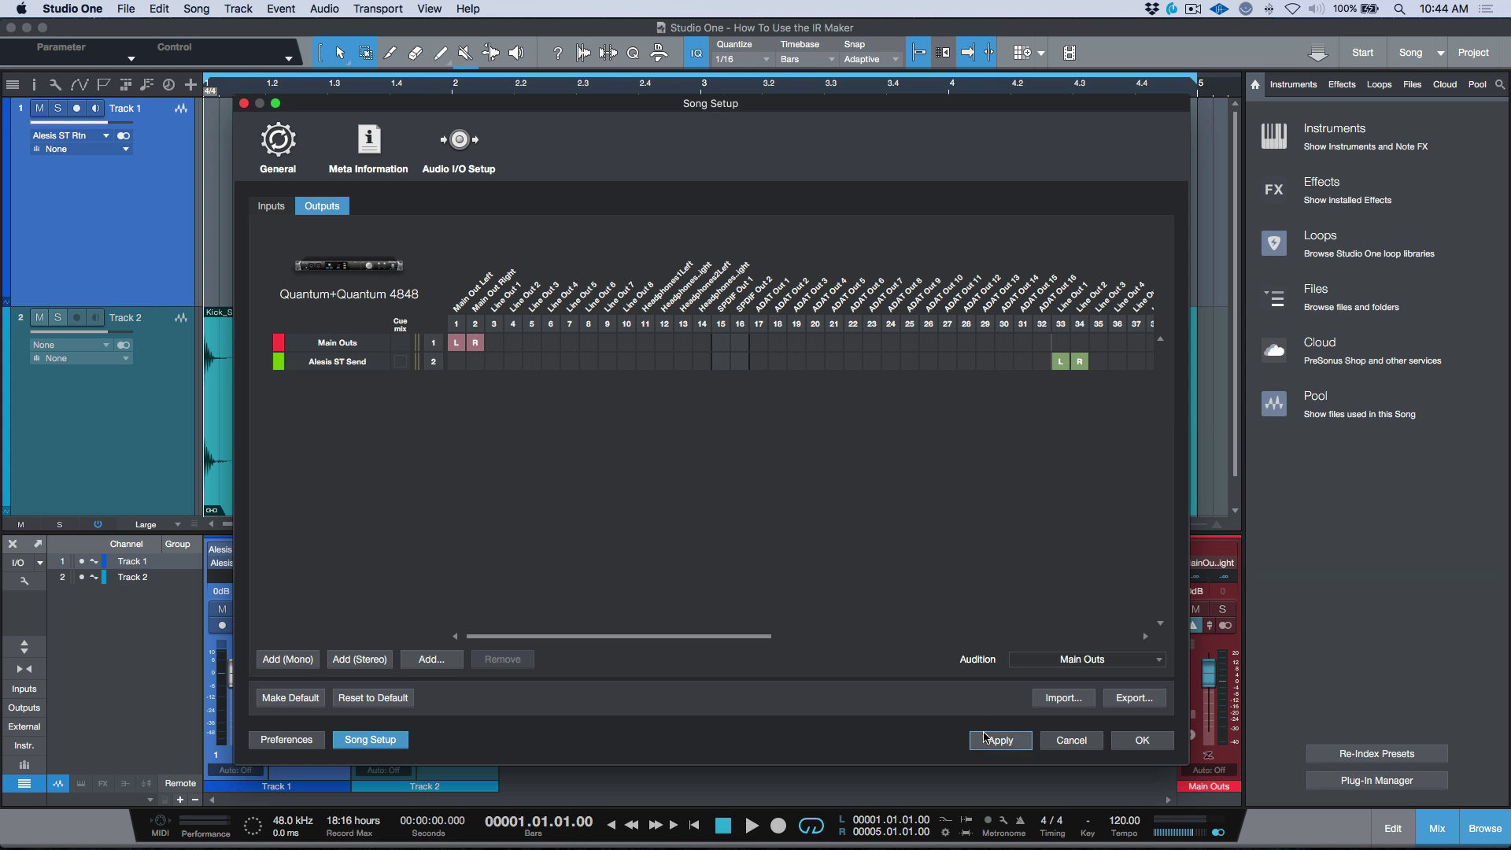
pyautogui.click(1139, 740)
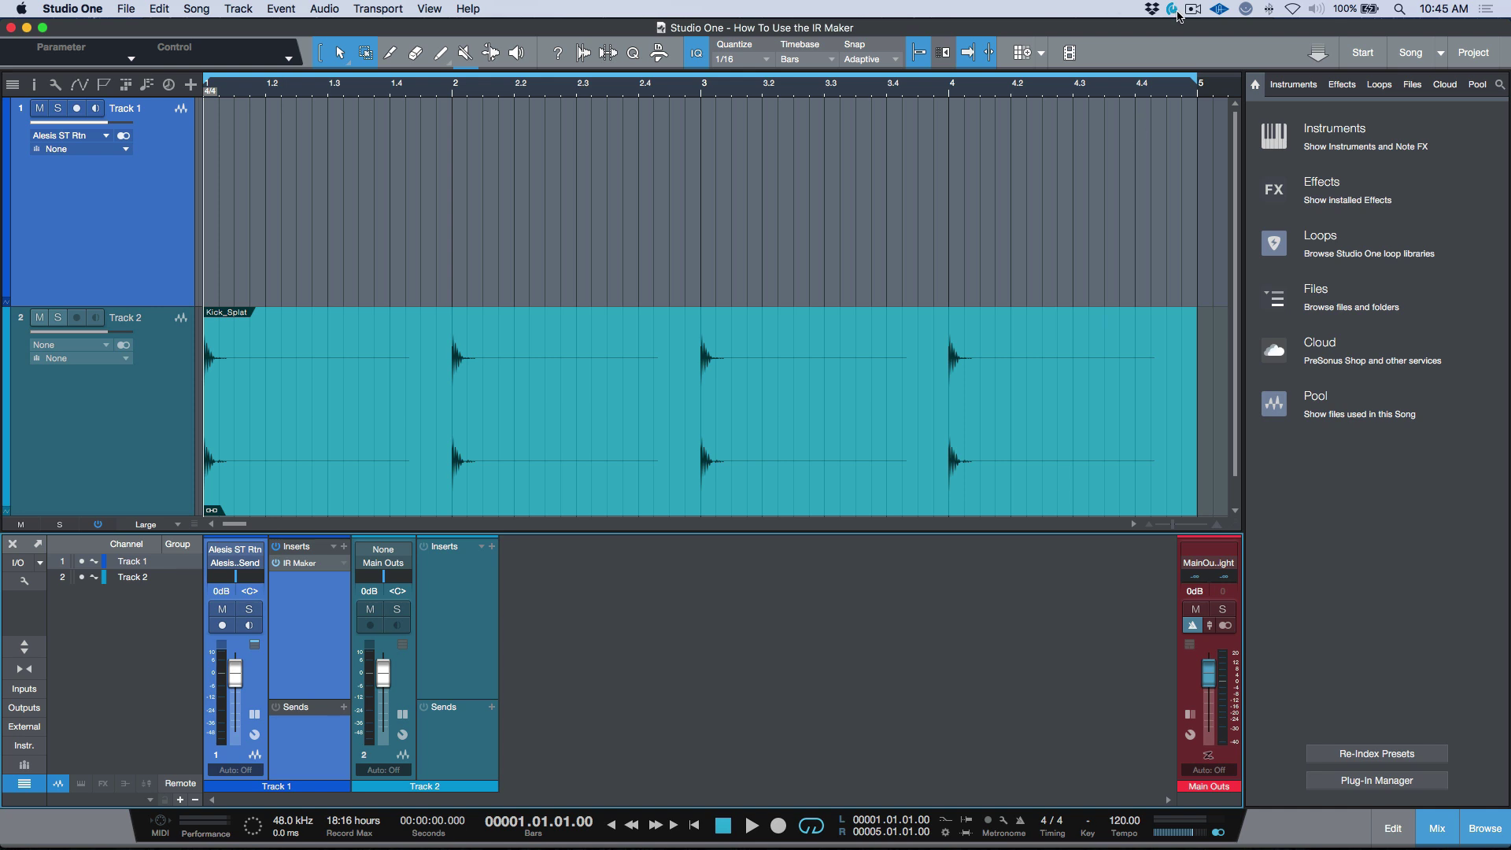
# Step: Switch to Universal Control, show the Quantum's input controls, and toggle input 5's -10 dBV setting on and back off
pyautogui.click(1173, 8)
pyautogui.click(1188, 29)
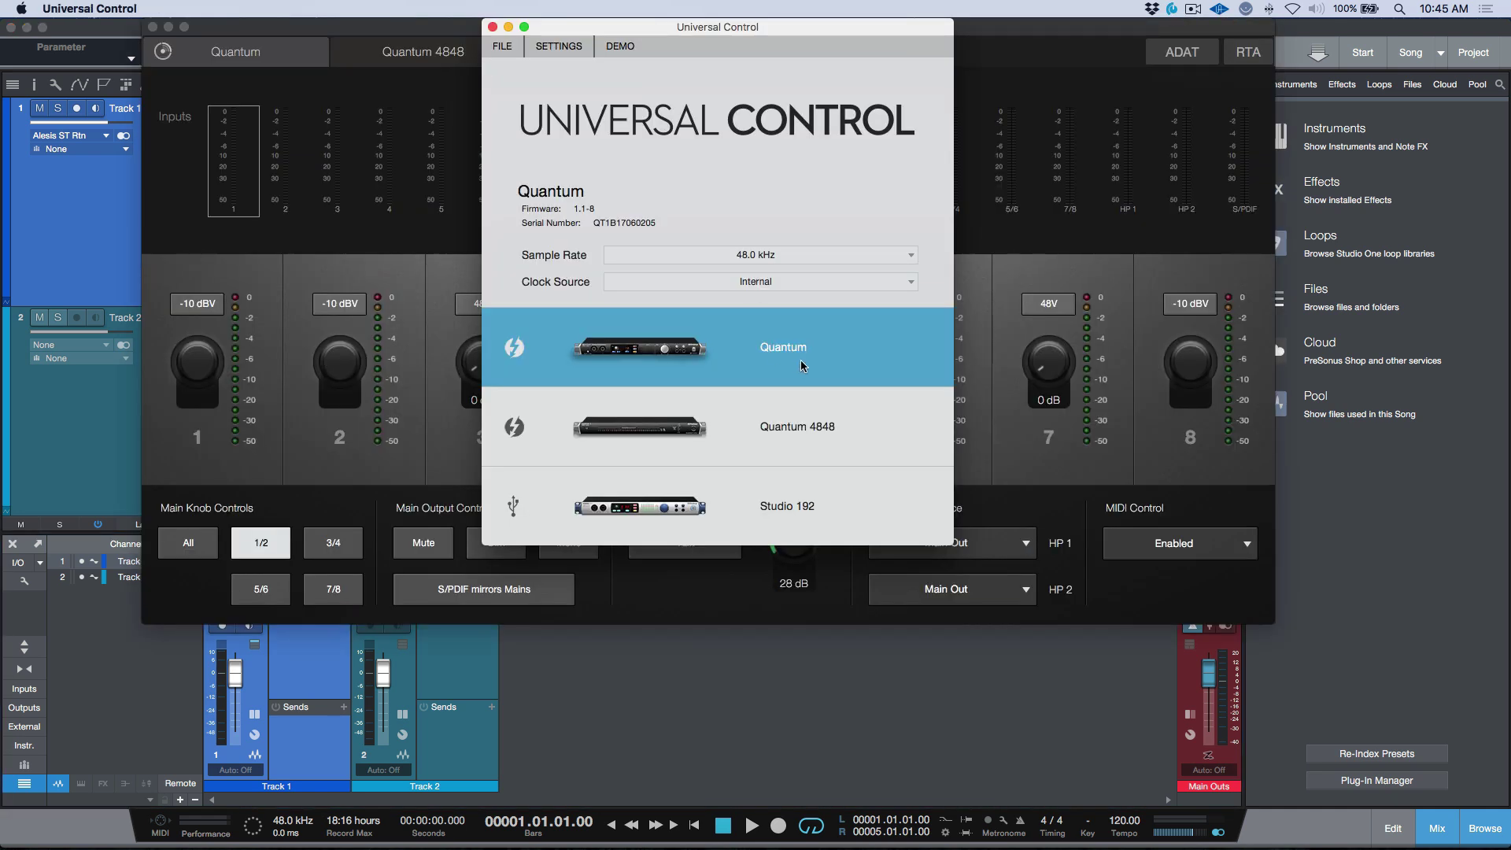
pyautogui.click(492, 27)
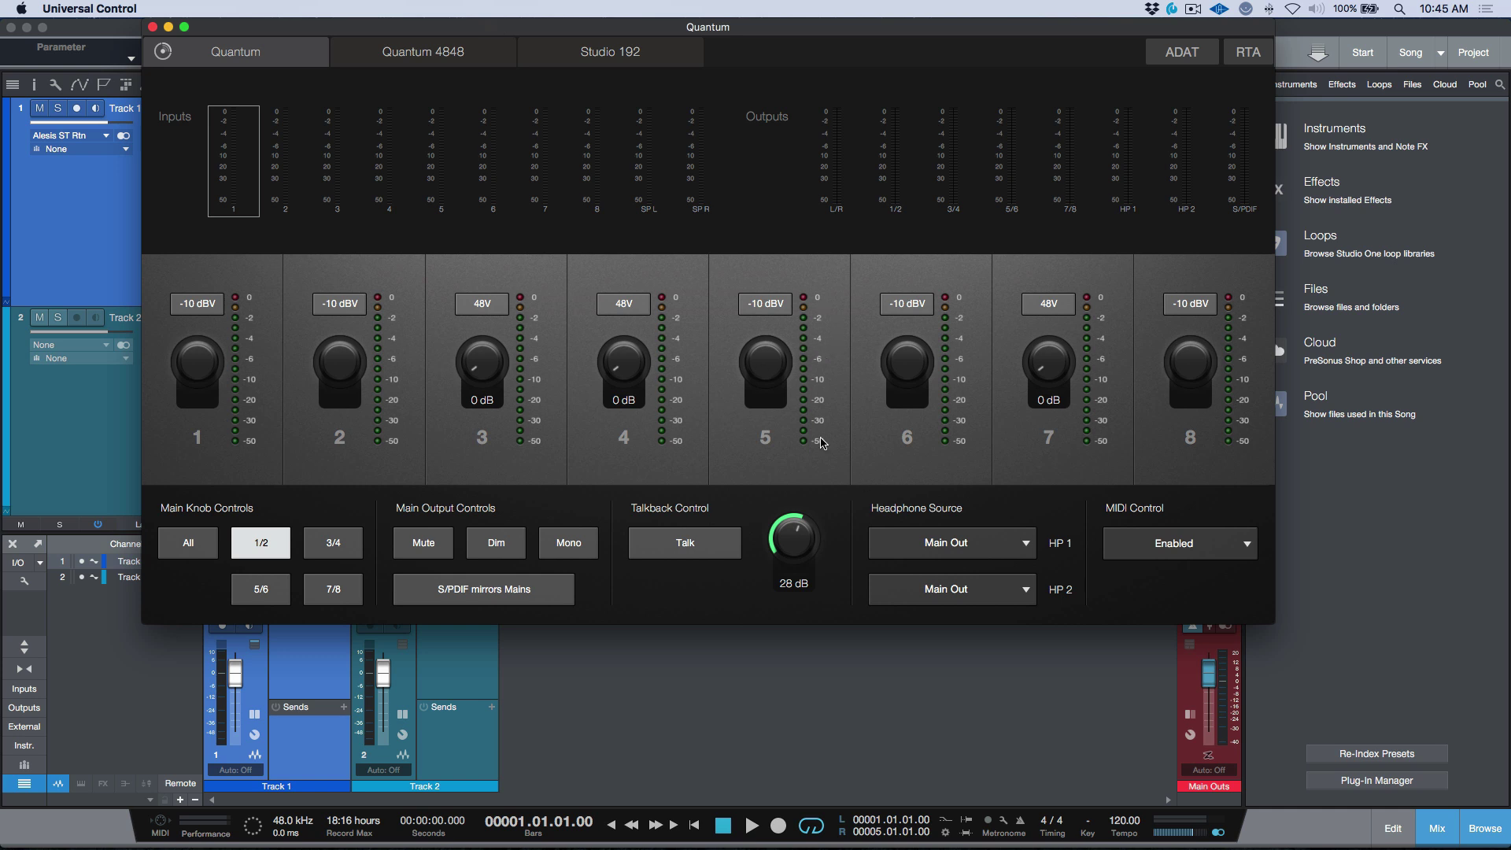
pyautogui.click(771, 306)
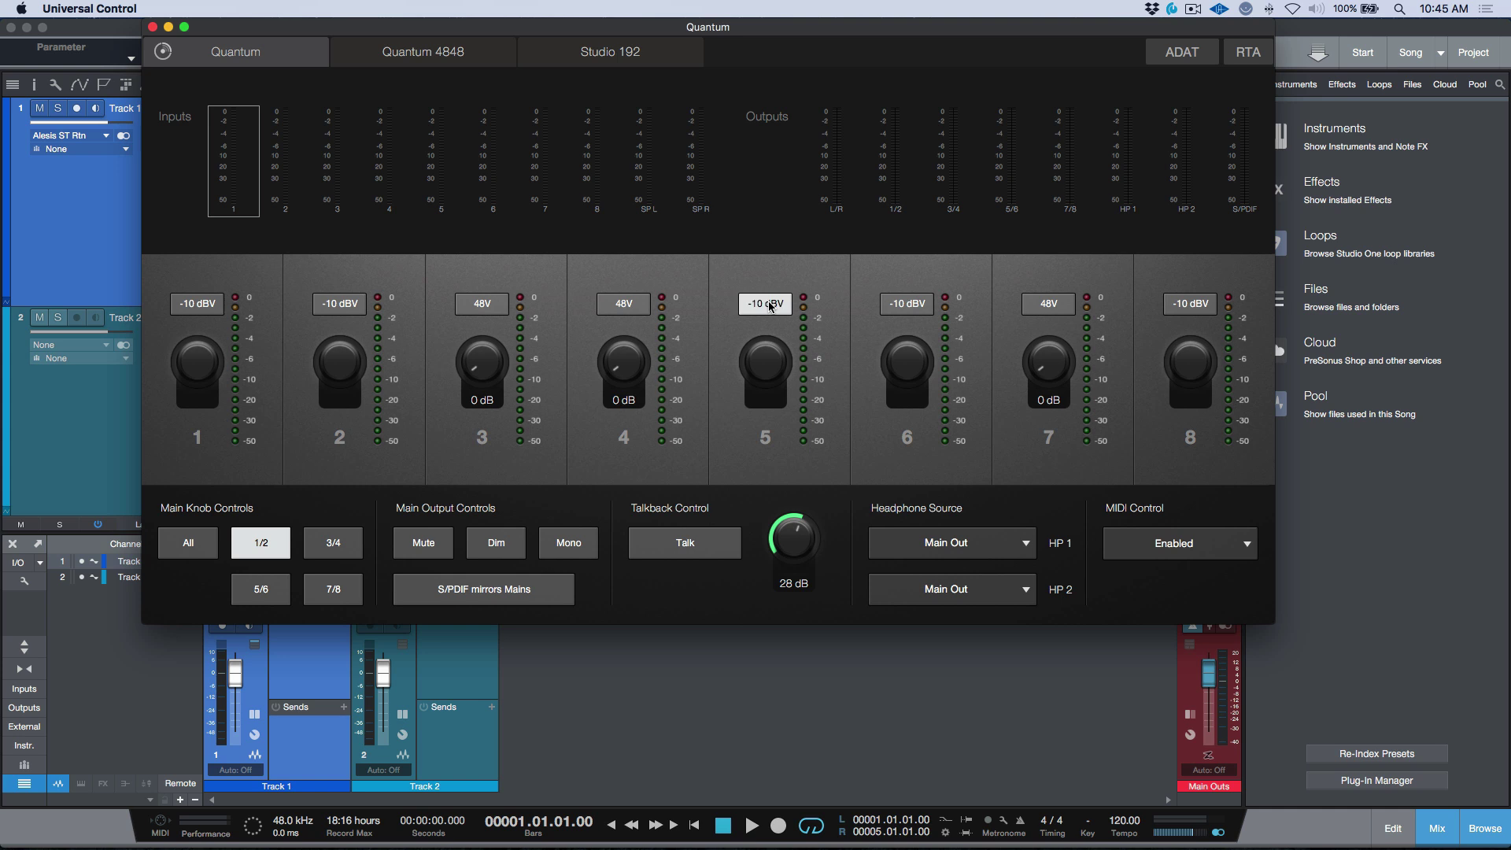
pyautogui.click(770, 306)
# Step: Examine the Quantum 4848's input and output meters and compare them with the Quantum's controls
pyautogui.click(482, 59)
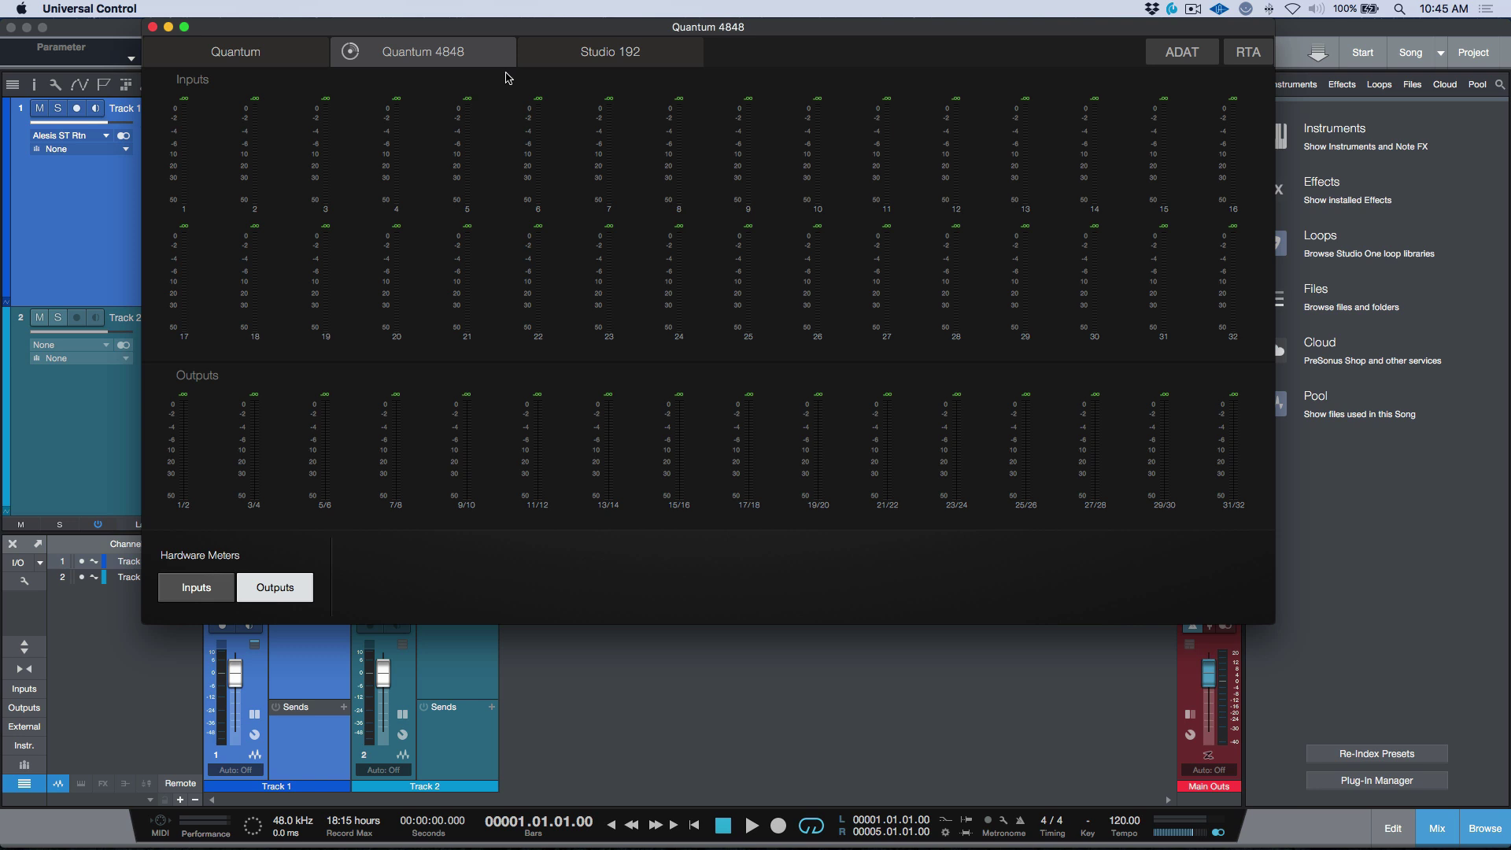
pyautogui.click(303, 53)
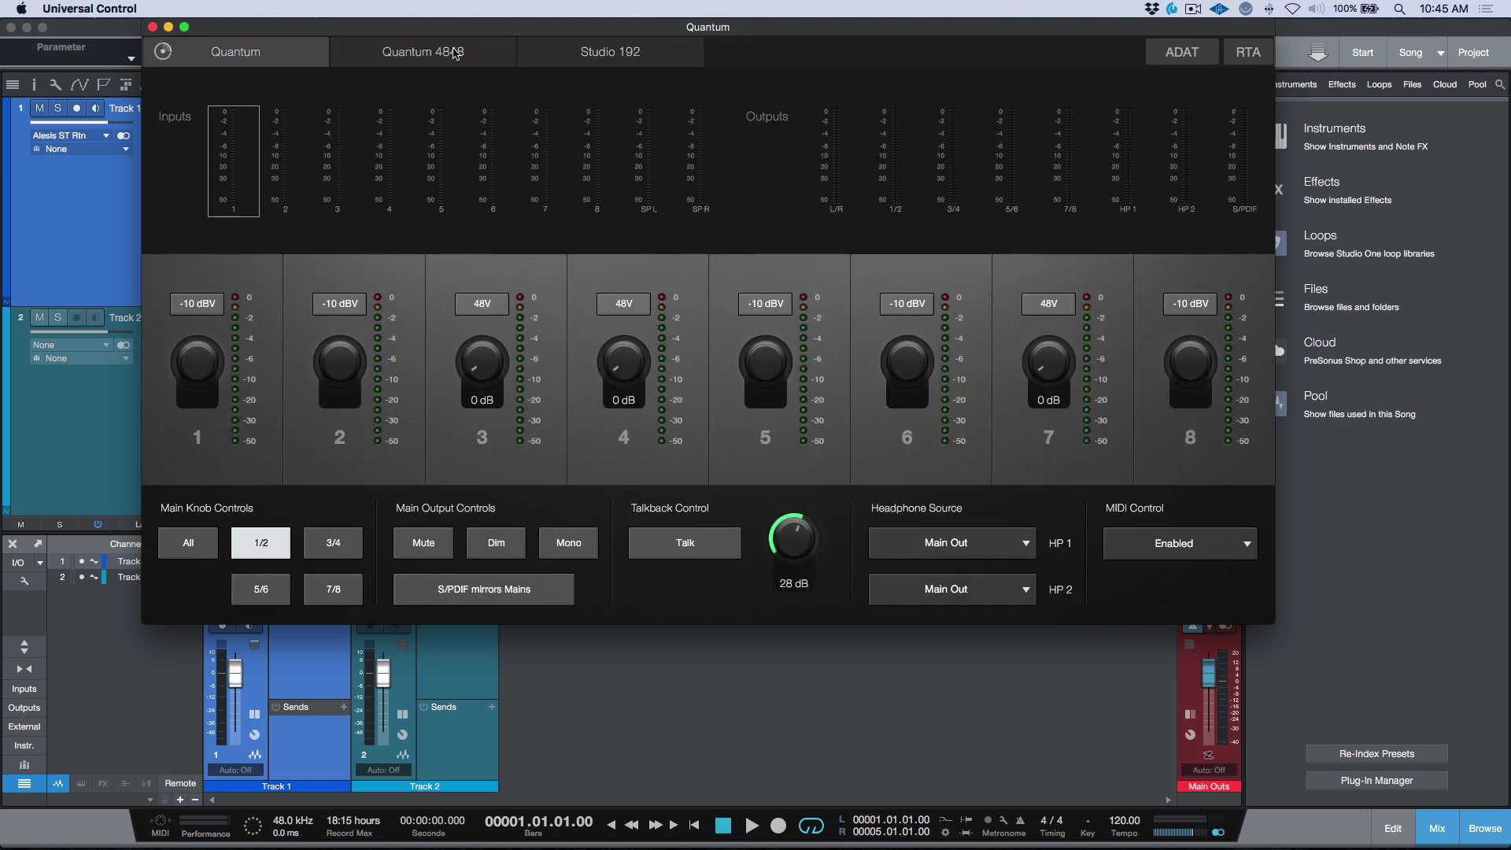
pyautogui.click(456, 53)
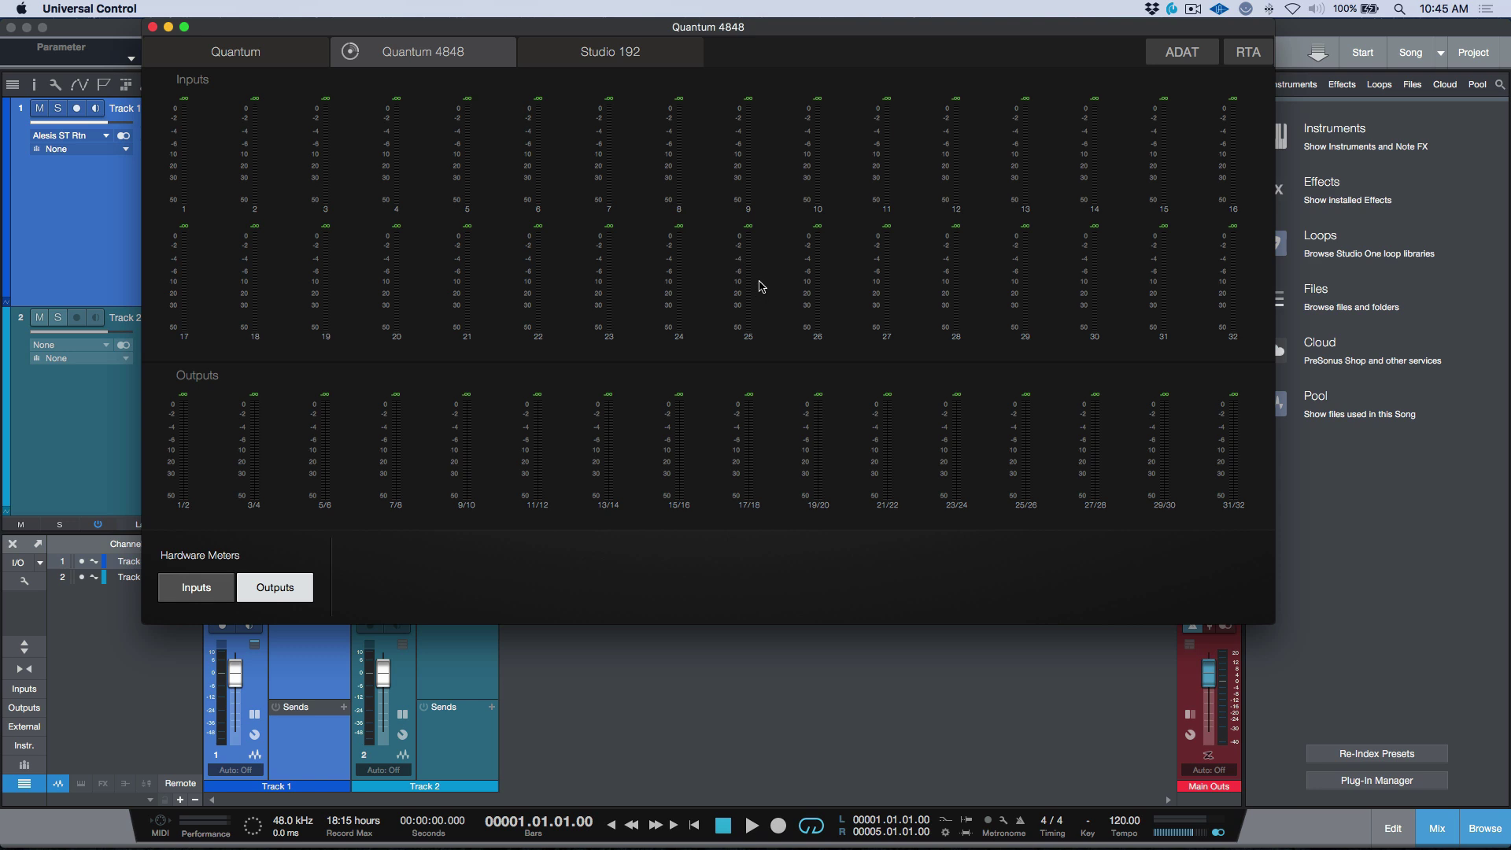
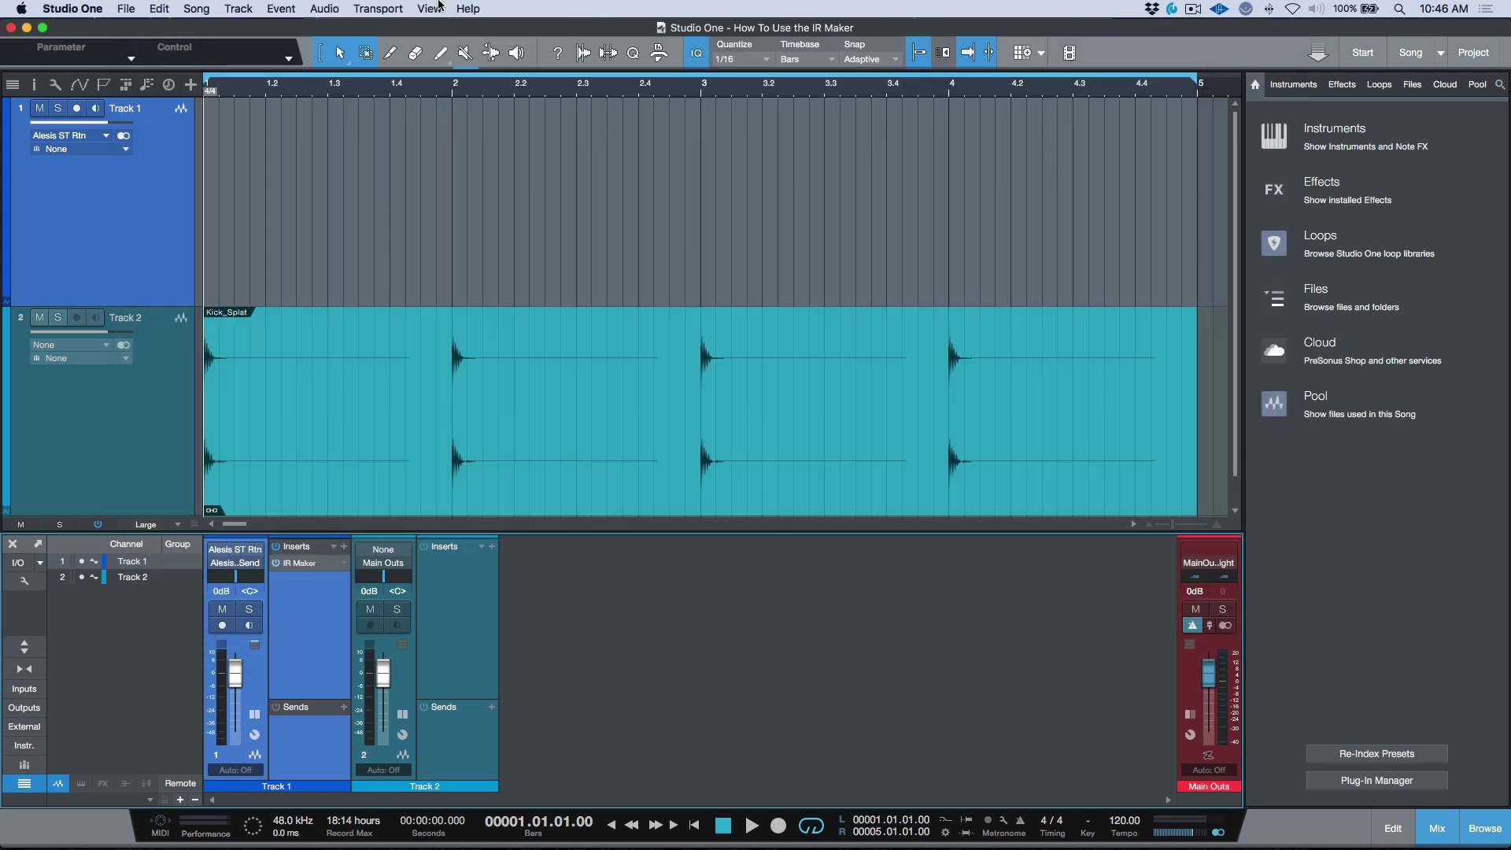
# Step: Open the Studio One Reference Manual and search it for "IR Maker"
pyautogui.click(468, 8)
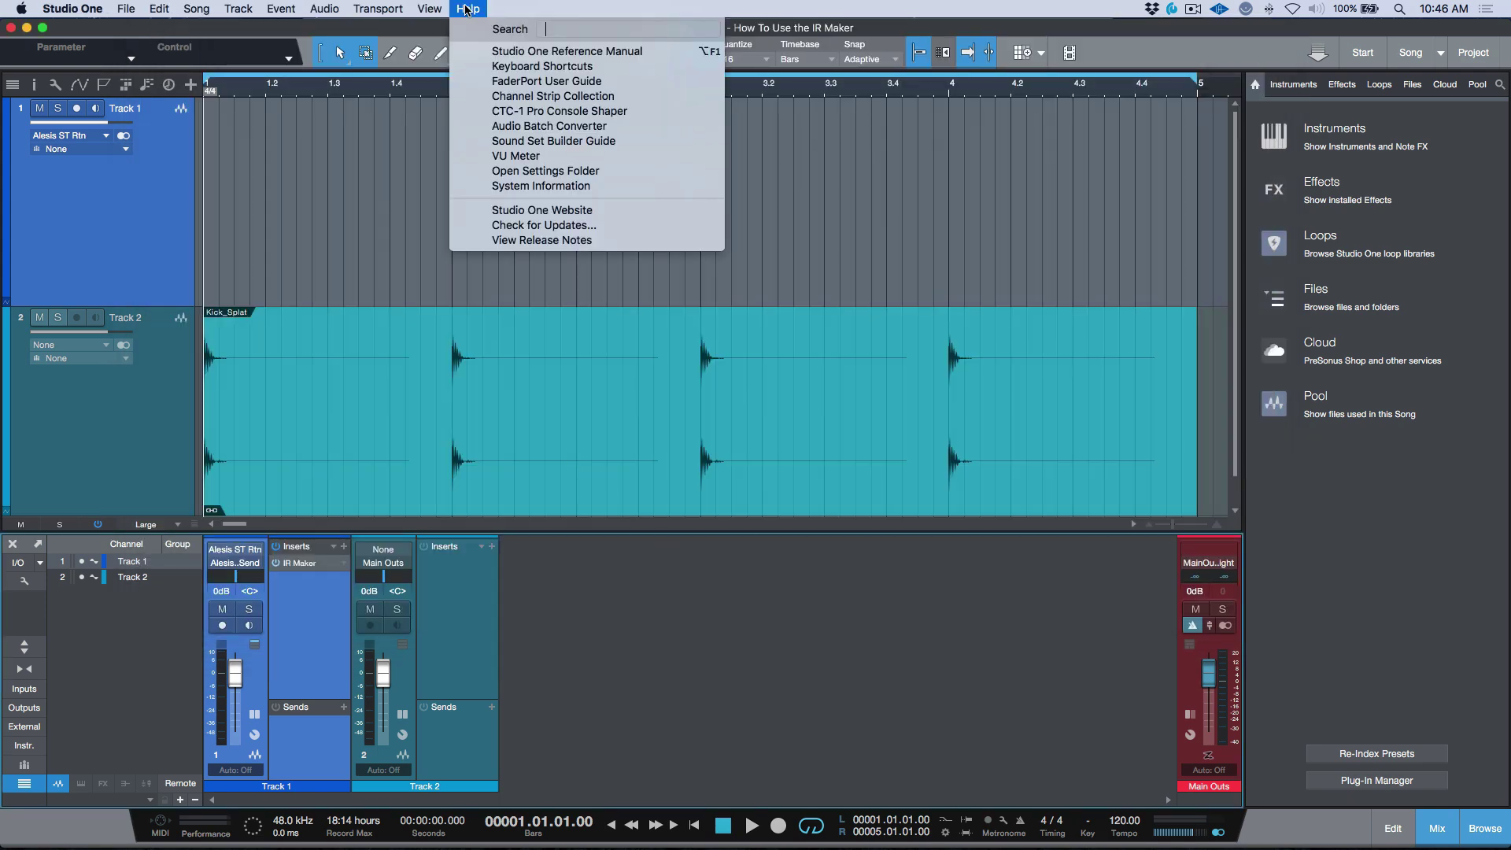
pyautogui.click(509, 55)
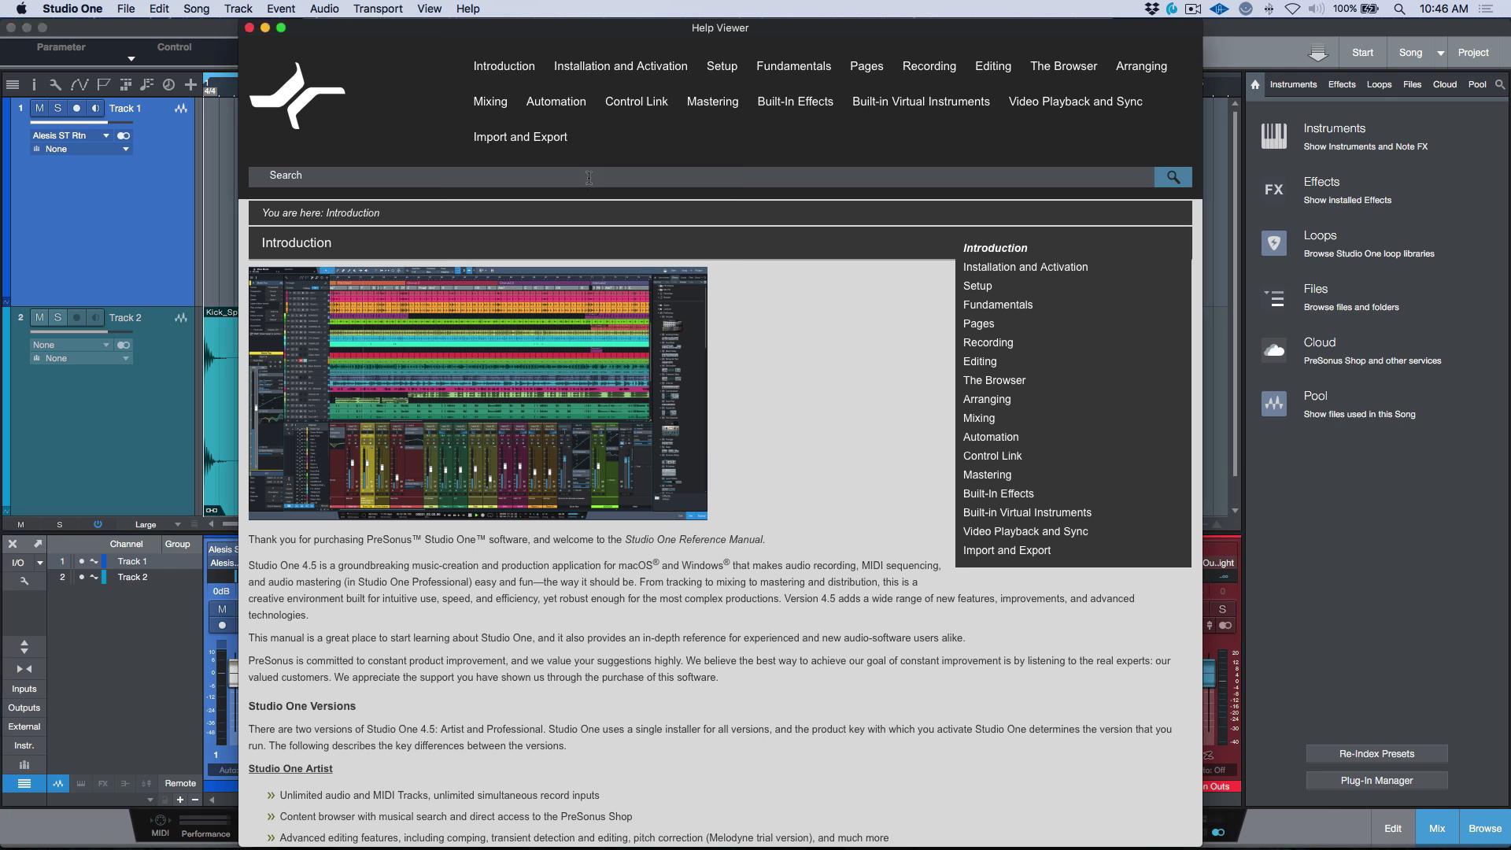
pyautogui.click(592, 170)
pyautogui.write('IR Maker')
pyautogui.press('Return')
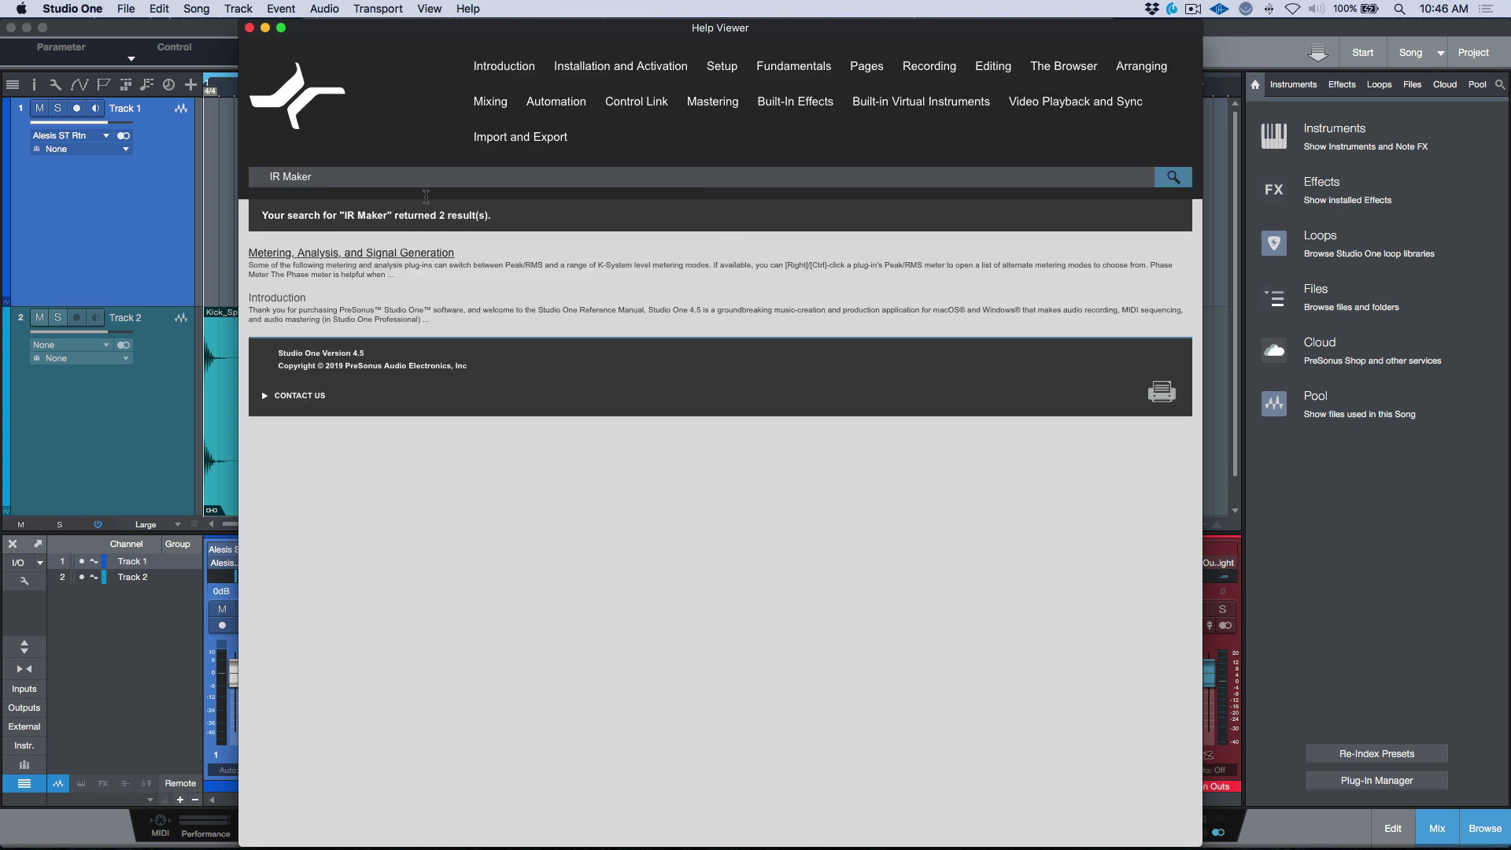
# Step: Read the IR Maker guidelines in the manual's Metering, Analysis, and Signal Generation article, and return to the song
pyautogui.click(365, 255)
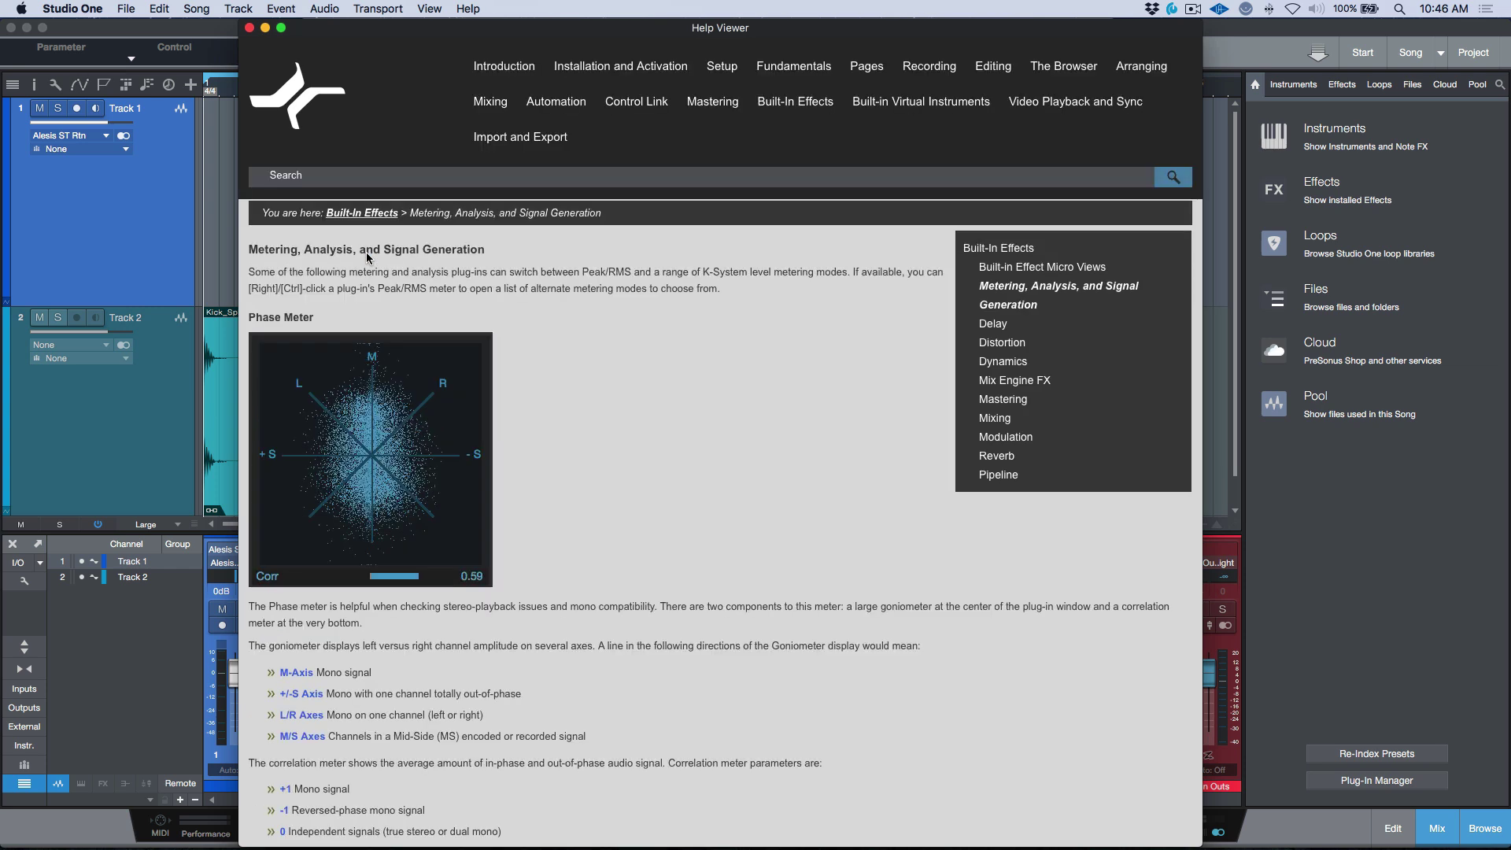
pyautogui.scroll(-20, 496, 403)
pyautogui.scroll(-10, 492, 401)
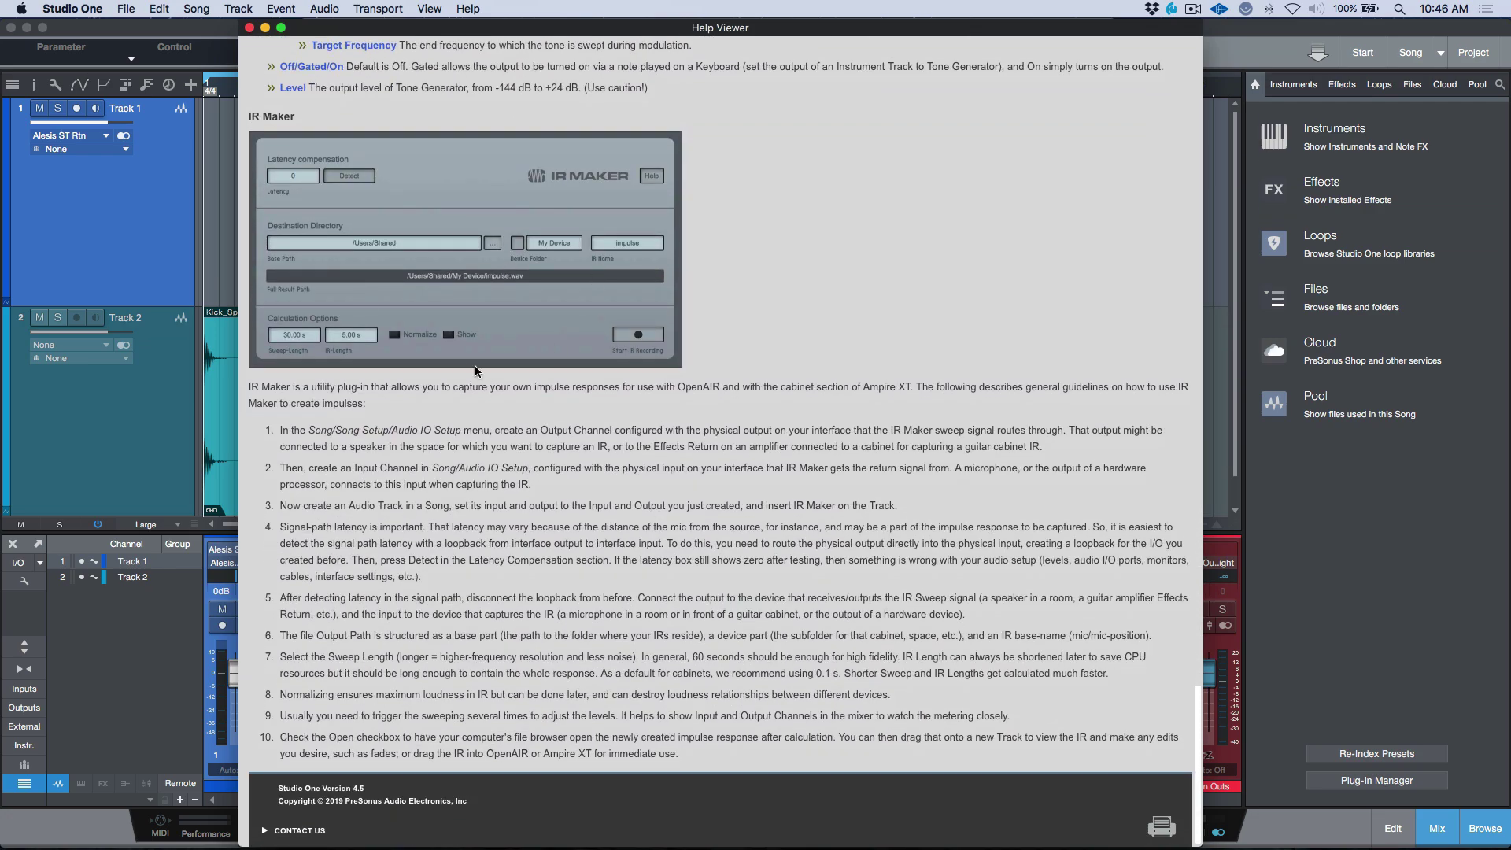
pyautogui.scroll(-1, 390, 496)
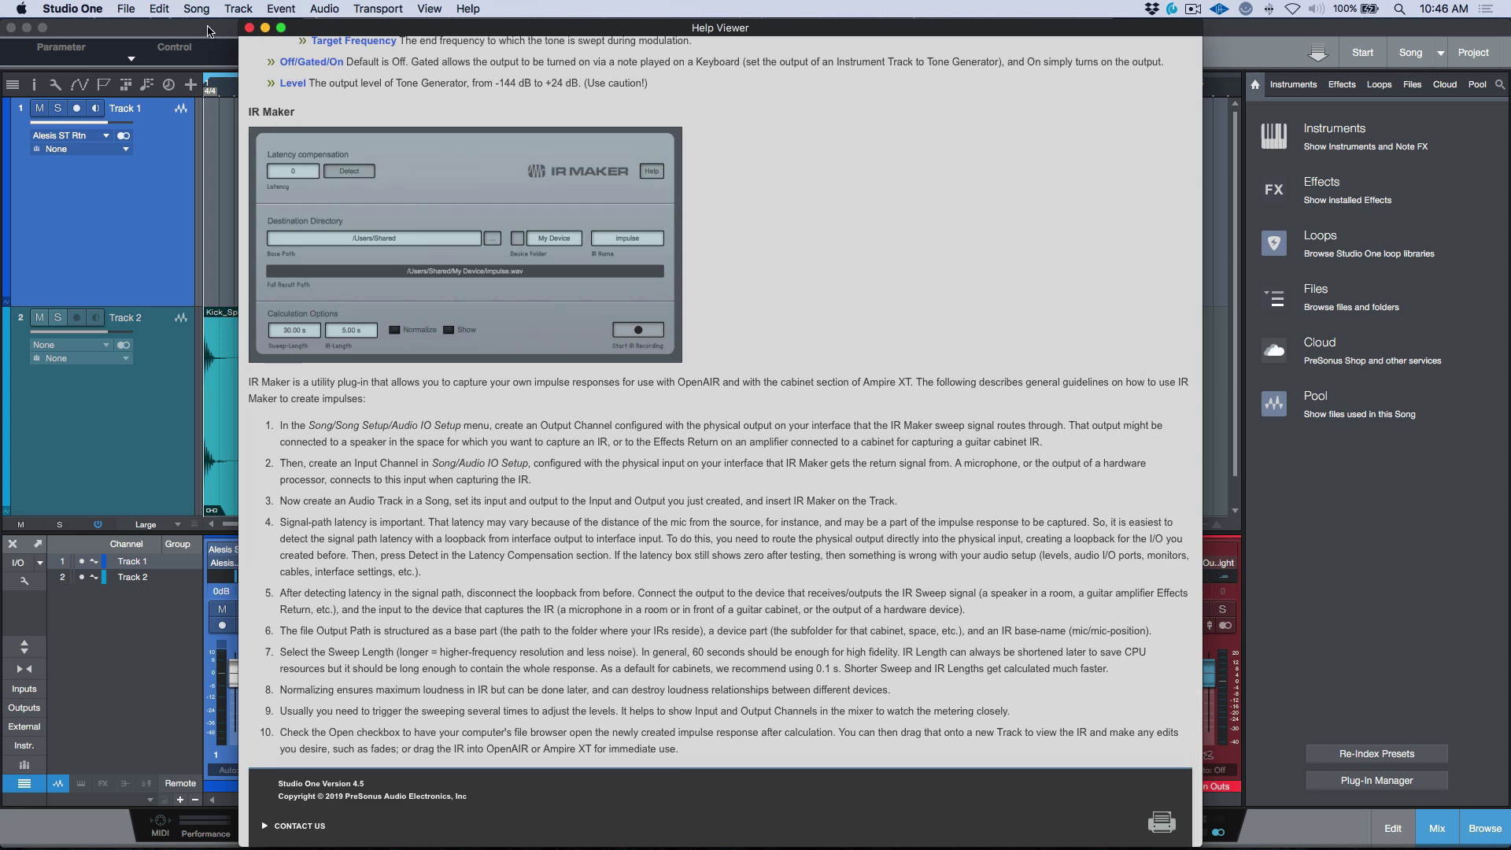
pyautogui.click(208, 32)
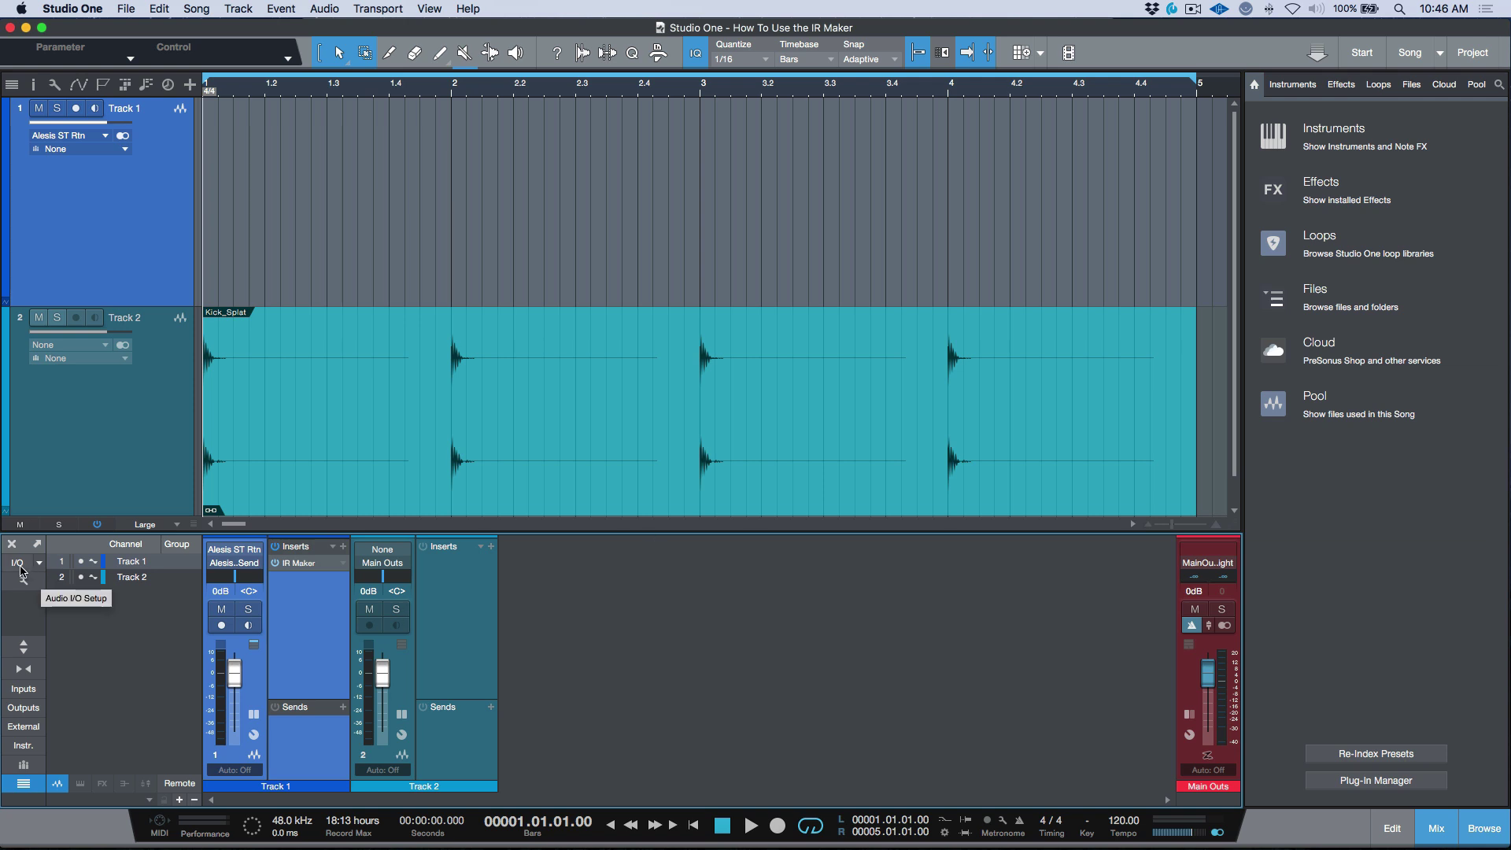
# Step: Assign Track 1's input to Alesis ST Rtn - Line In 1 + 2 and its output to Alesis ST Send
pyautogui.click(246, 557)
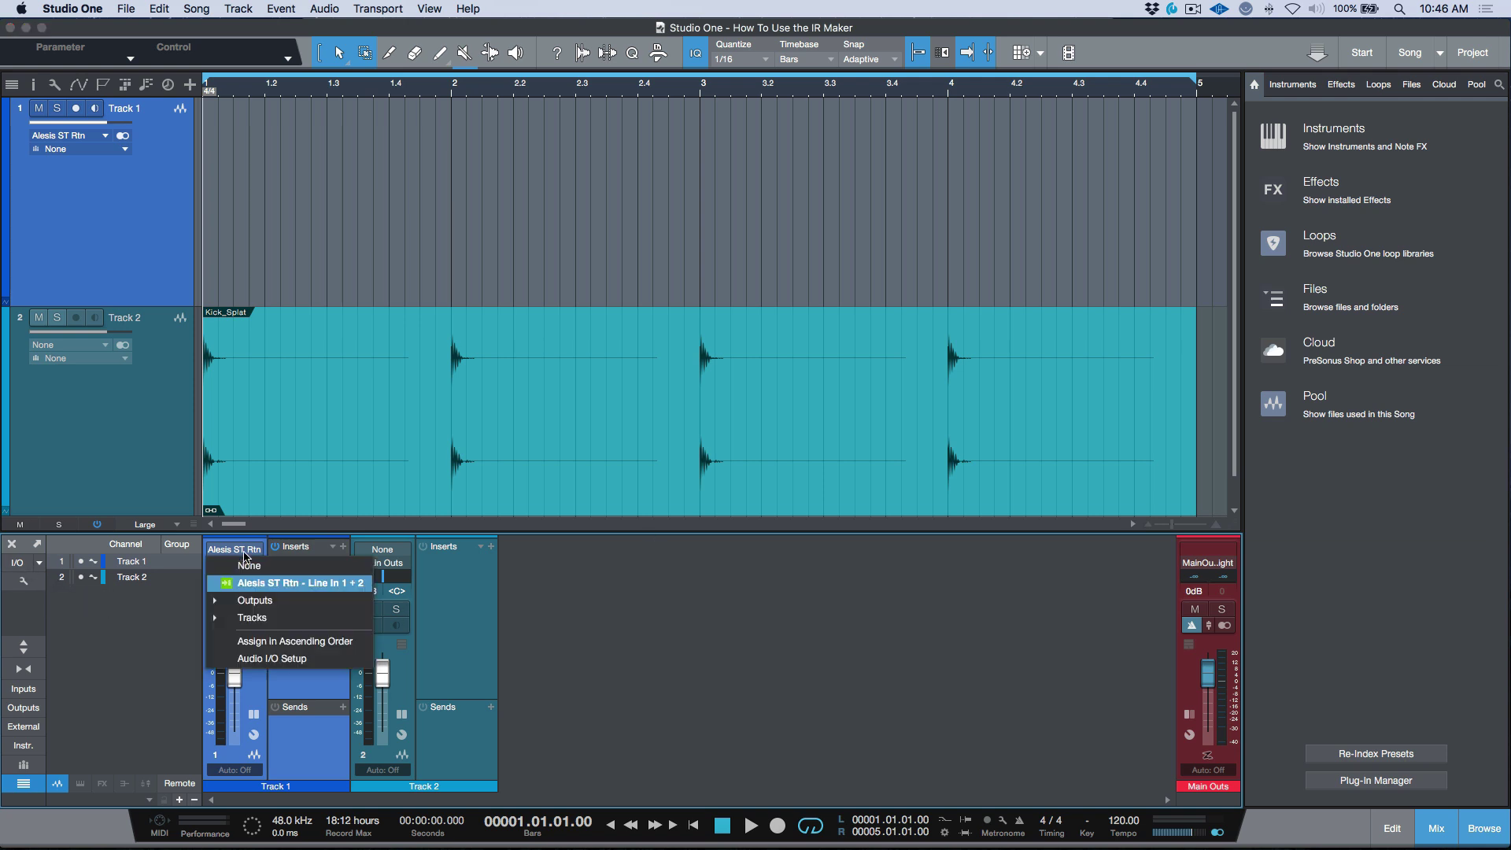
pyautogui.click(285, 583)
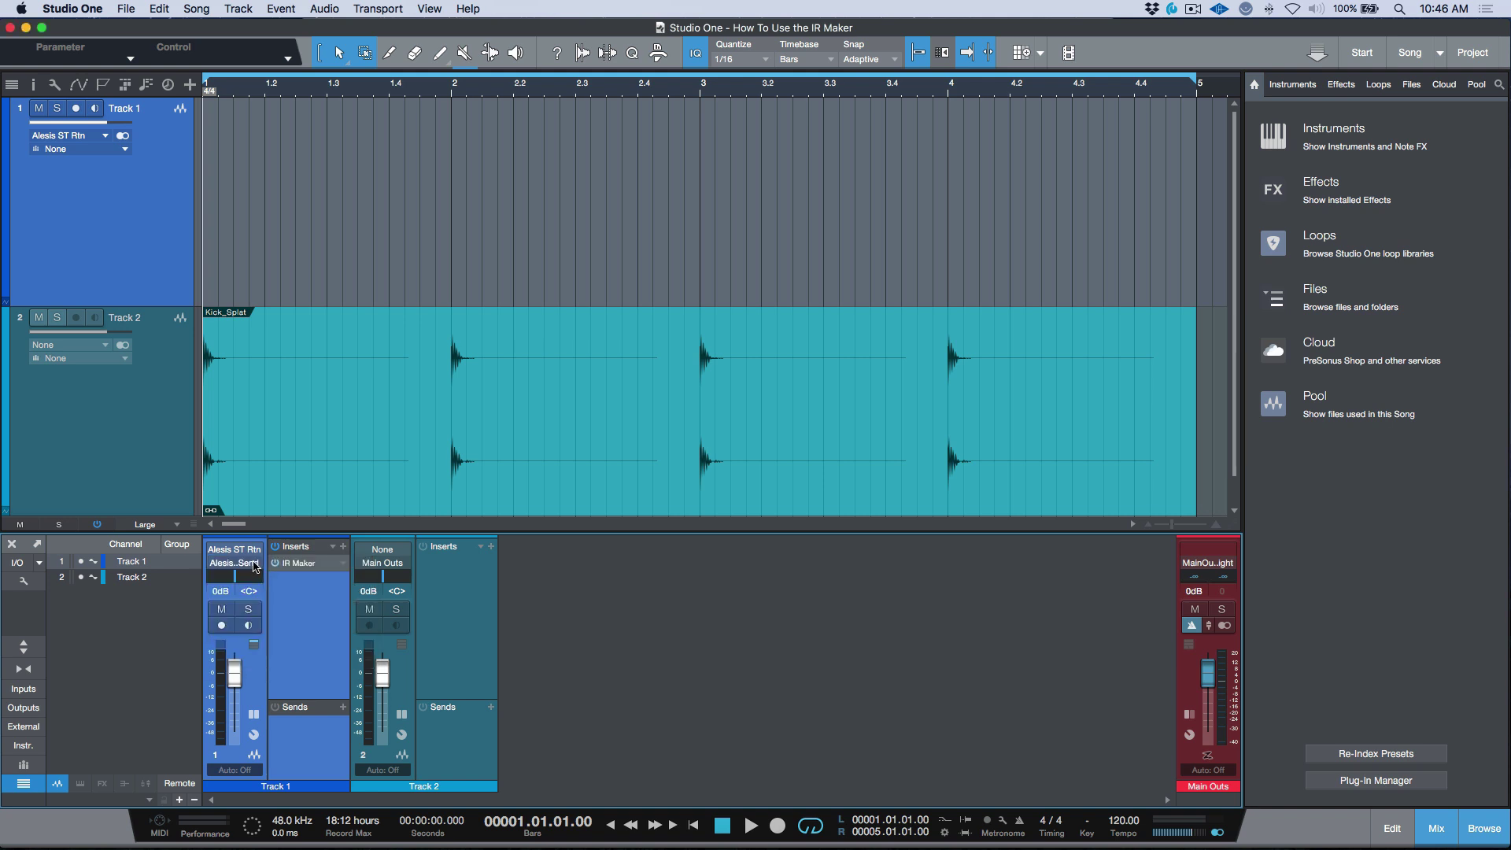
pyautogui.click(252, 563)
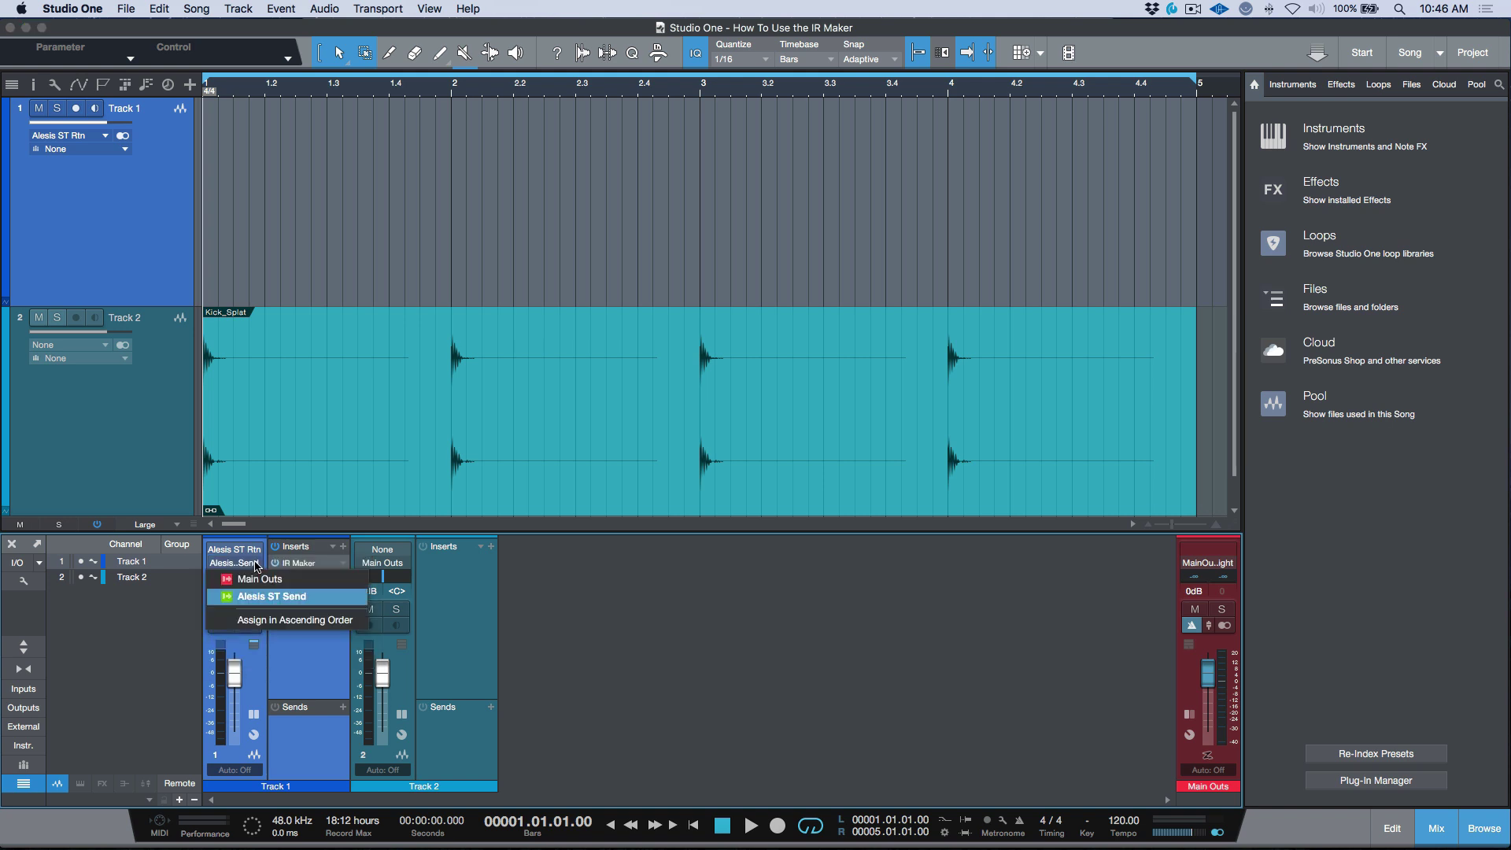
pyautogui.click(272, 597)
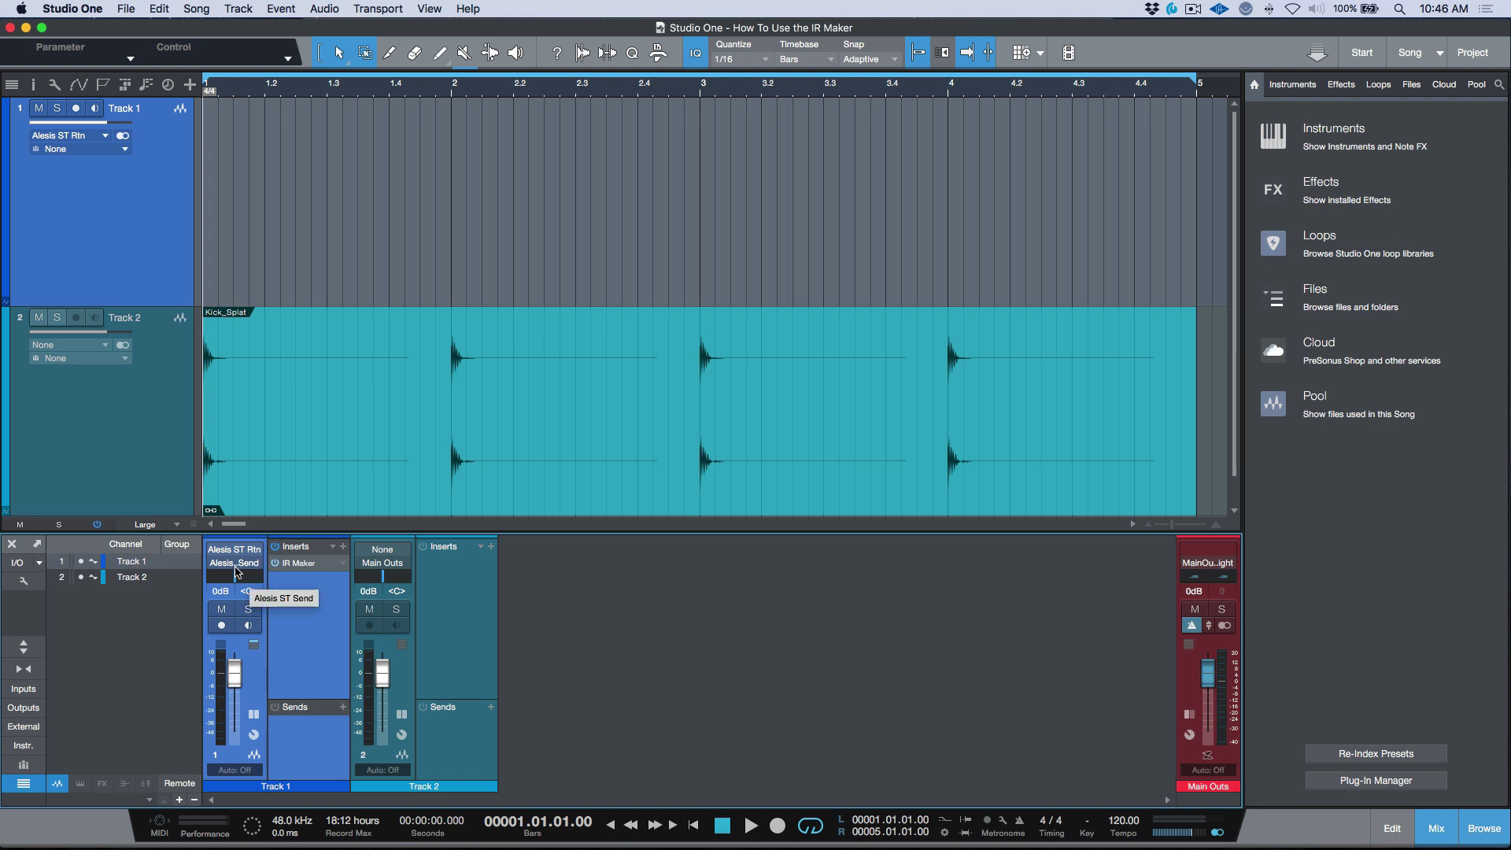
# Step: Open the IR Maker insert on Track 1 and try to detect the signal-path latency
pyautogui.click(307, 568)
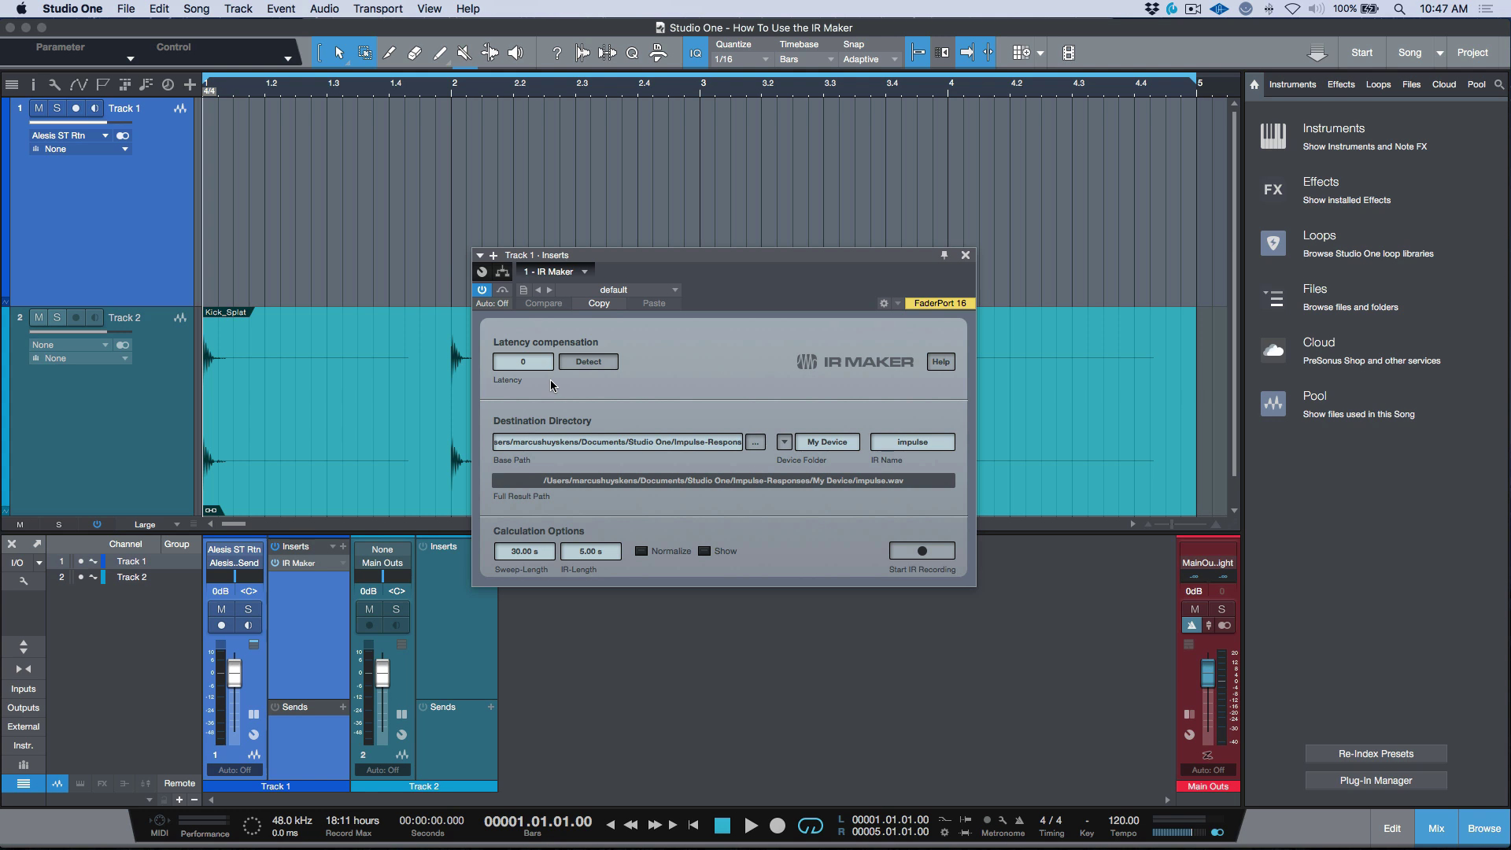
pyautogui.click(594, 364)
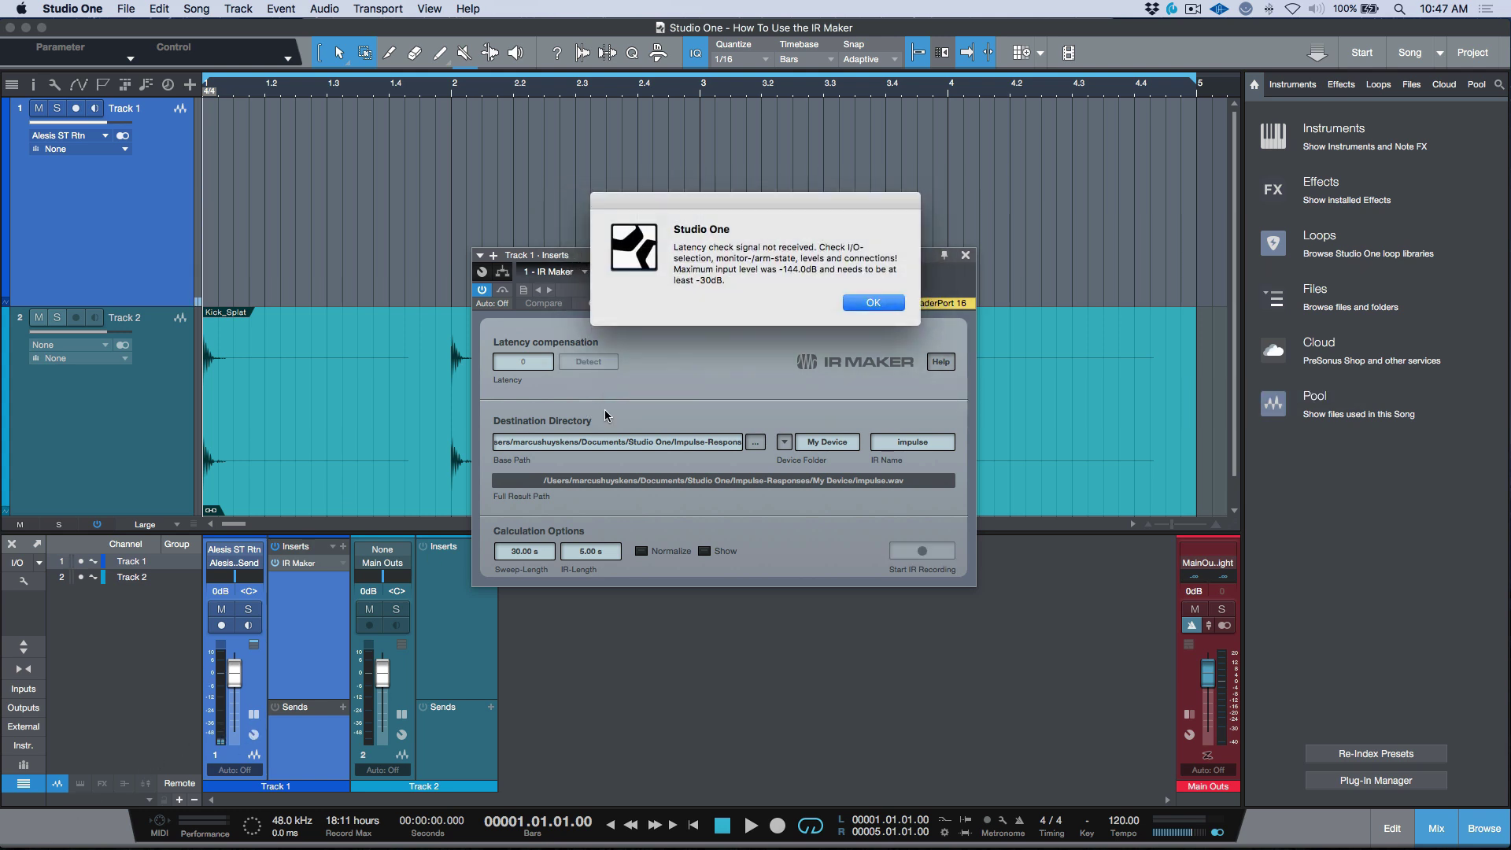
pyautogui.click(866, 304)
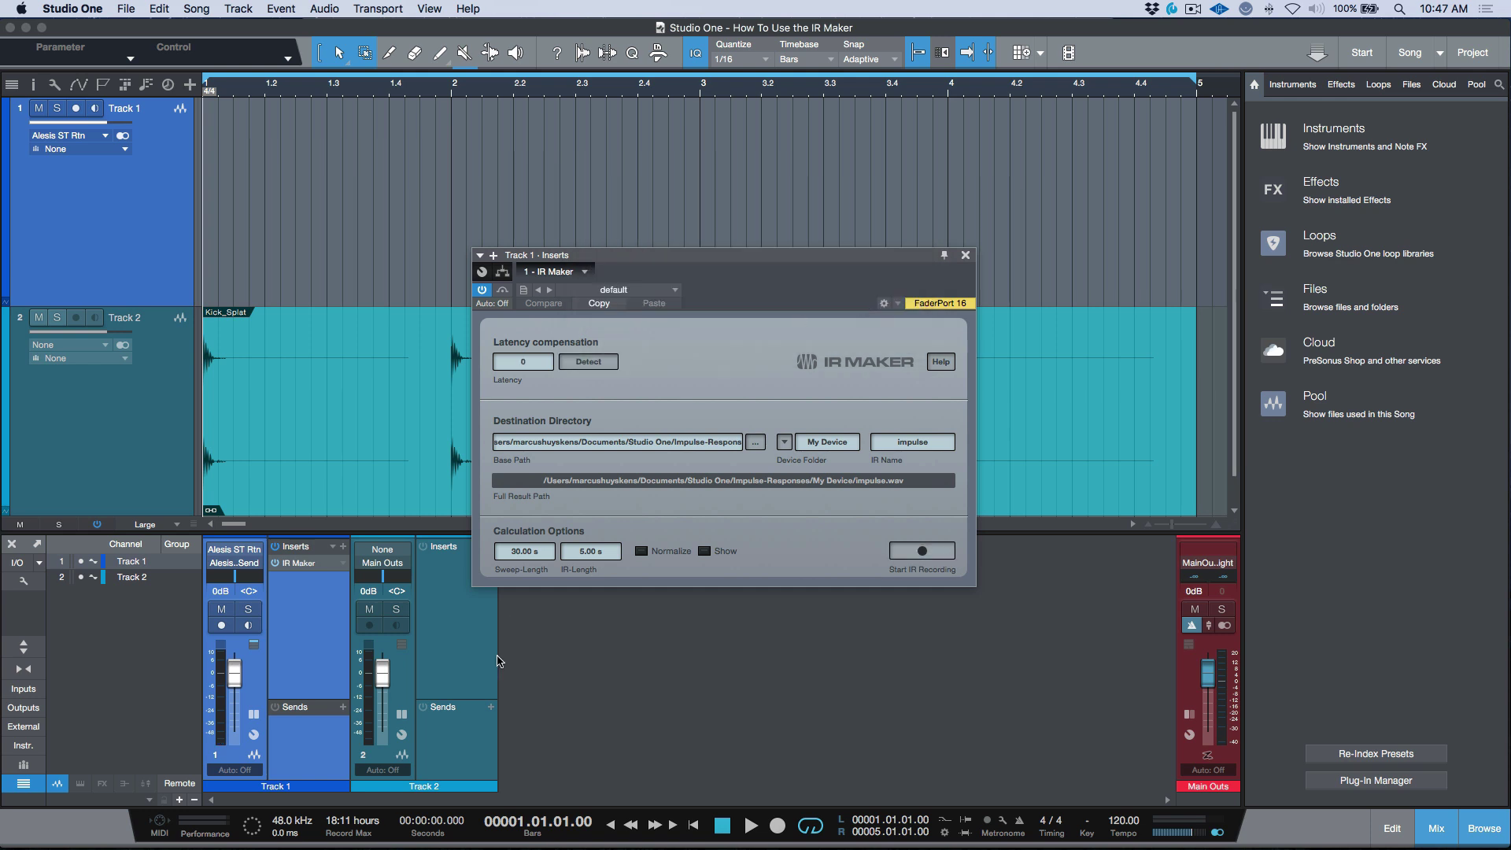
# Step: Enable input monitoring on Track 1 and run IR Maker's latency detection
pyautogui.click(250, 627)
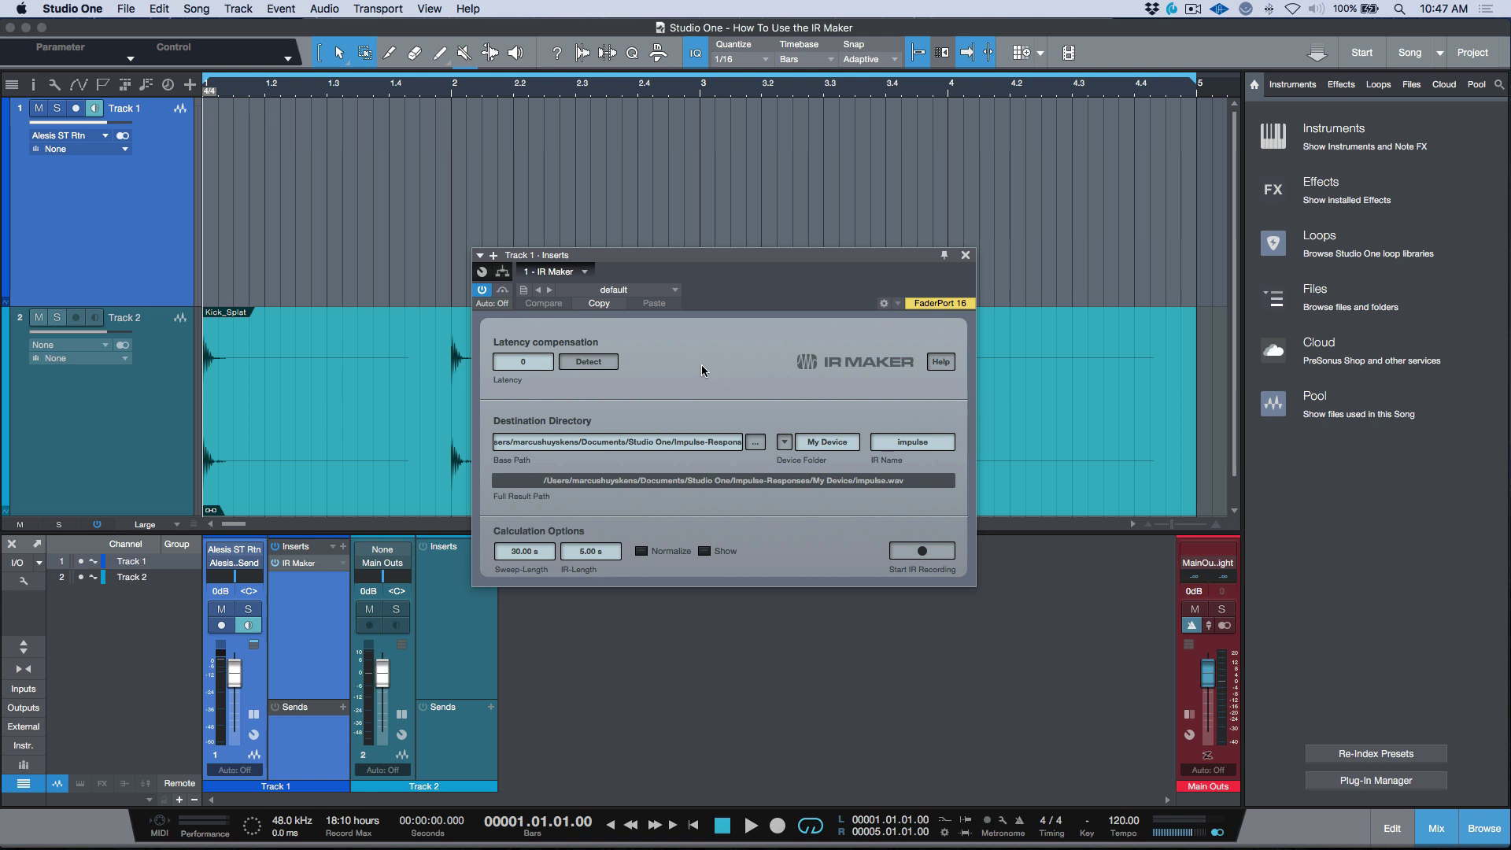
pyautogui.click(611, 363)
# Step: Enable the Show and Normalize calculation options in IR Maker and close its window
pyautogui.click(725, 551)
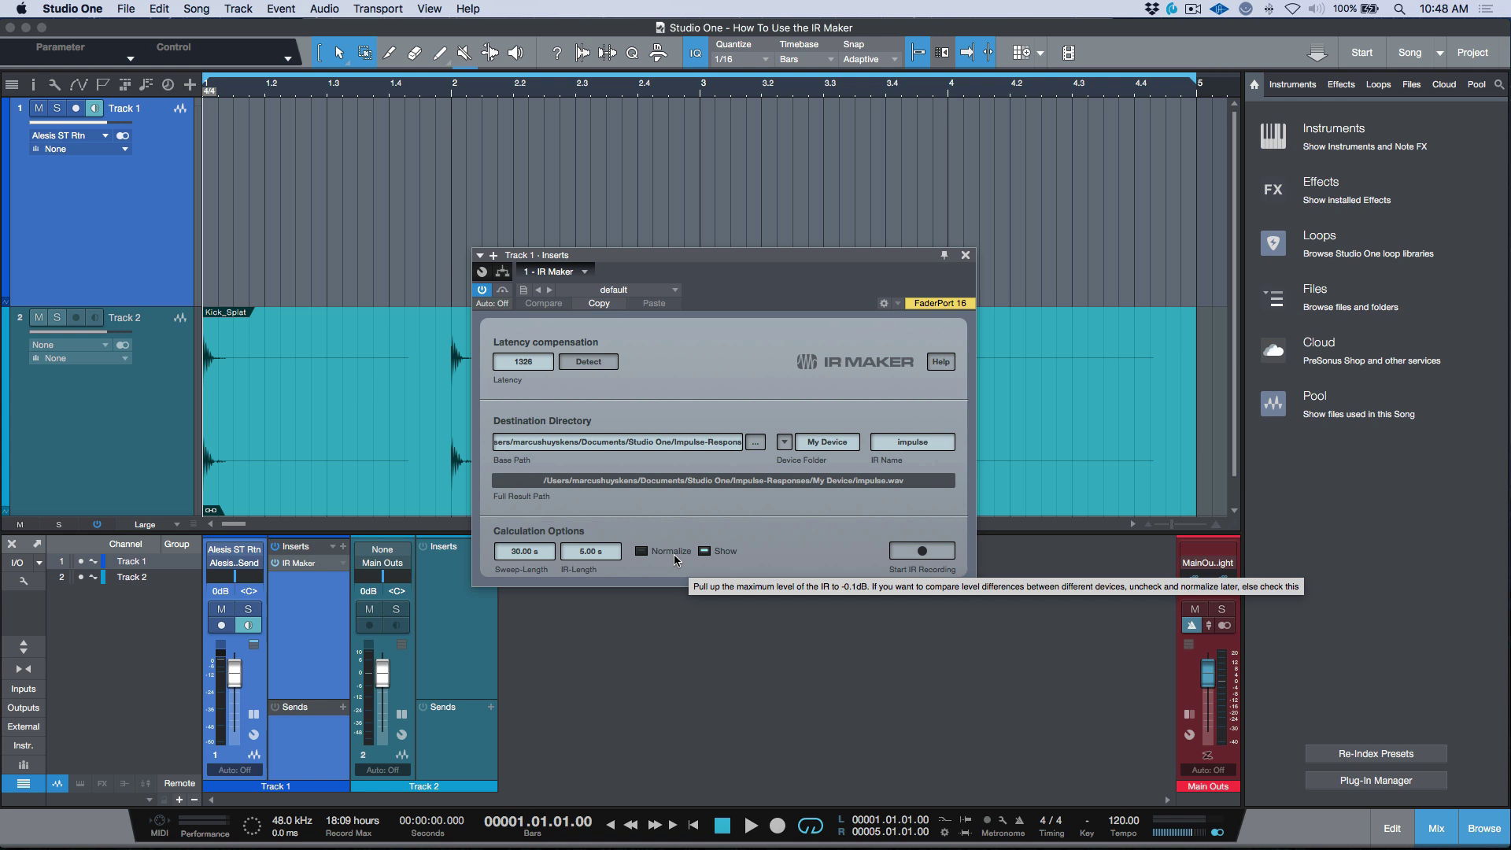
pyautogui.click(641, 551)
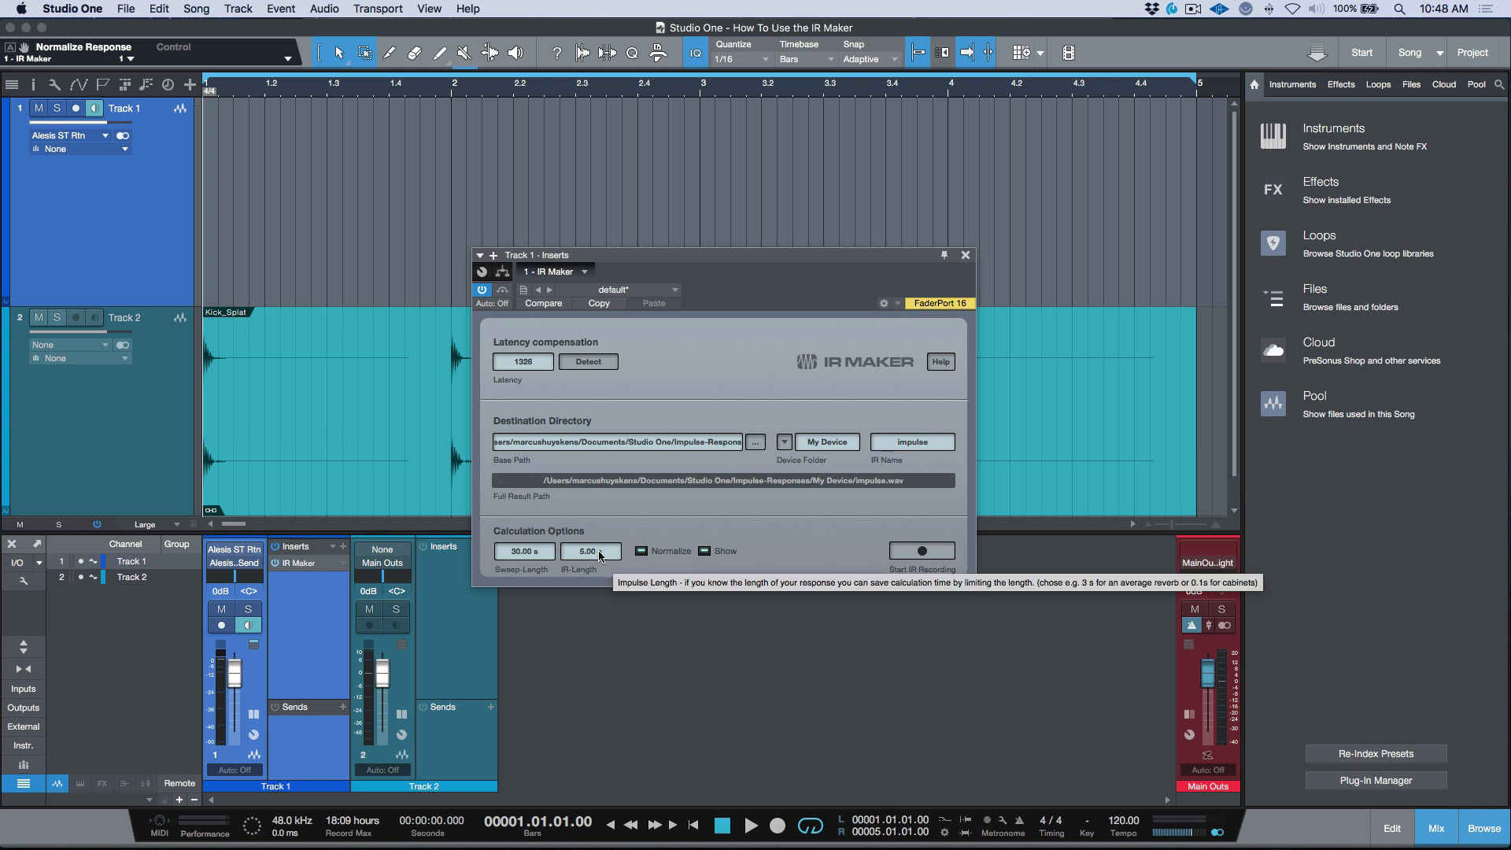
pyautogui.click(966, 255)
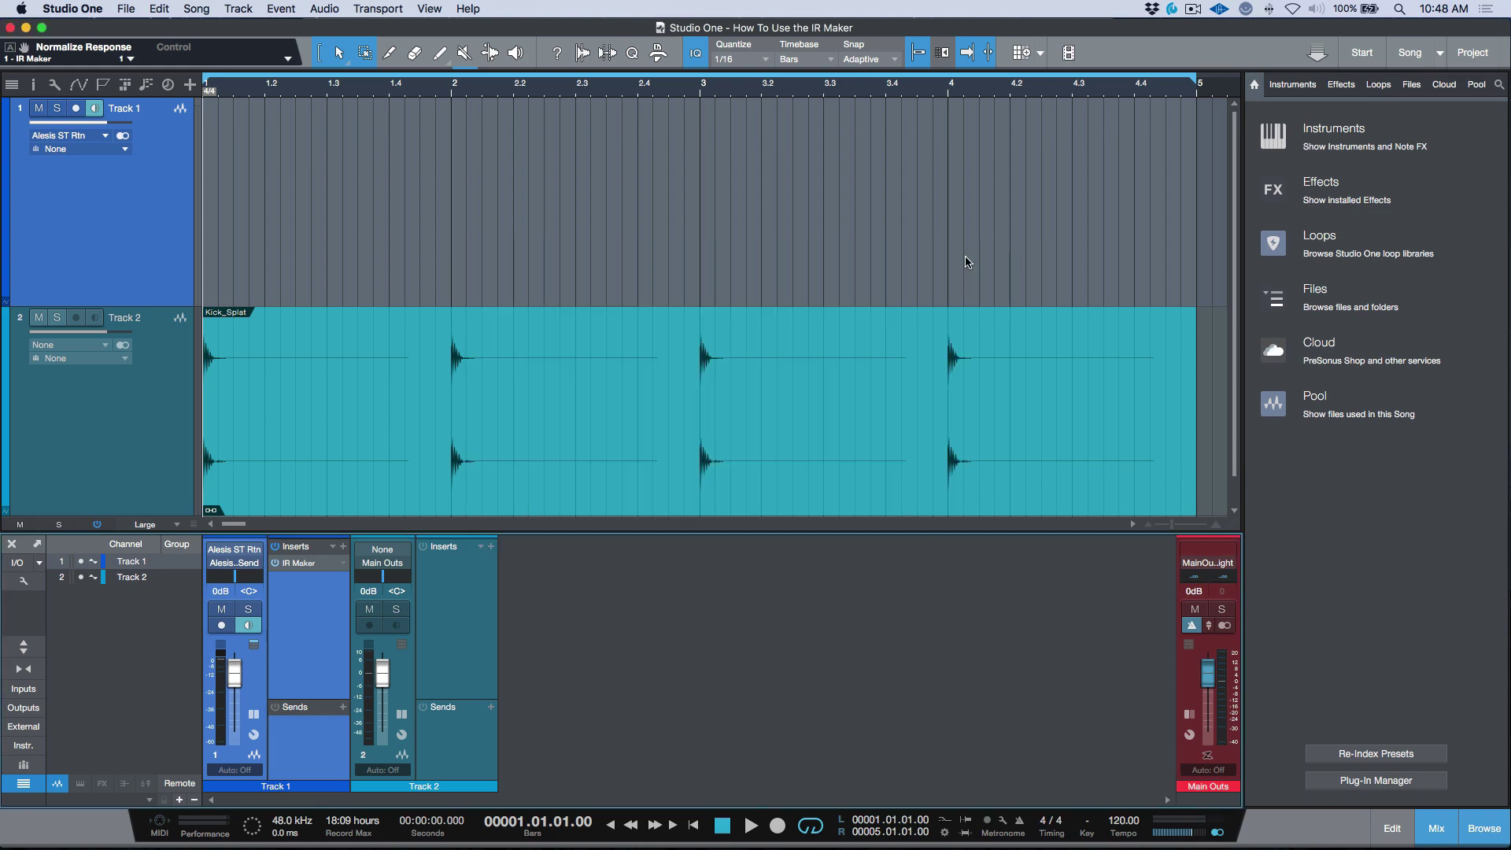
# Step: Bring back the Help Viewer and review the manual's guidelines on sweep length, IR length and normalizing
pyautogui.hotkey('ctrl', 'Up')
pyautogui.click(984, 380)
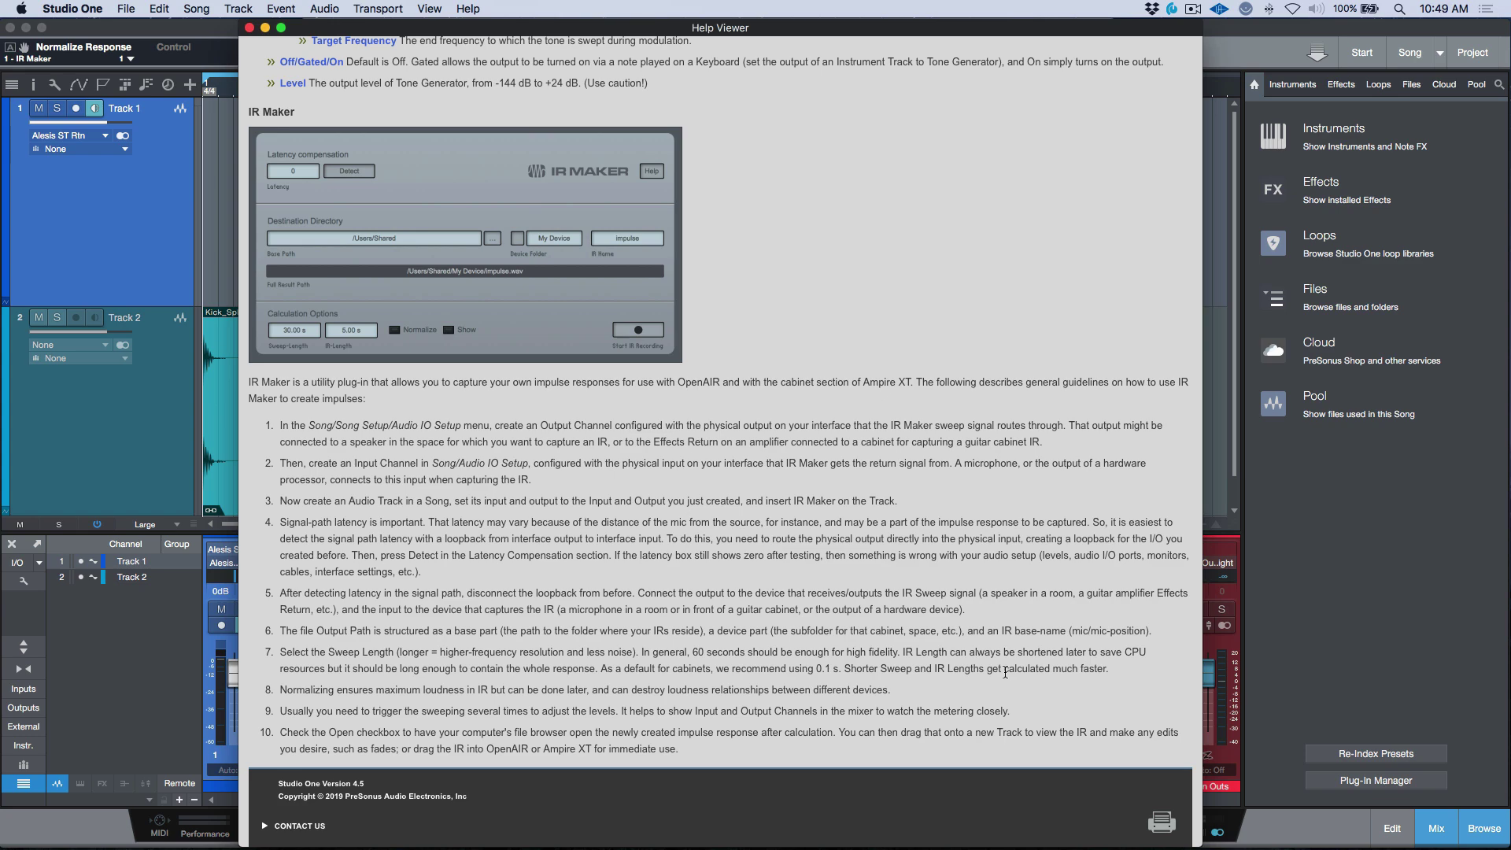
pyautogui.hotkey('ctrl', 'Up')
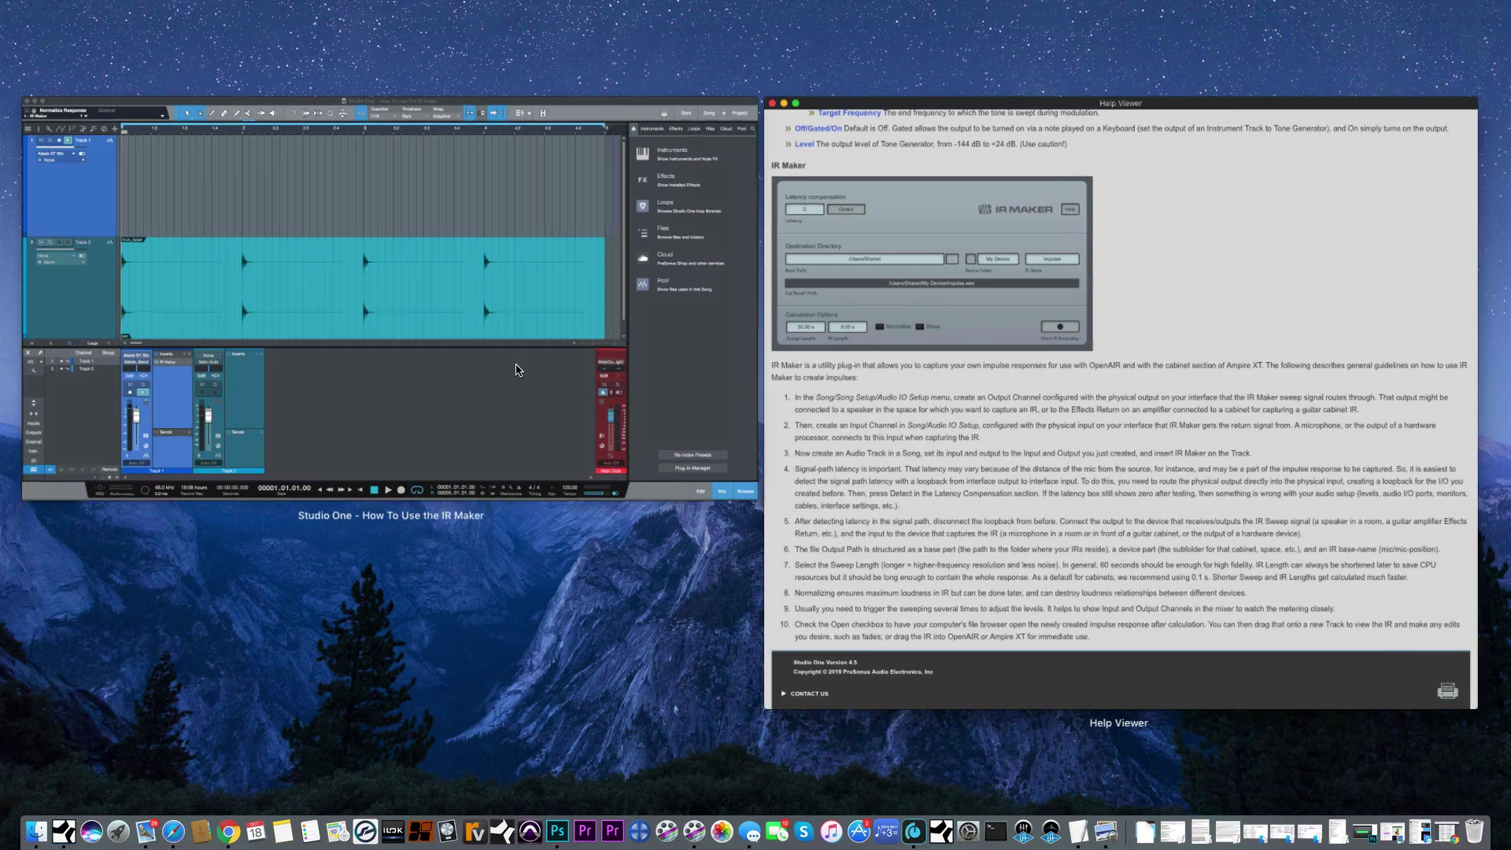
# Step: Return to Studio One with IR Maker open, and check the Impulse-Responses/My Device destination folder in Finder
pyautogui.click(350, 572)
pyautogui.click(311, 563)
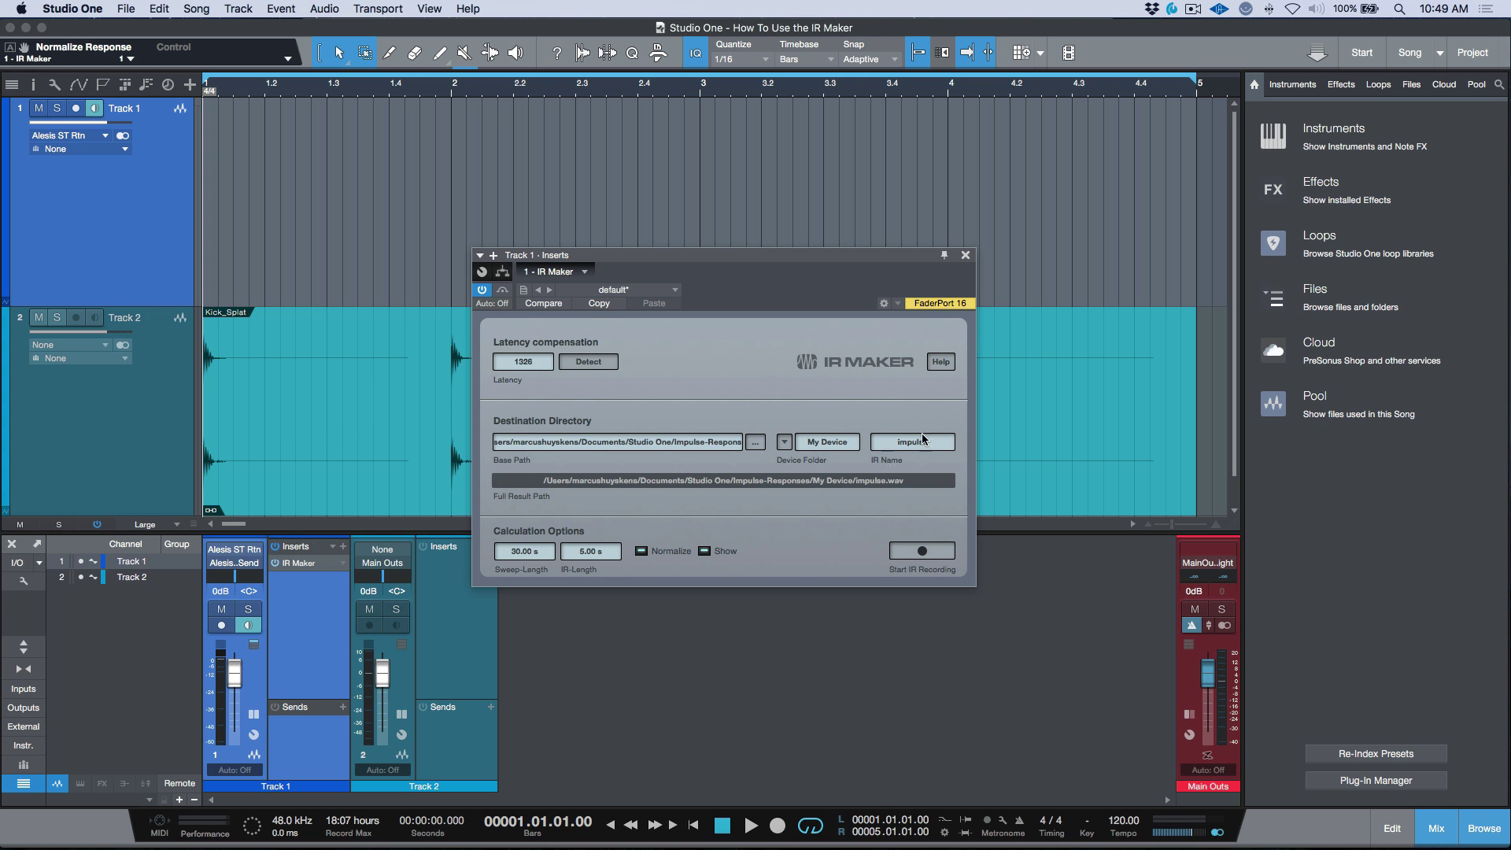
pyautogui.press('super+Tab')
pyautogui.press('super+Tab')
pyautogui.press('super+Tab')
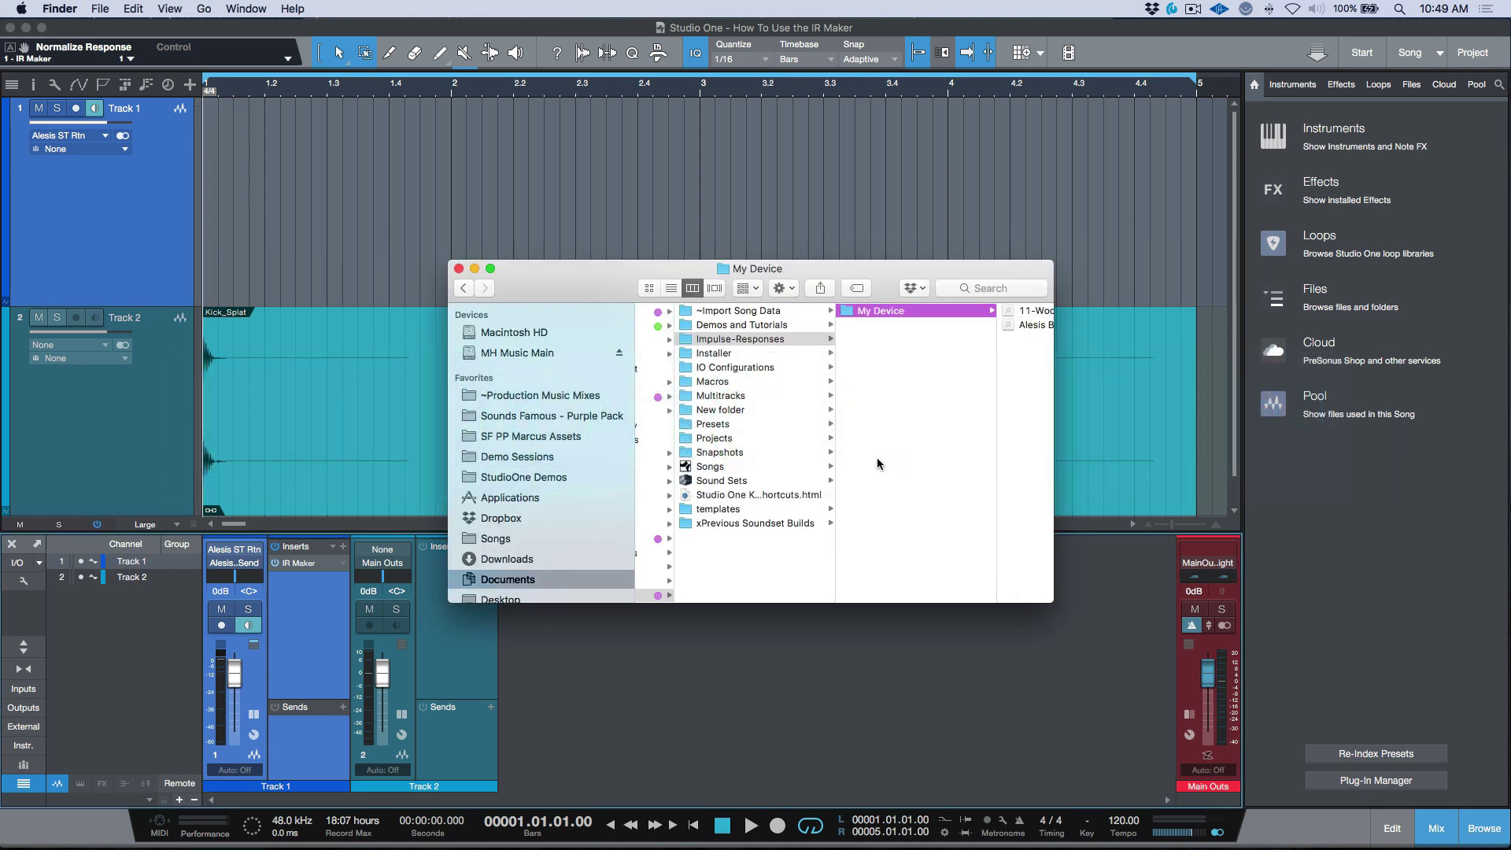
pyautogui.hscroll(-5, 730, 422)
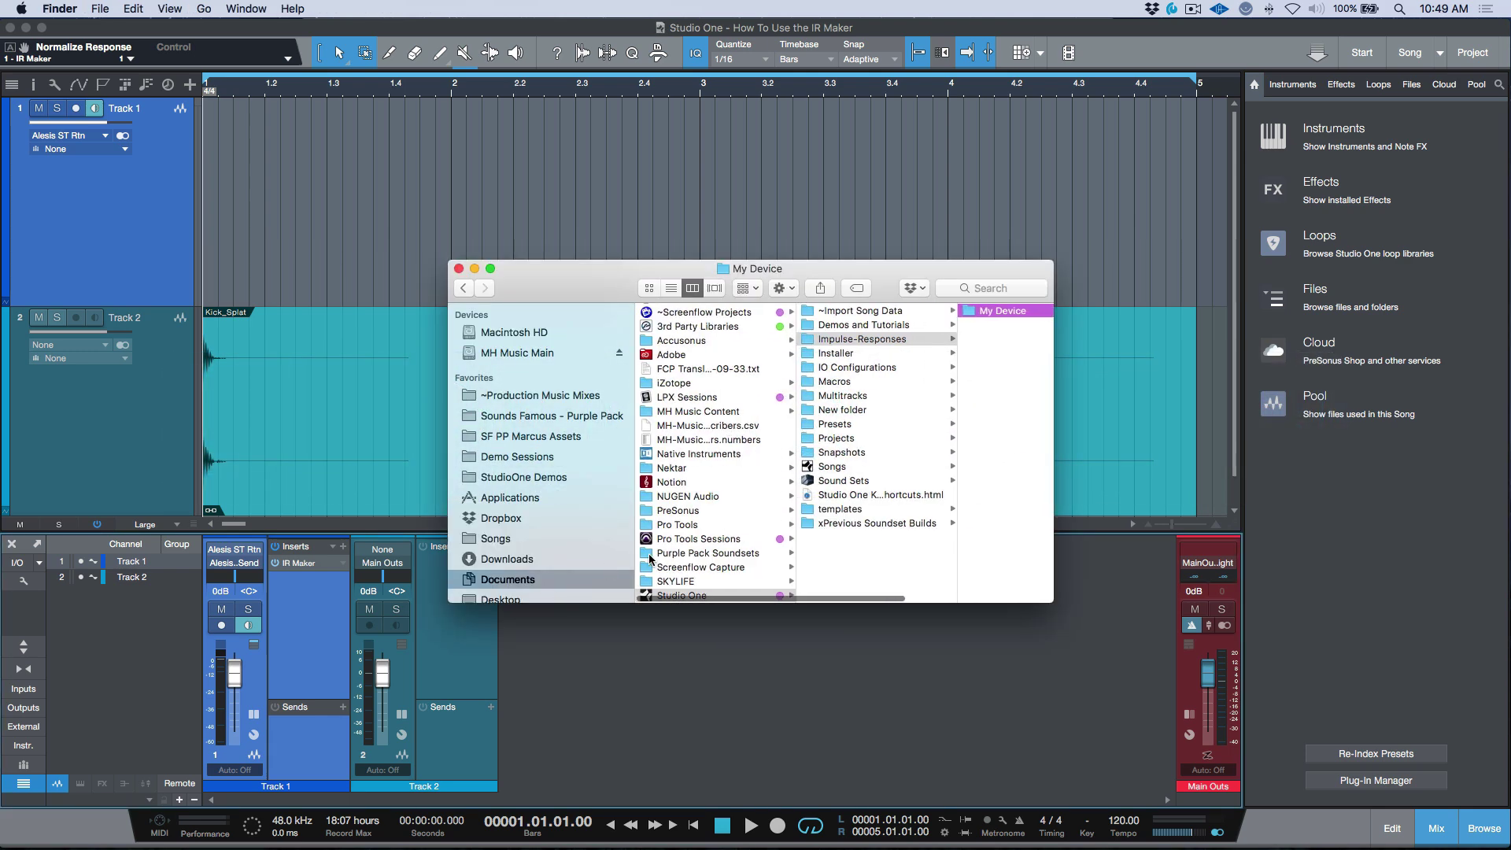
pyautogui.scroll(-1, 694, 567)
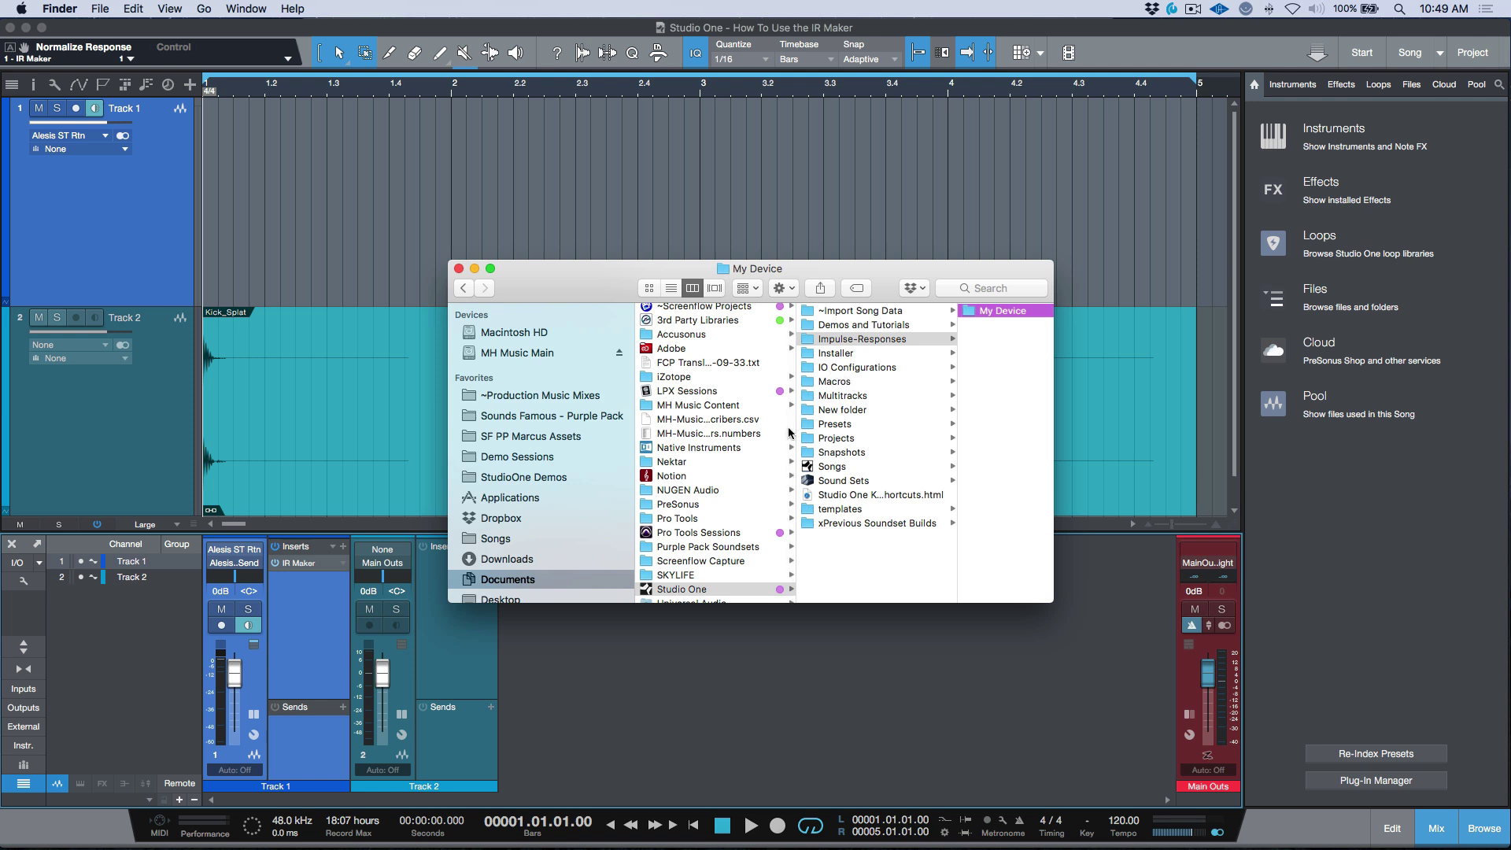
pyautogui.hscroll(3, 857, 347)
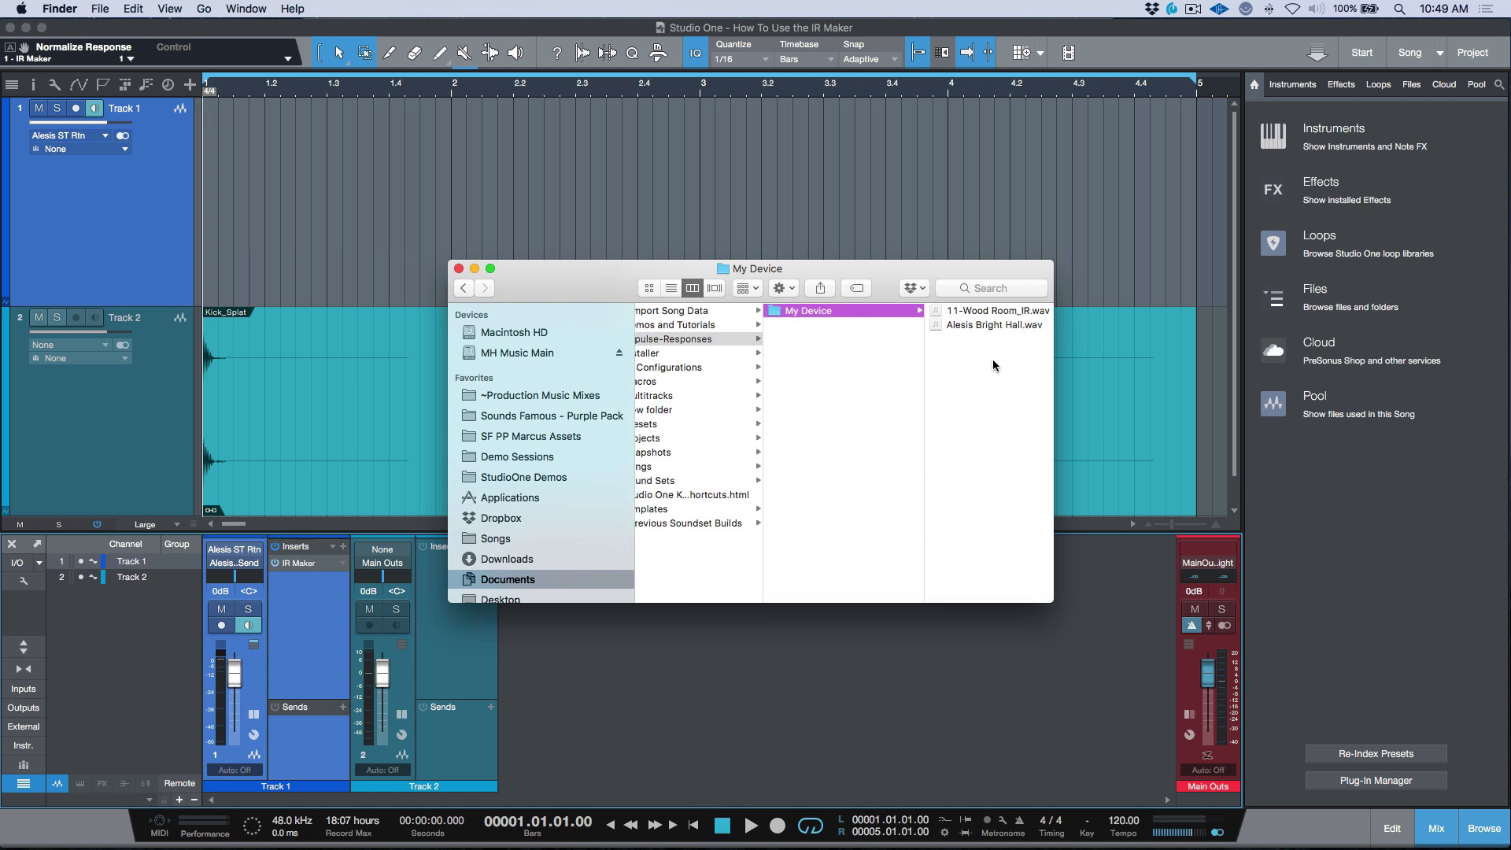
pyautogui.click(826, 722)
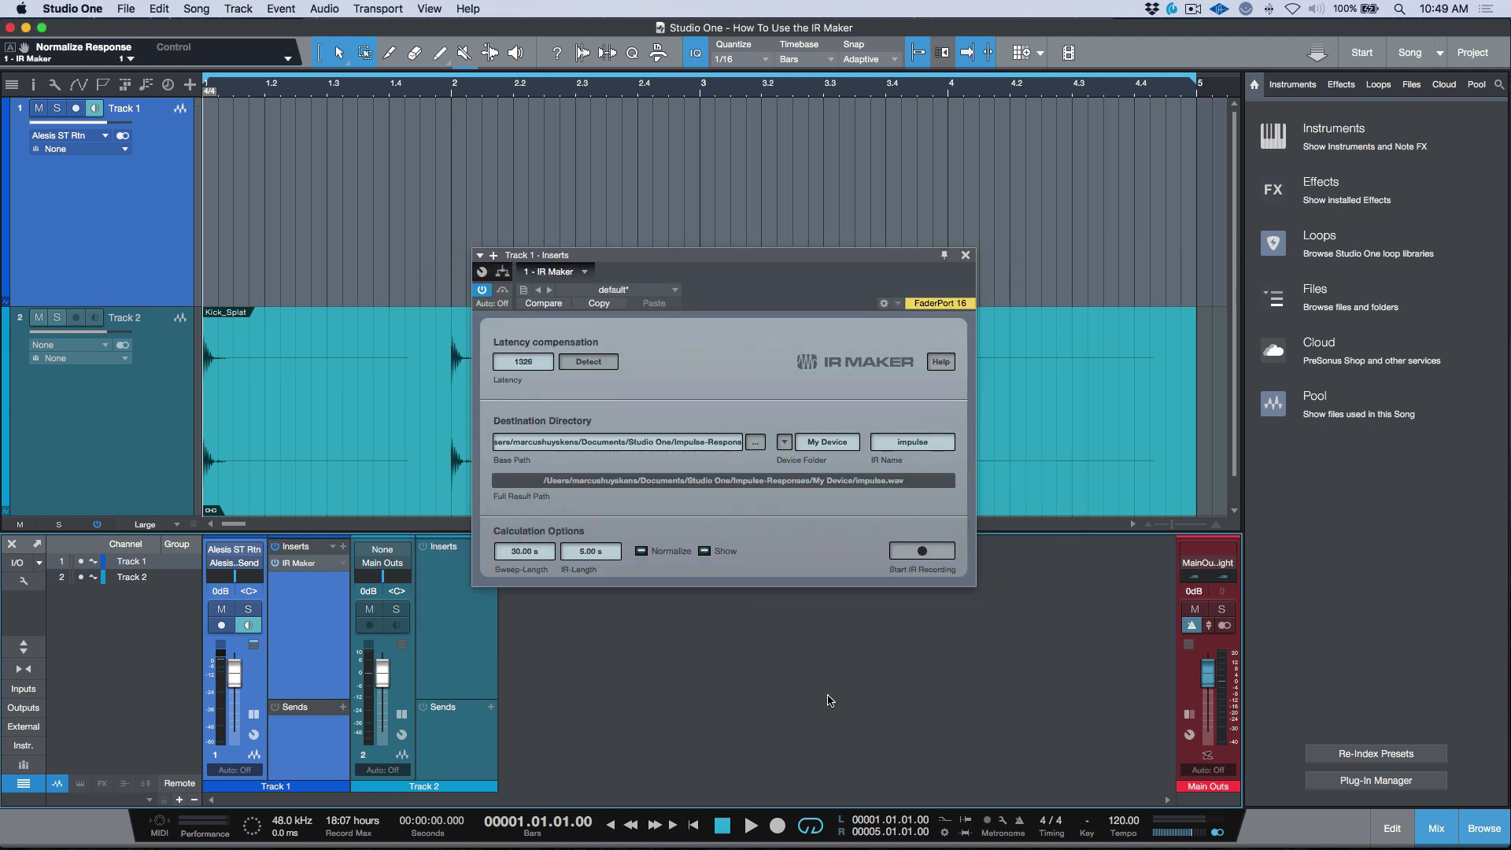
# Step: Name the impulse response "User 23 - Foiled" in IR Maker
pyautogui.click(911, 443)
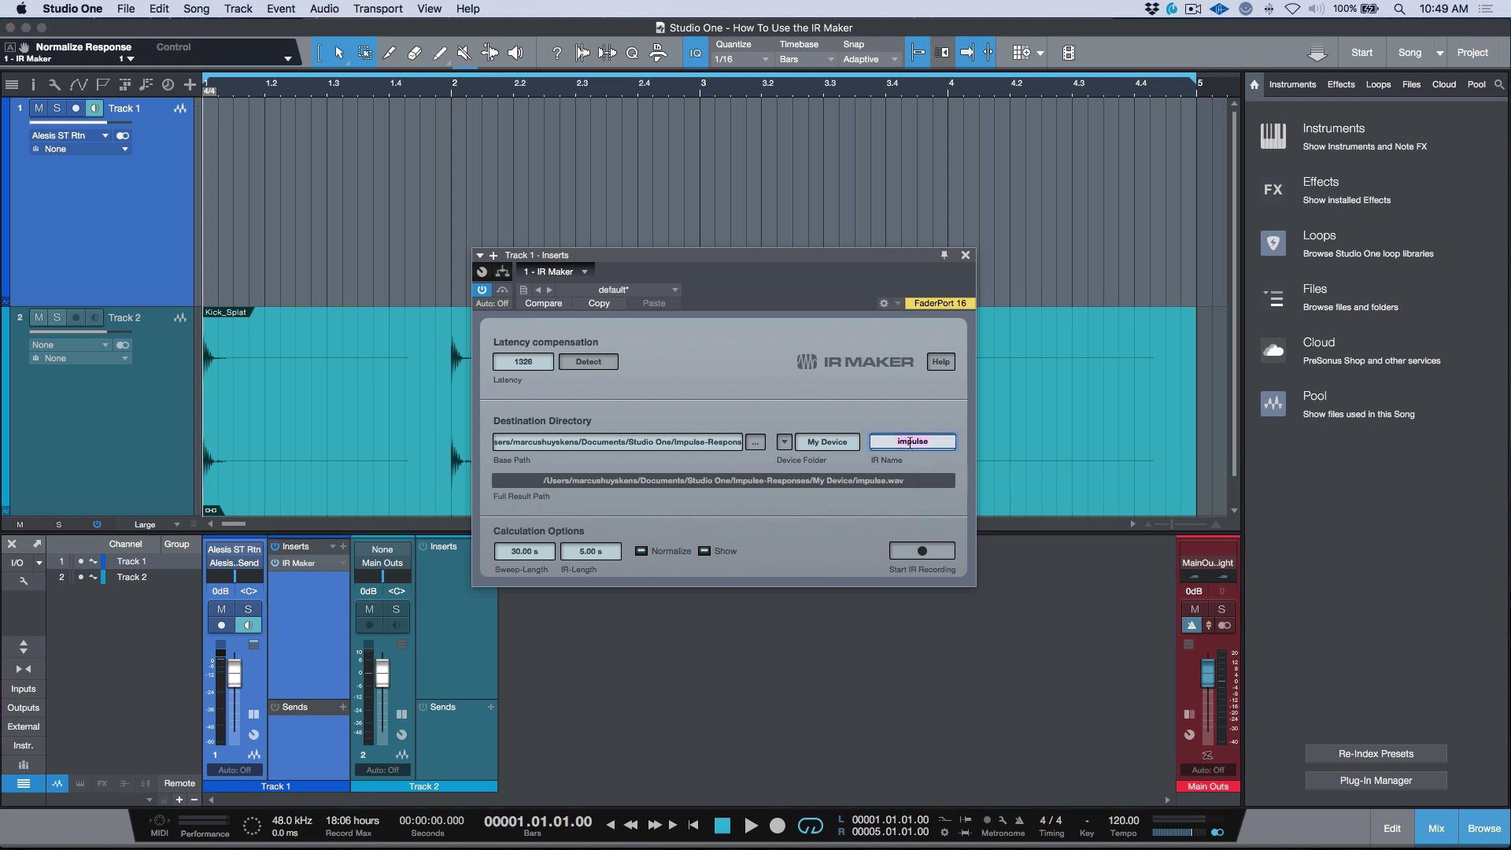
pyautogui.write('23')
pyautogui.write('User ')
pyautogui.write('-Foiled')
pyautogui.press('Return')
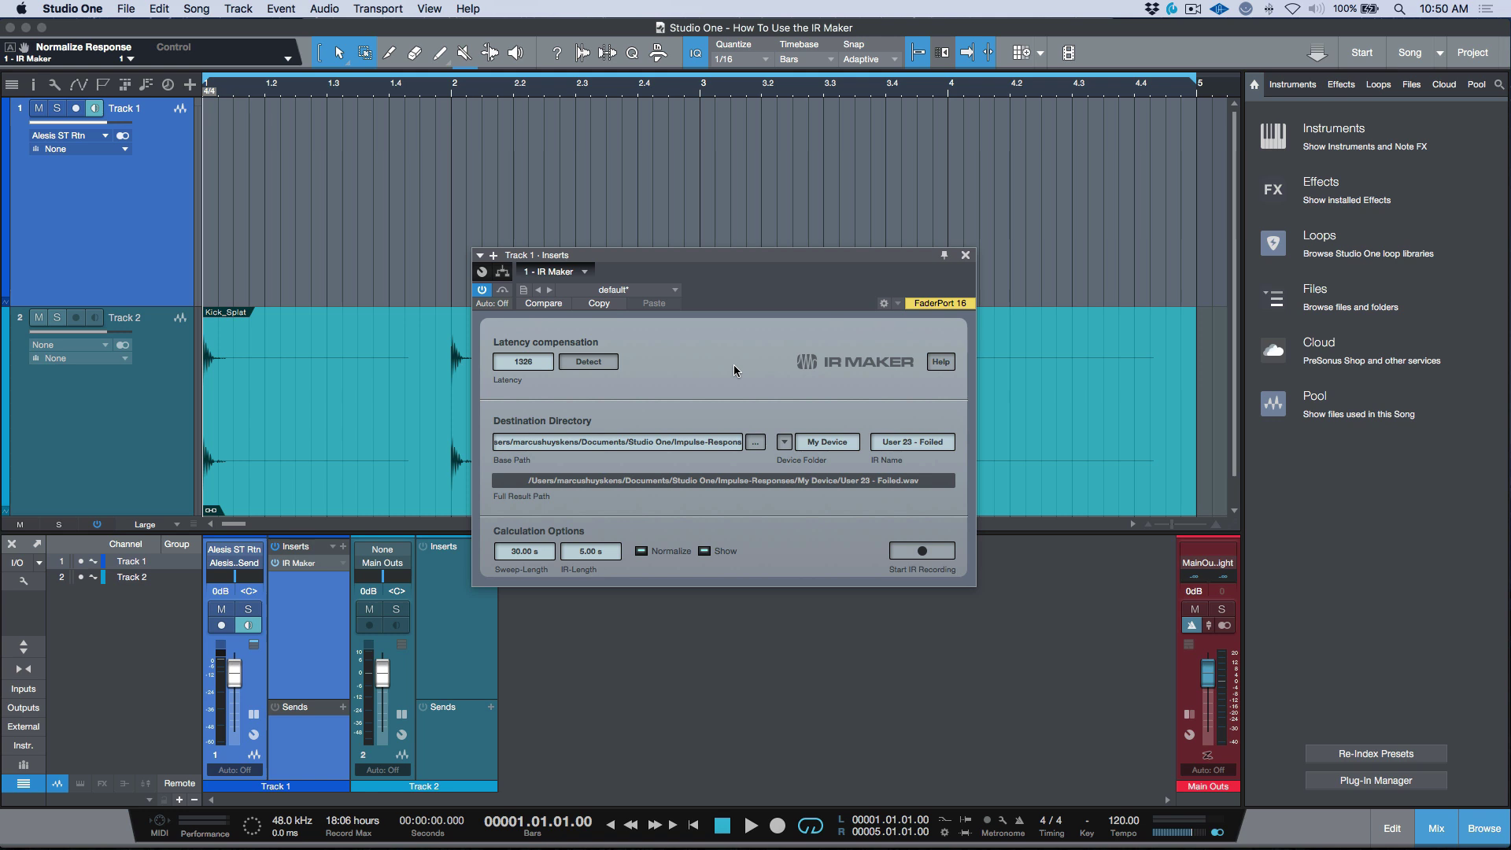
# Step: Review the Device Folder choices in IR Maker and keep My Device as the folder
pyautogui.click(785, 443)
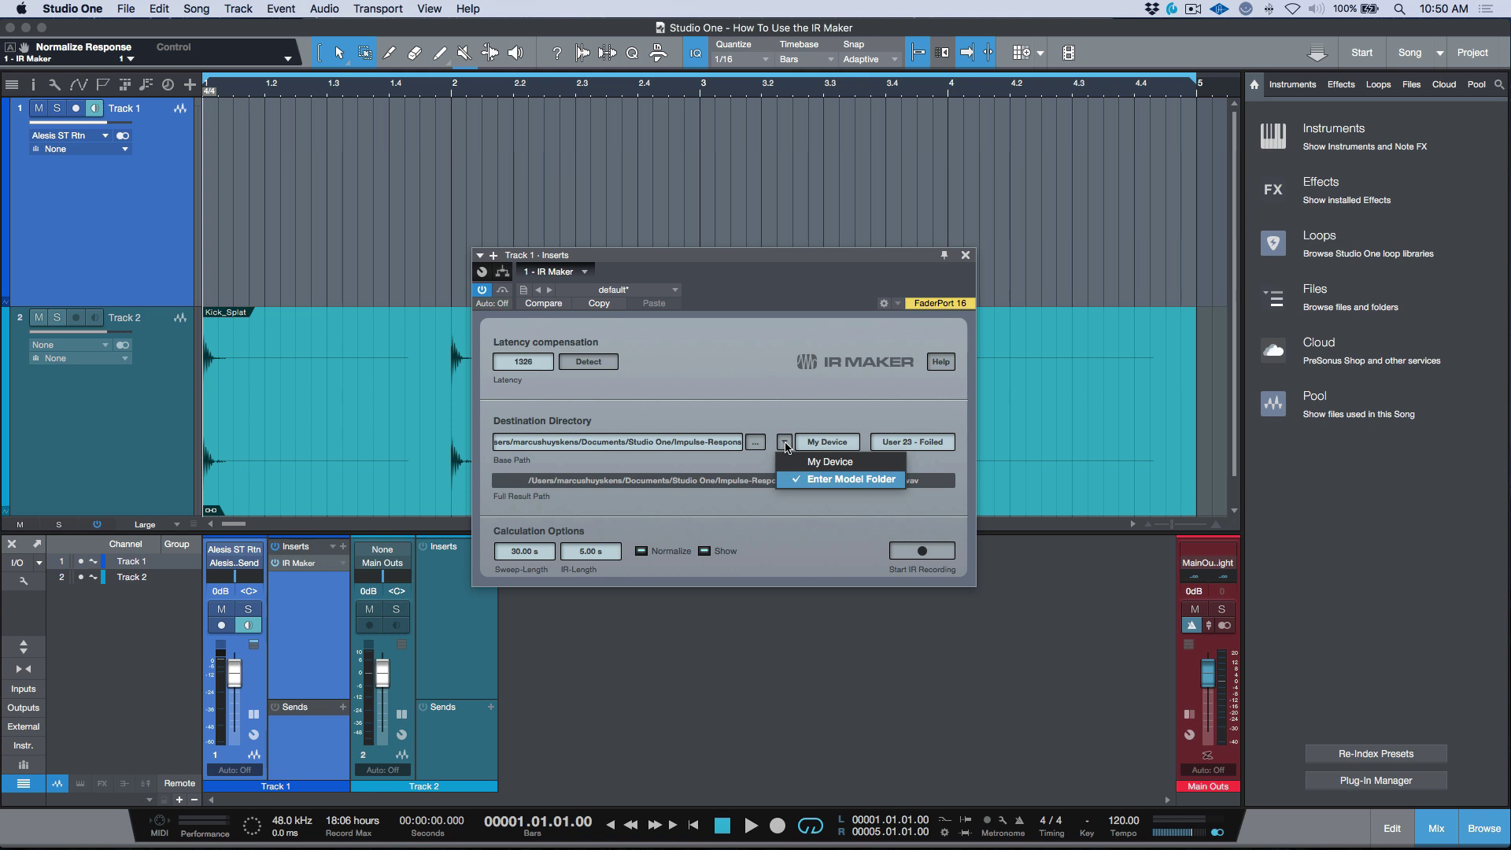
pyautogui.click(818, 480)
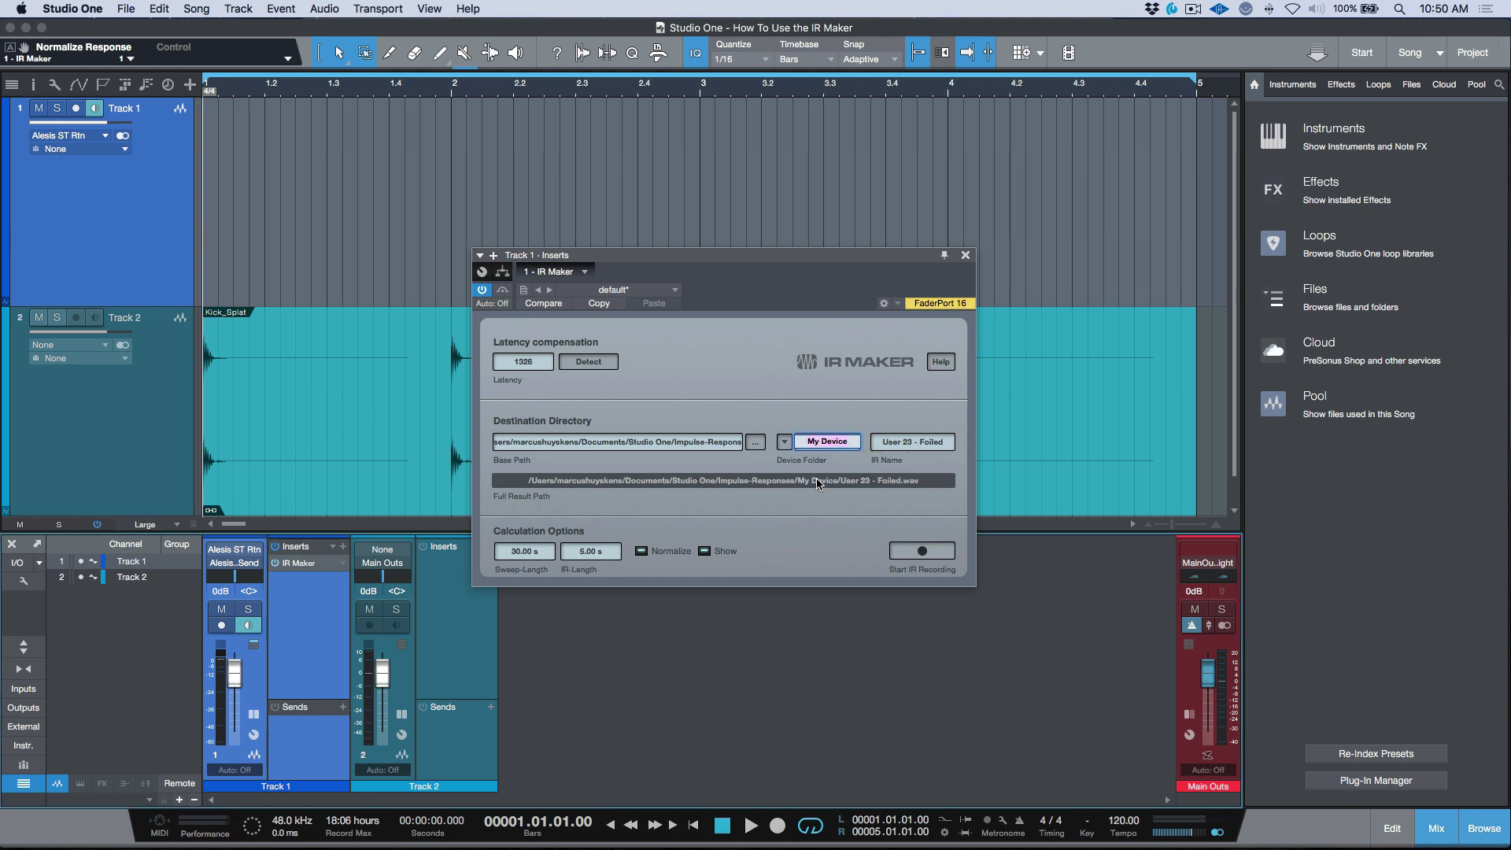
pyautogui.click(784, 442)
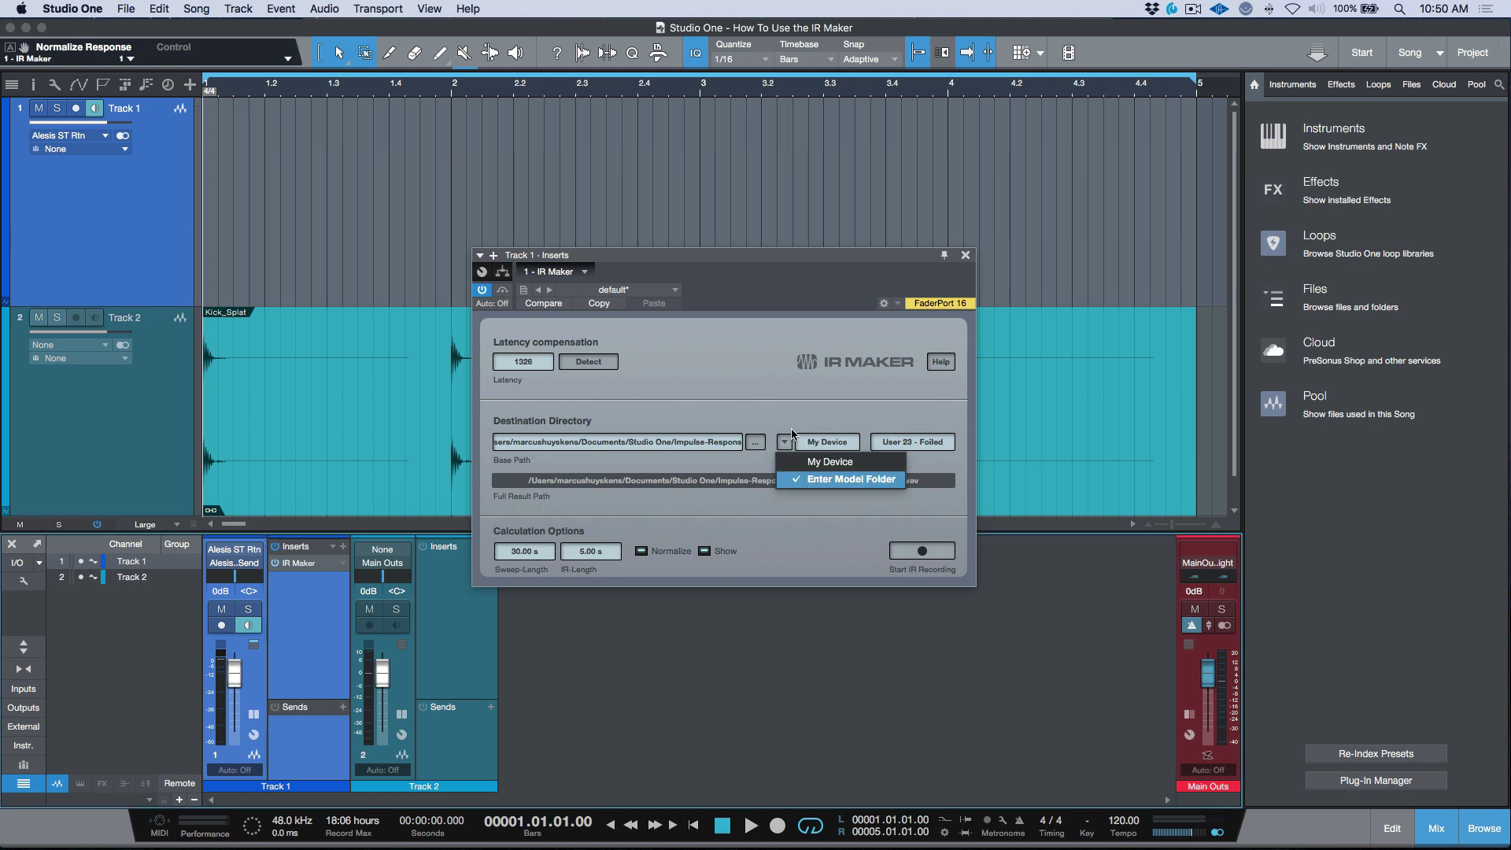
pyautogui.click(786, 442)
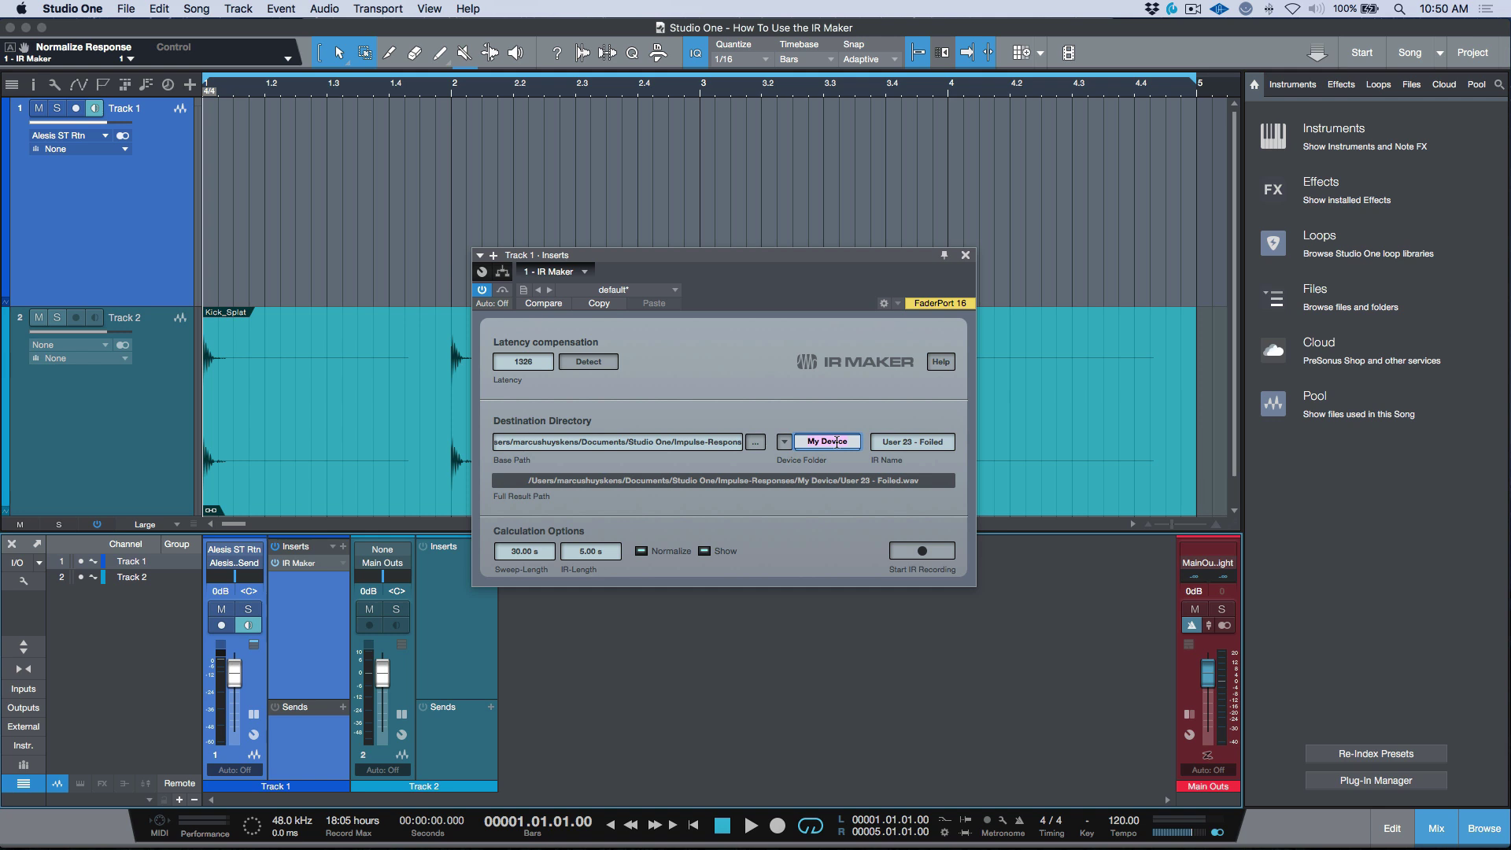
pyautogui.click(812, 404)
# Step: Show the input and output channels in the mixer and run the IR recording
pyautogui.click(36, 690)
pyautogui.click(36, 708)
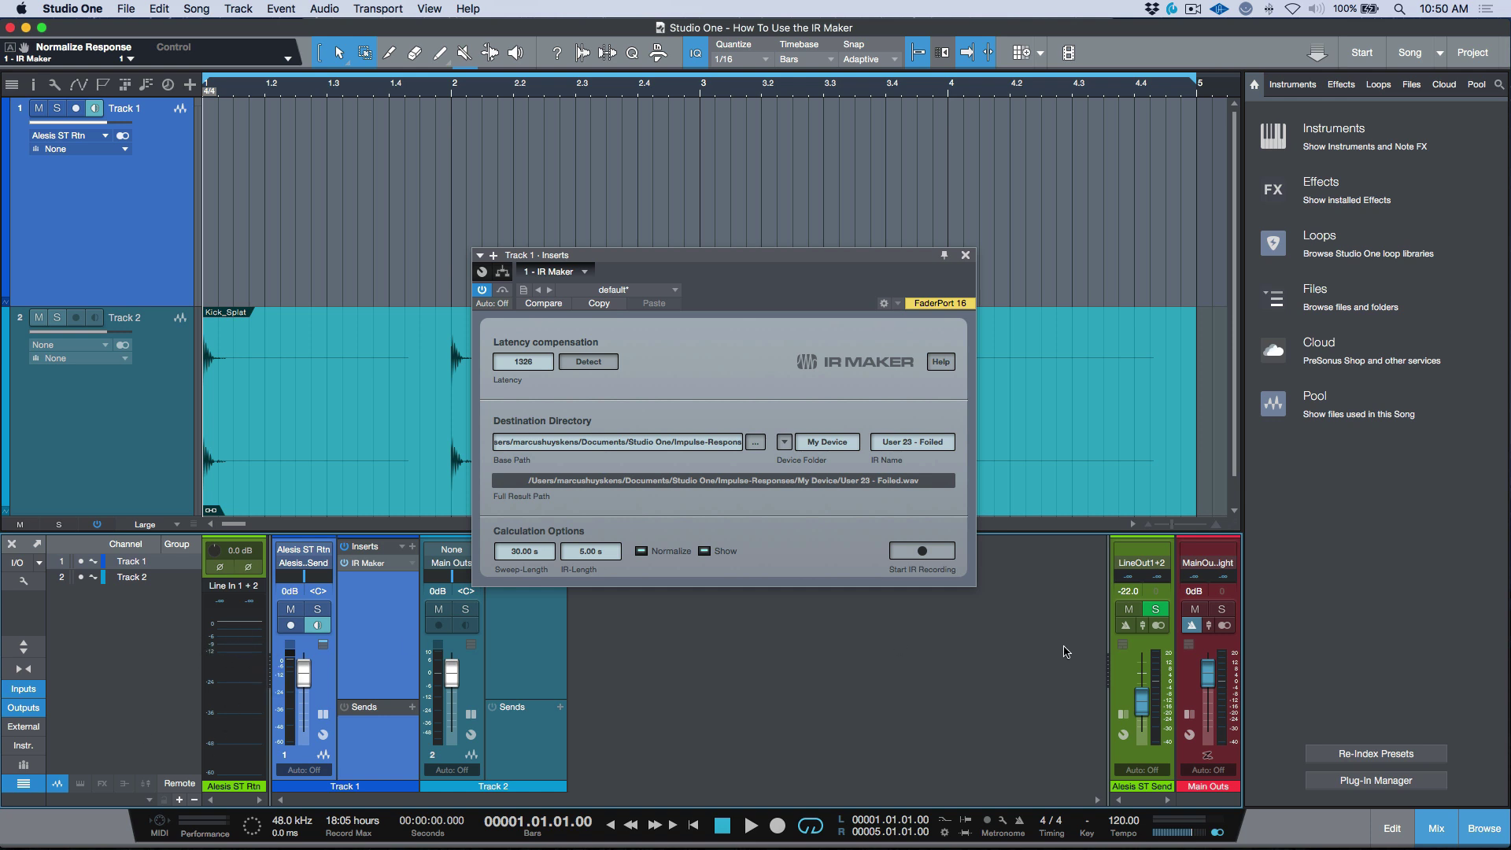
pyautogui.click(1155, 610)
pyautogui.click(925, 550)
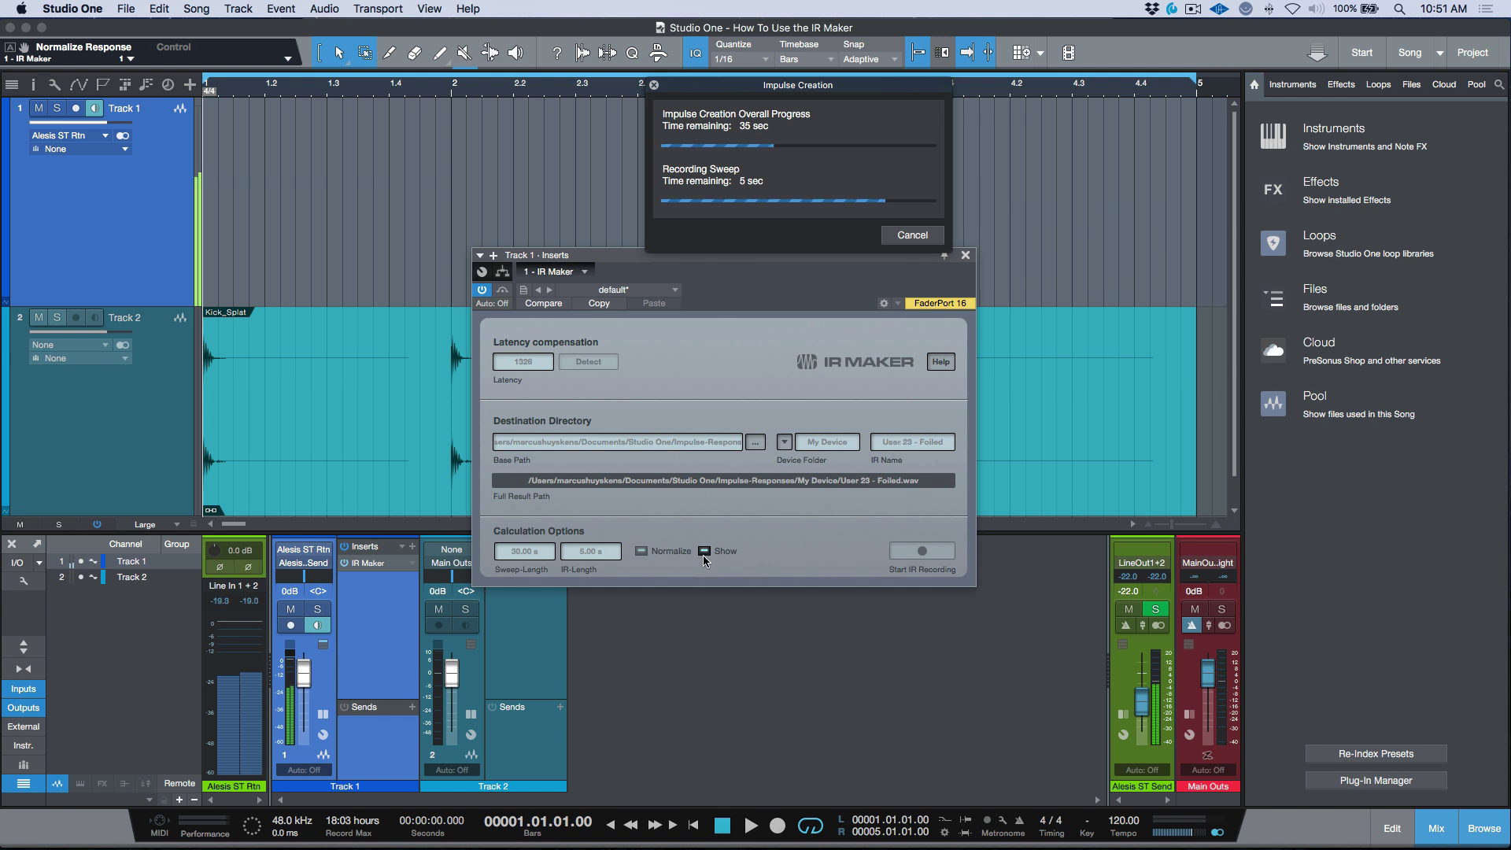
pyautogui.moveTo(743, 90); pyautogui.dragTo(686, 84)
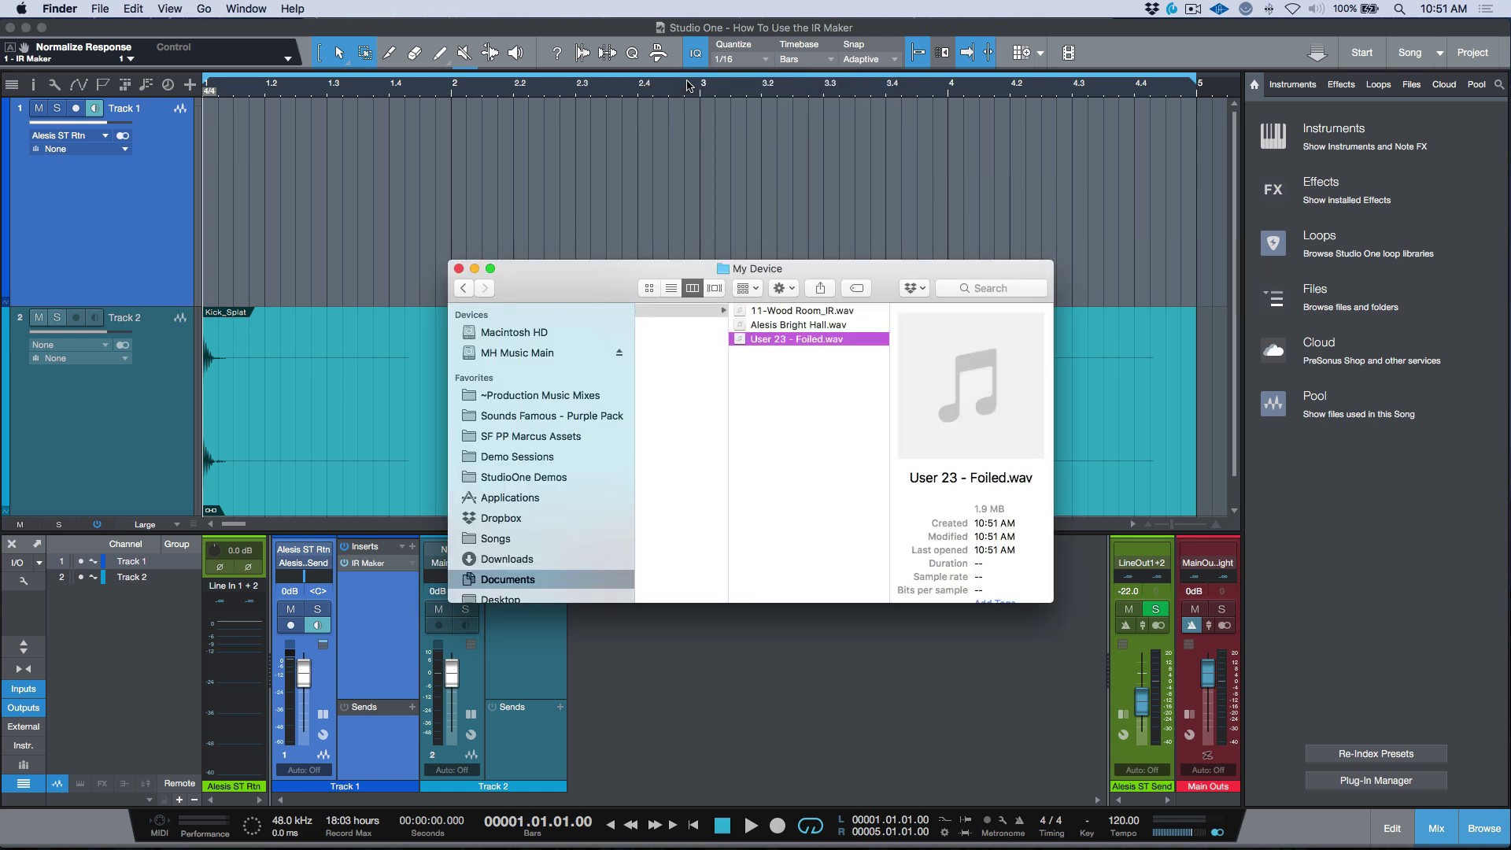
# Step: Check the captured User 23 - Foiled.wav in Finder, place that window beside the arrangement and return to Studio One
pyautogui.hscroll(-3, 805, 411)
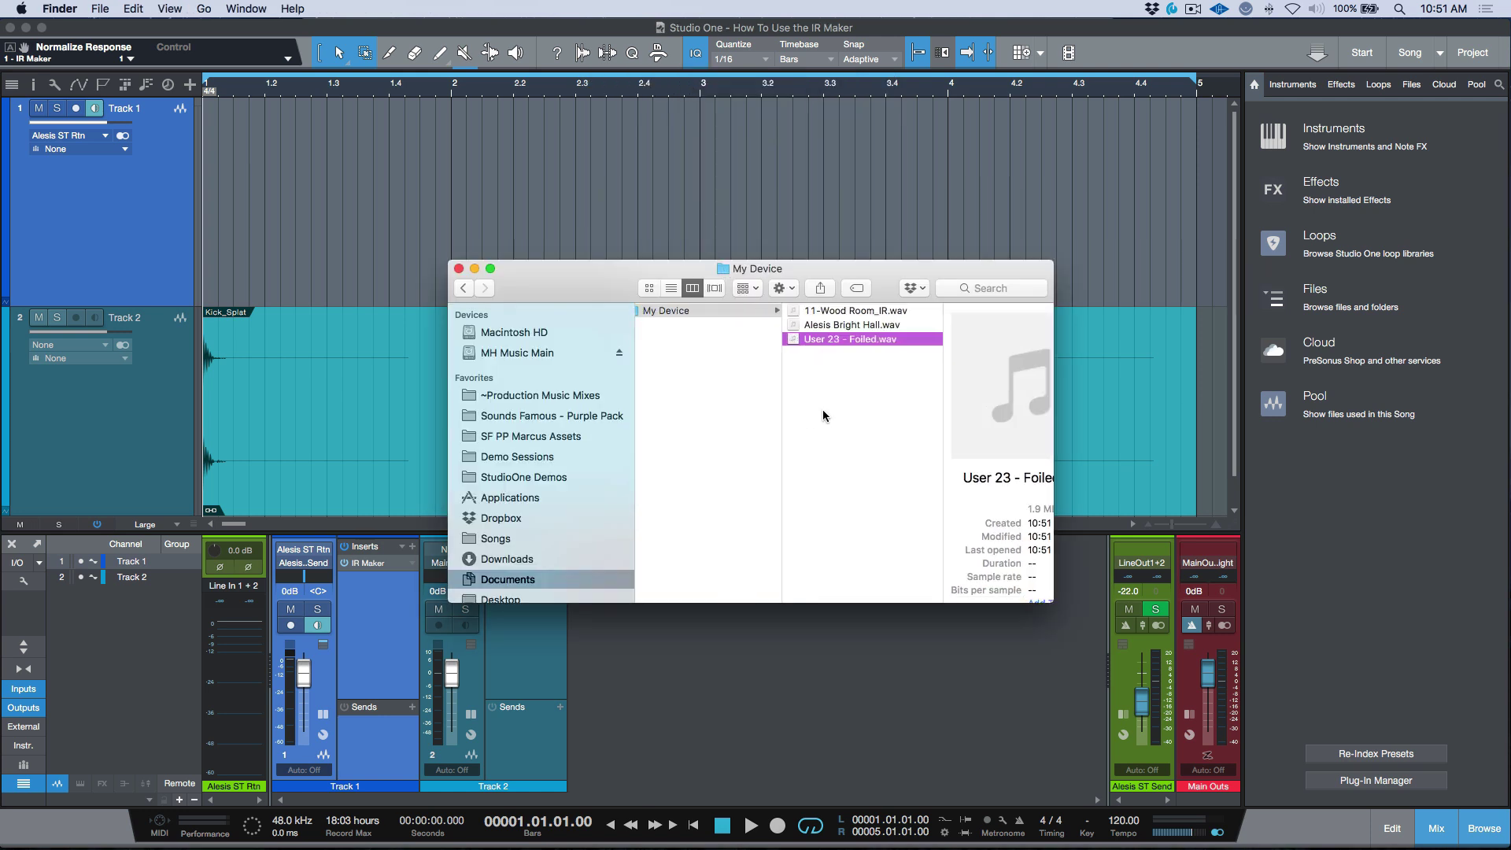
pyautogui.hscroll(-5, 834, 406)
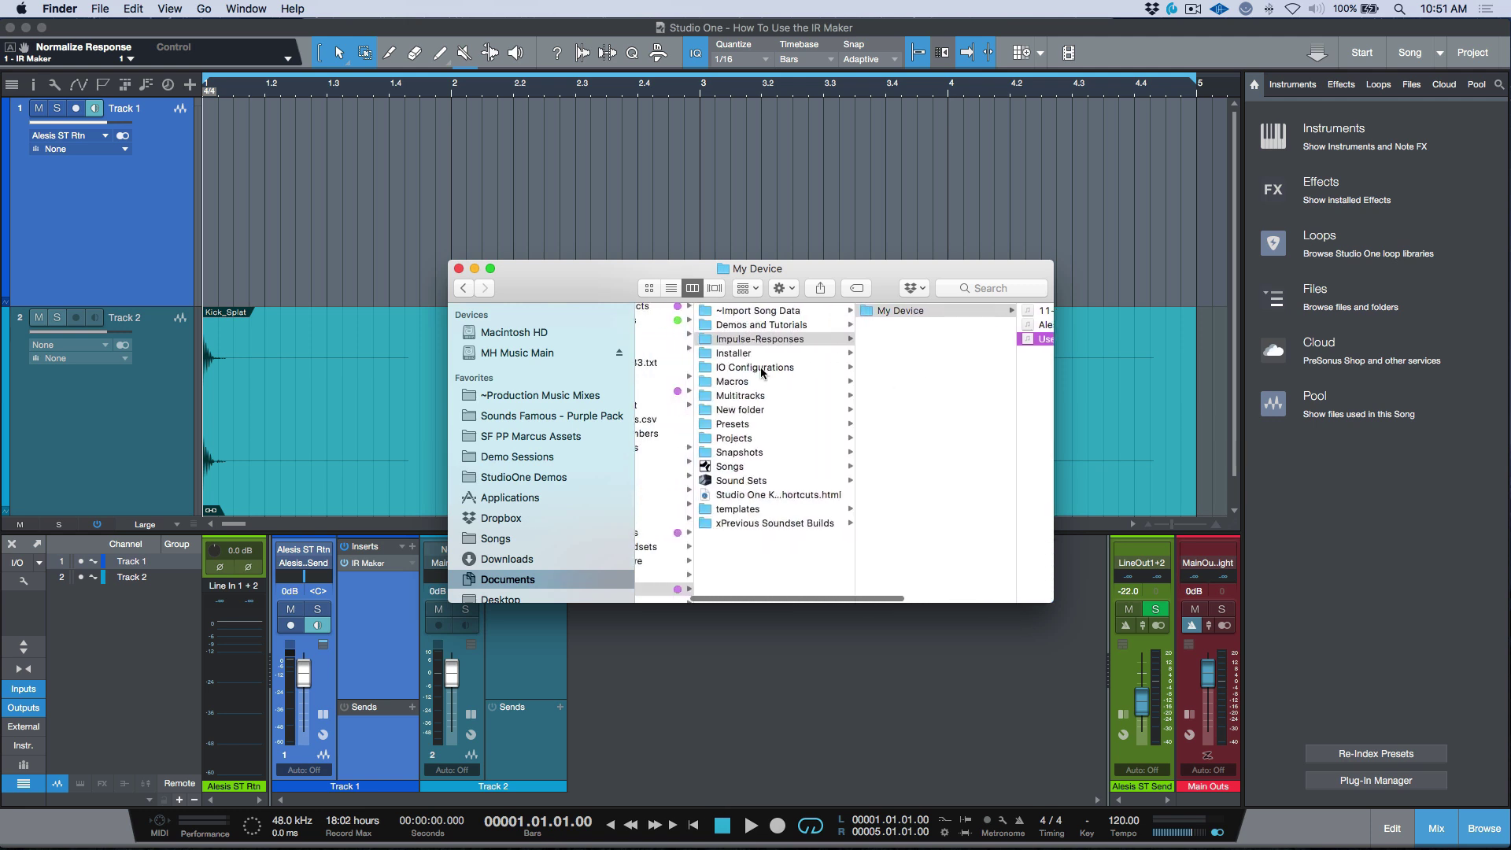
pyautogui.hscroll(3, 757, 359)
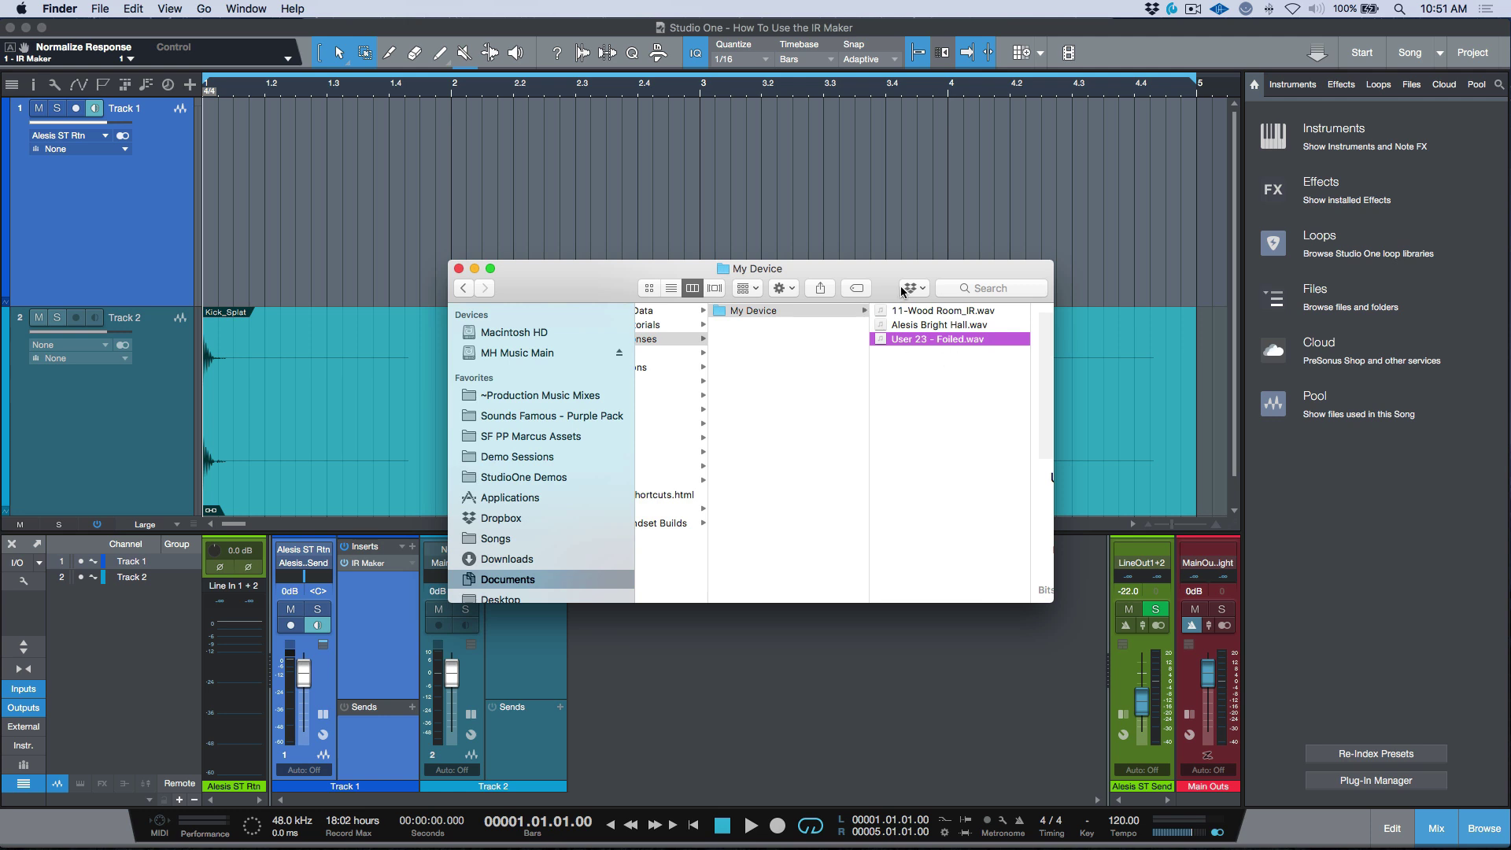
pyautogui.moveTo(881, 278); pyautogui.dragTo(1318, 304)
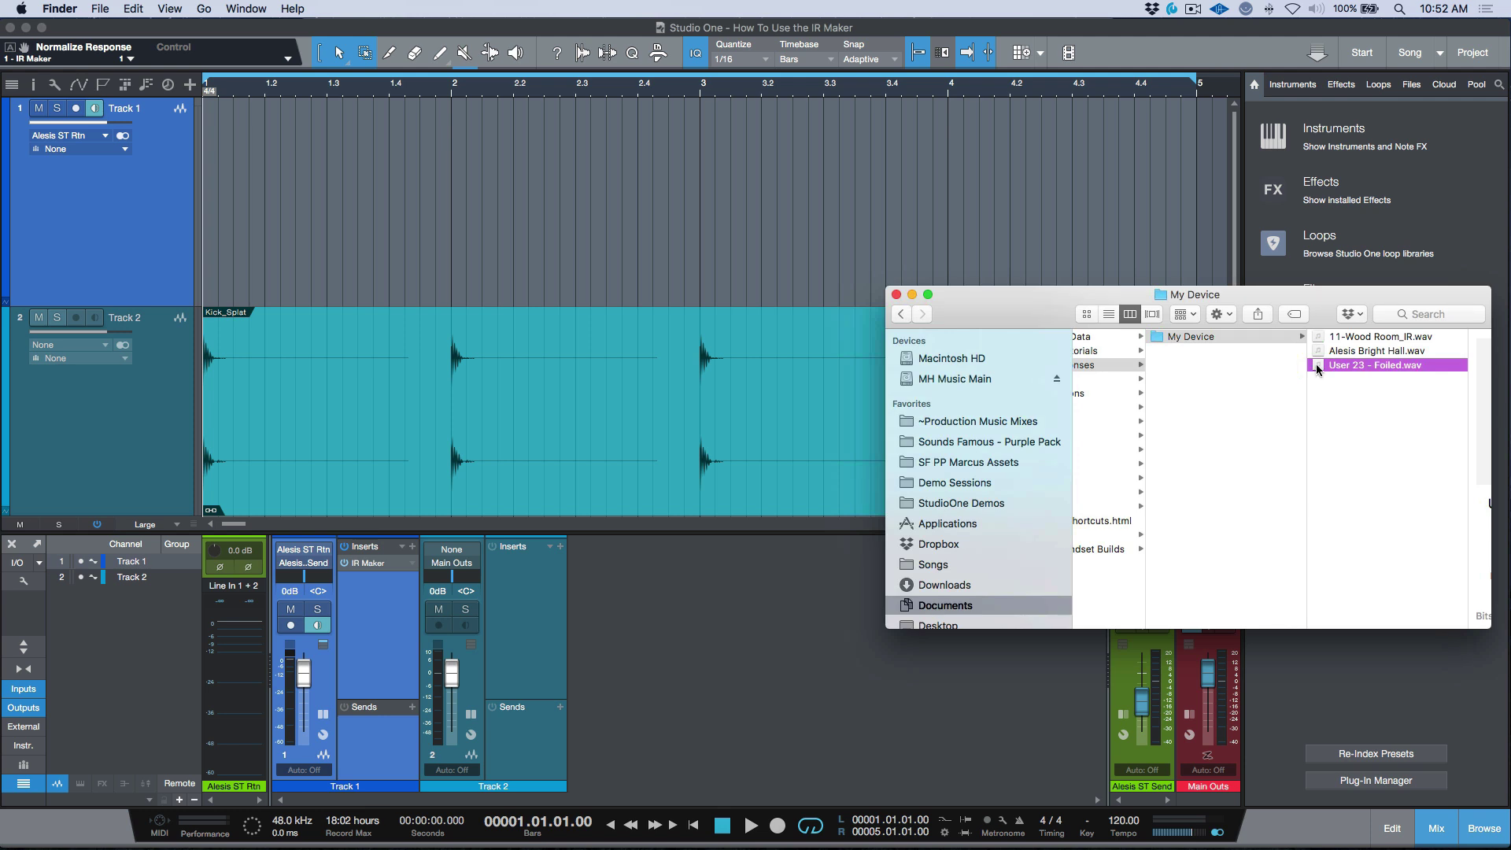
pyautogui.click(733, 638)
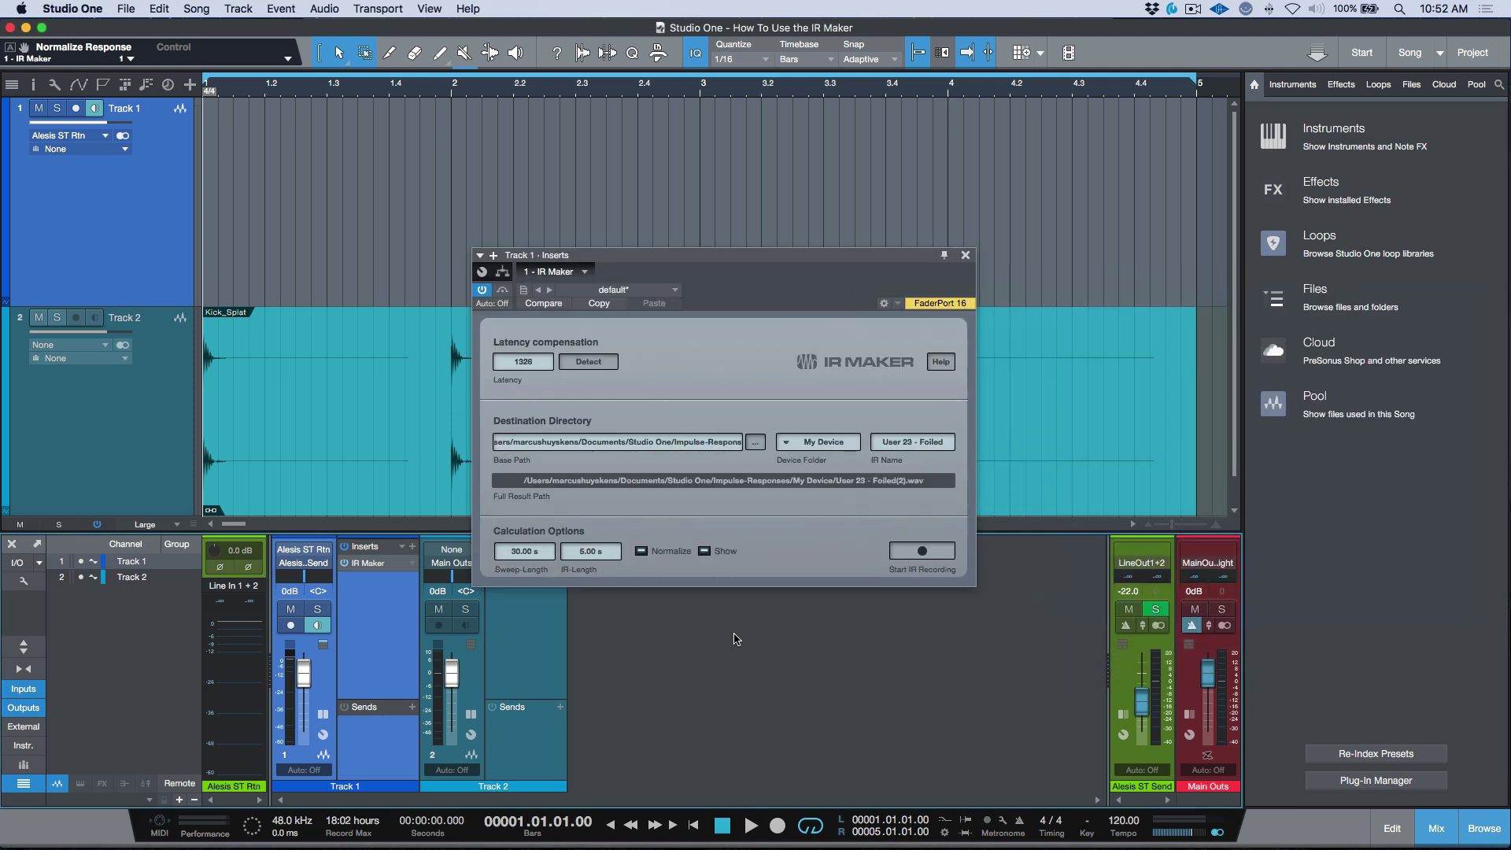
# Step: Close IR Maker and insert the Open AIR plug-in on Track 2
pyautogui.click(966, 256)
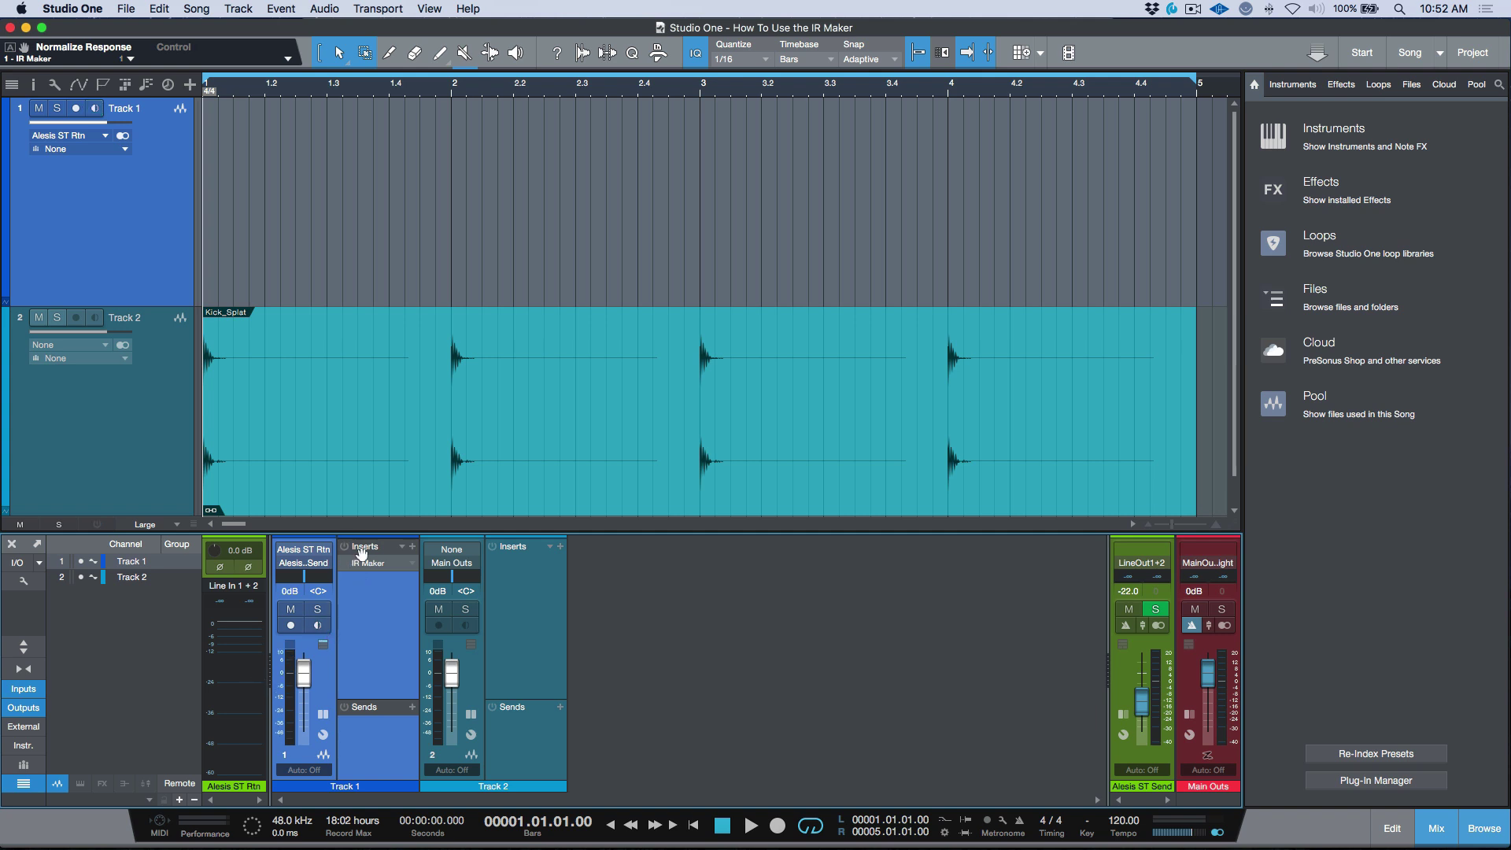
pyautogui.click(560, 547)
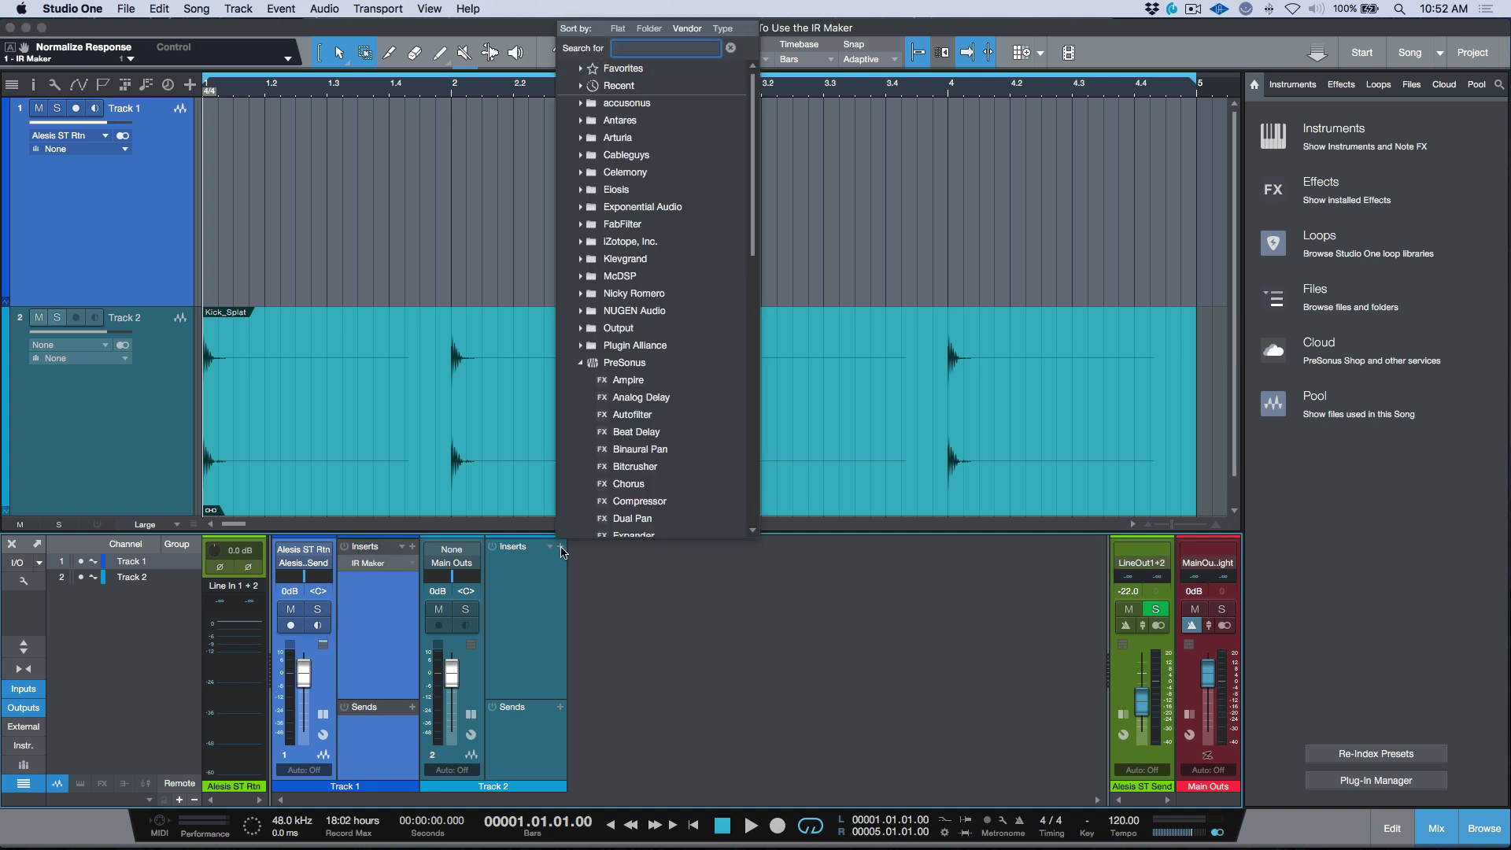
pyautogui.write('open')
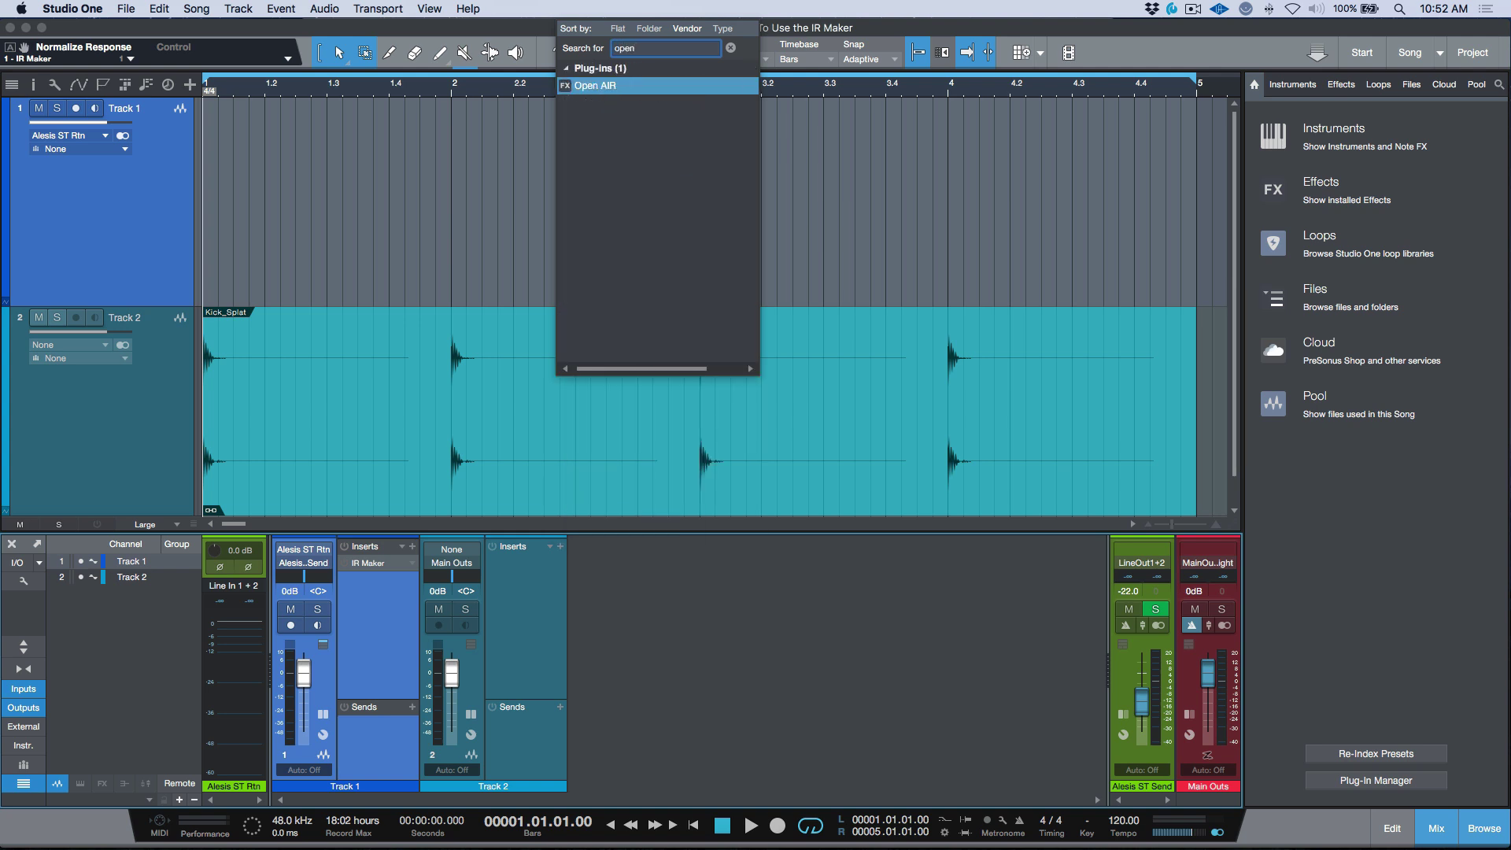
pyautogui.press('Return')
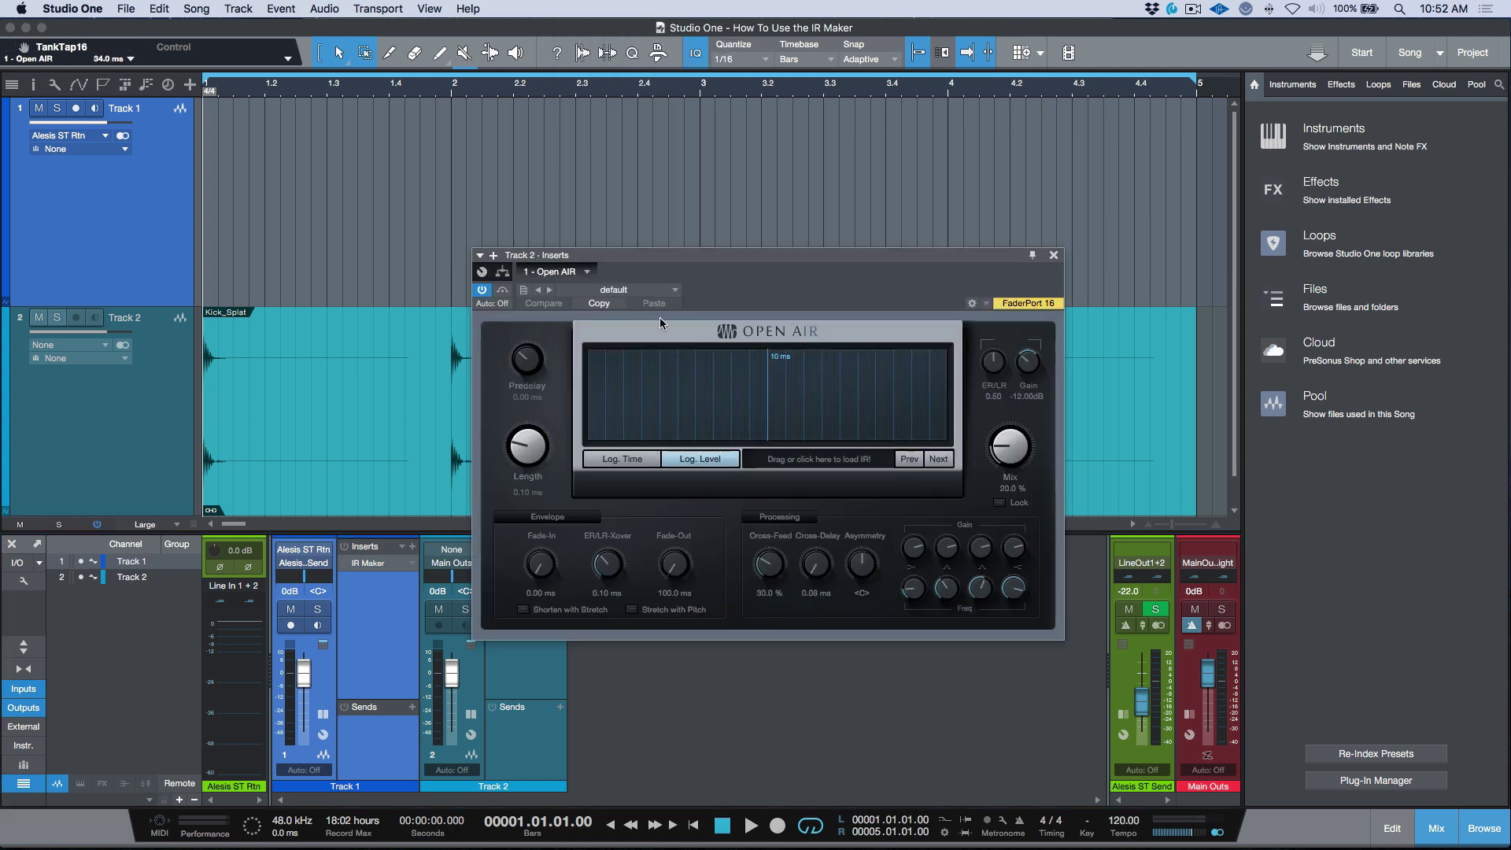
# Step: Load User 23 - Foiled.wav from the My Device folder in Finder into Open AIR
pyautogui.moveTo(776, 291); pyautogui.dragTo(537, 255)
pyautogui.press('super+Tab')
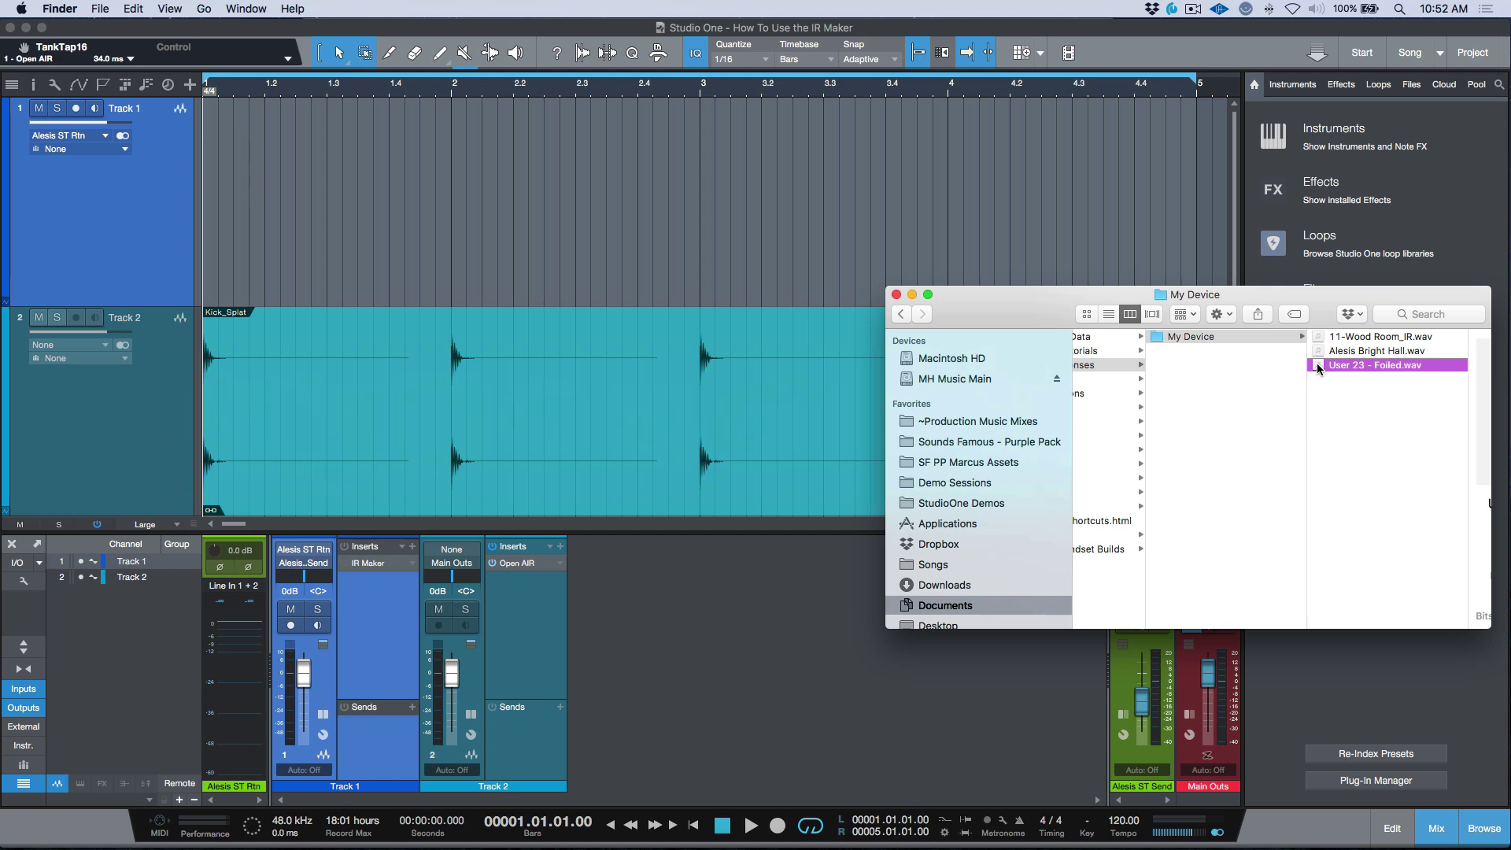
pyautogui.press('super+Tab')
pyautogui.moveTo(1315, 362); pyautogui.dragTo(565, 364)
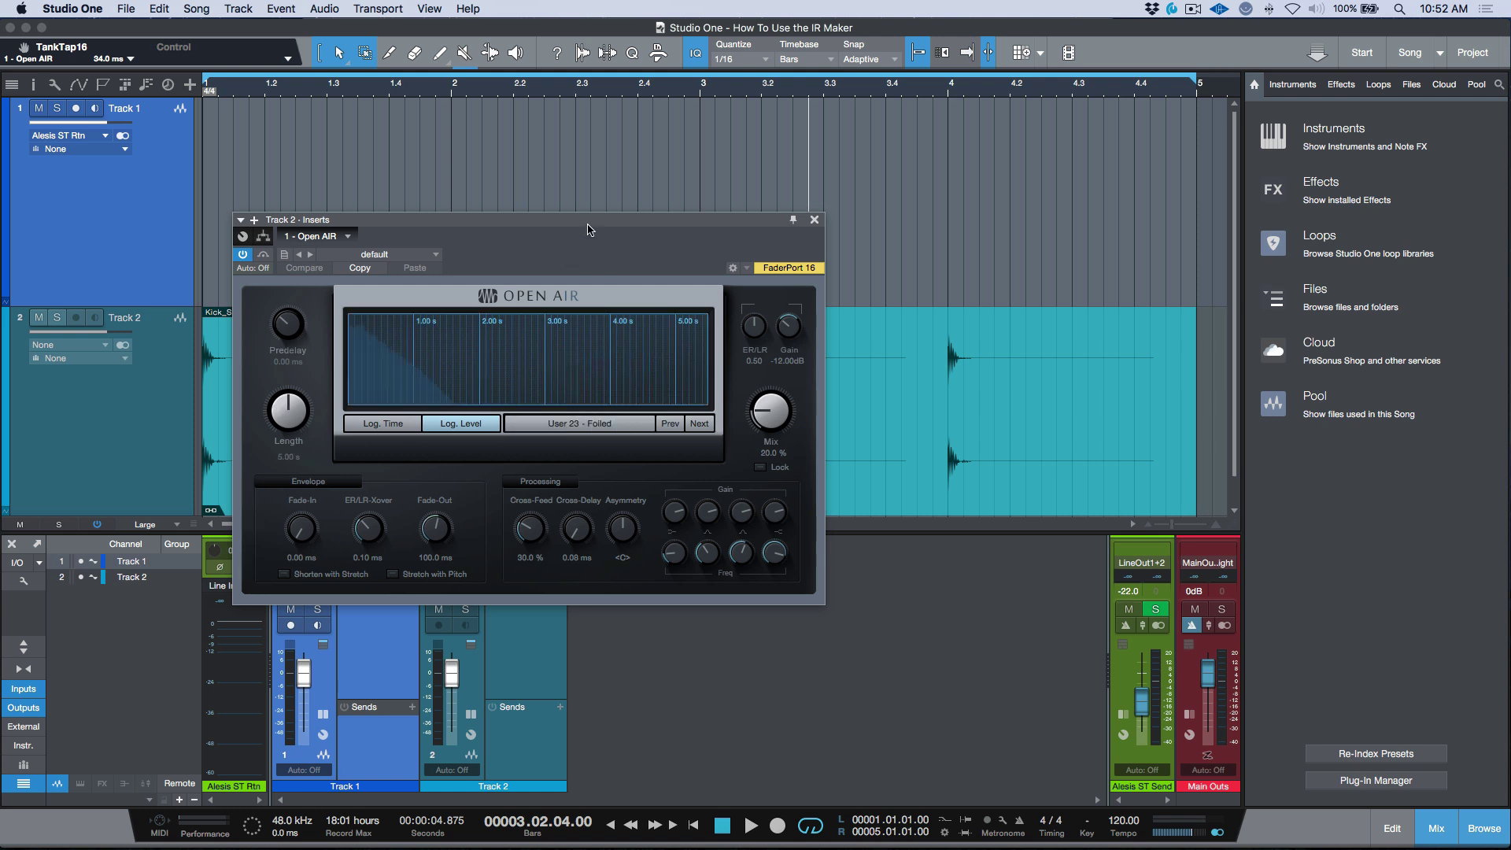
# Step: Move the Open AIR window clear of the mixer and play the kick loop to audition the captured reverb
pyautogui.moveTo(588, 227); pyautogui.dragTo(746, 274)
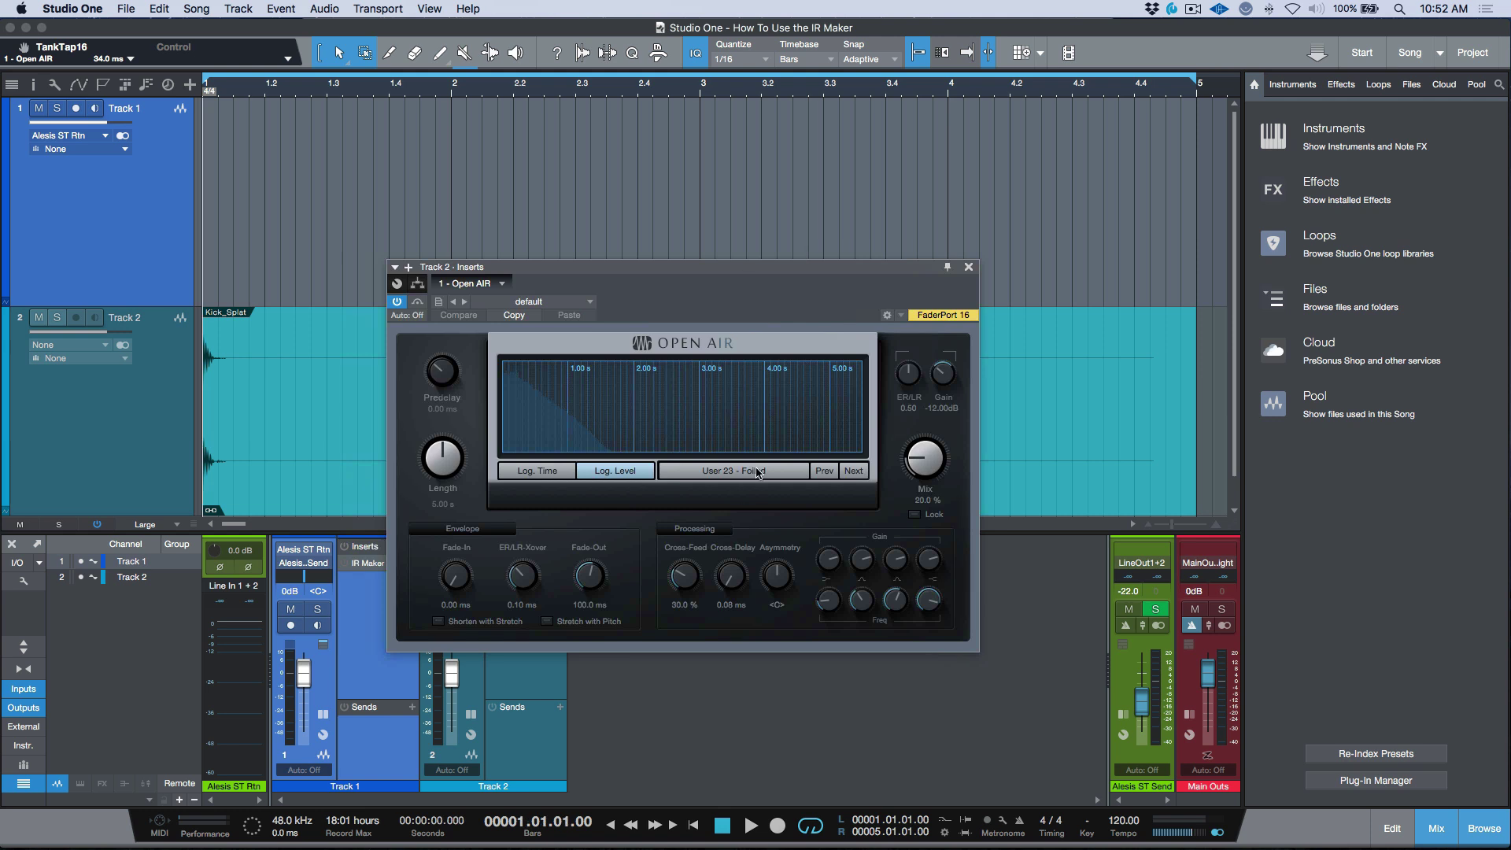
pyautogui.moveTo(838, 275); pyautogui.dragTo(858, 147)
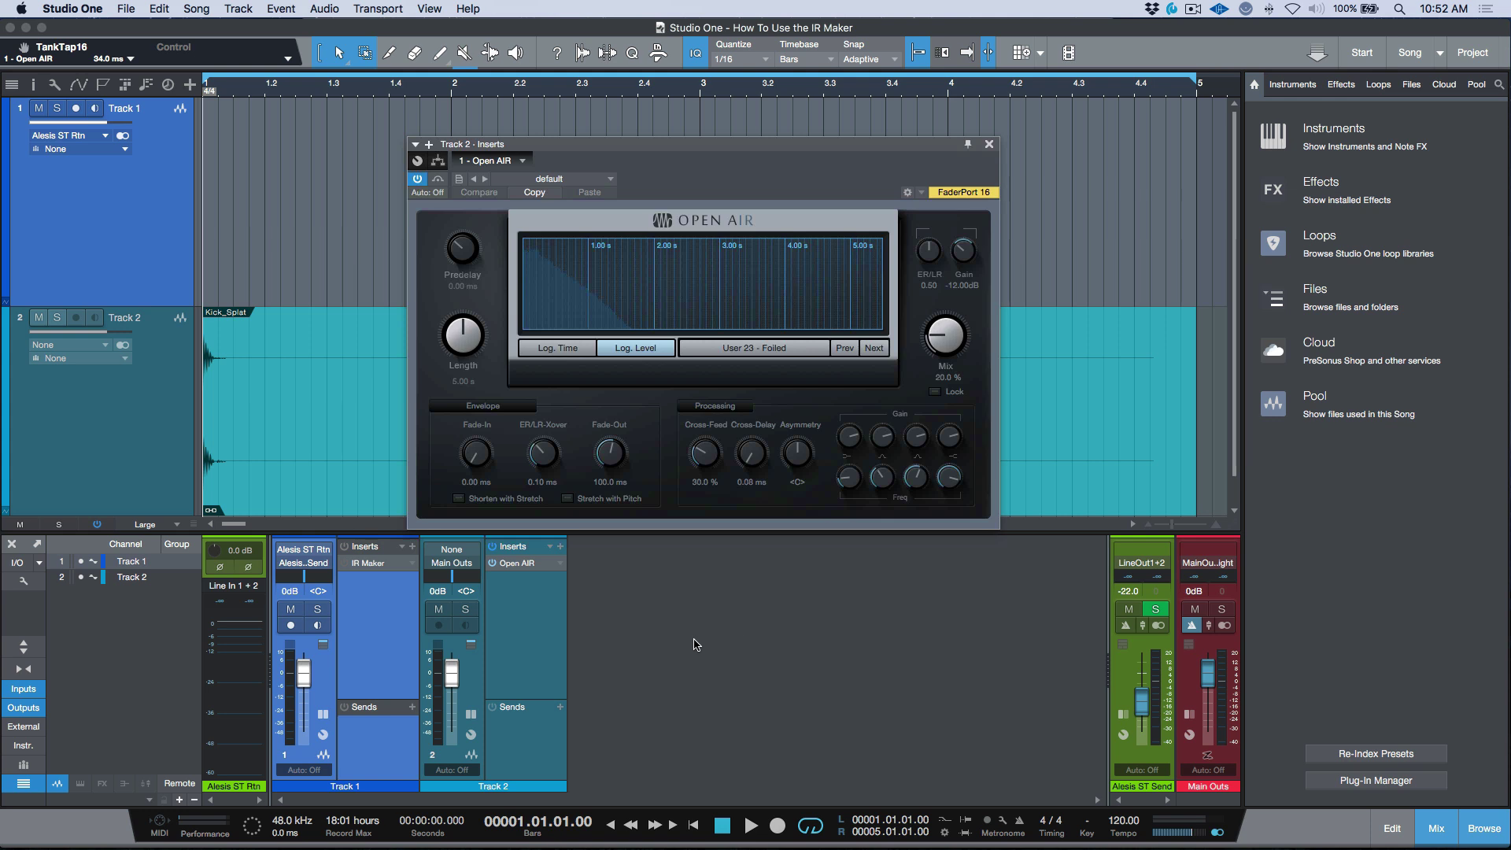
pyautogui.press('space')
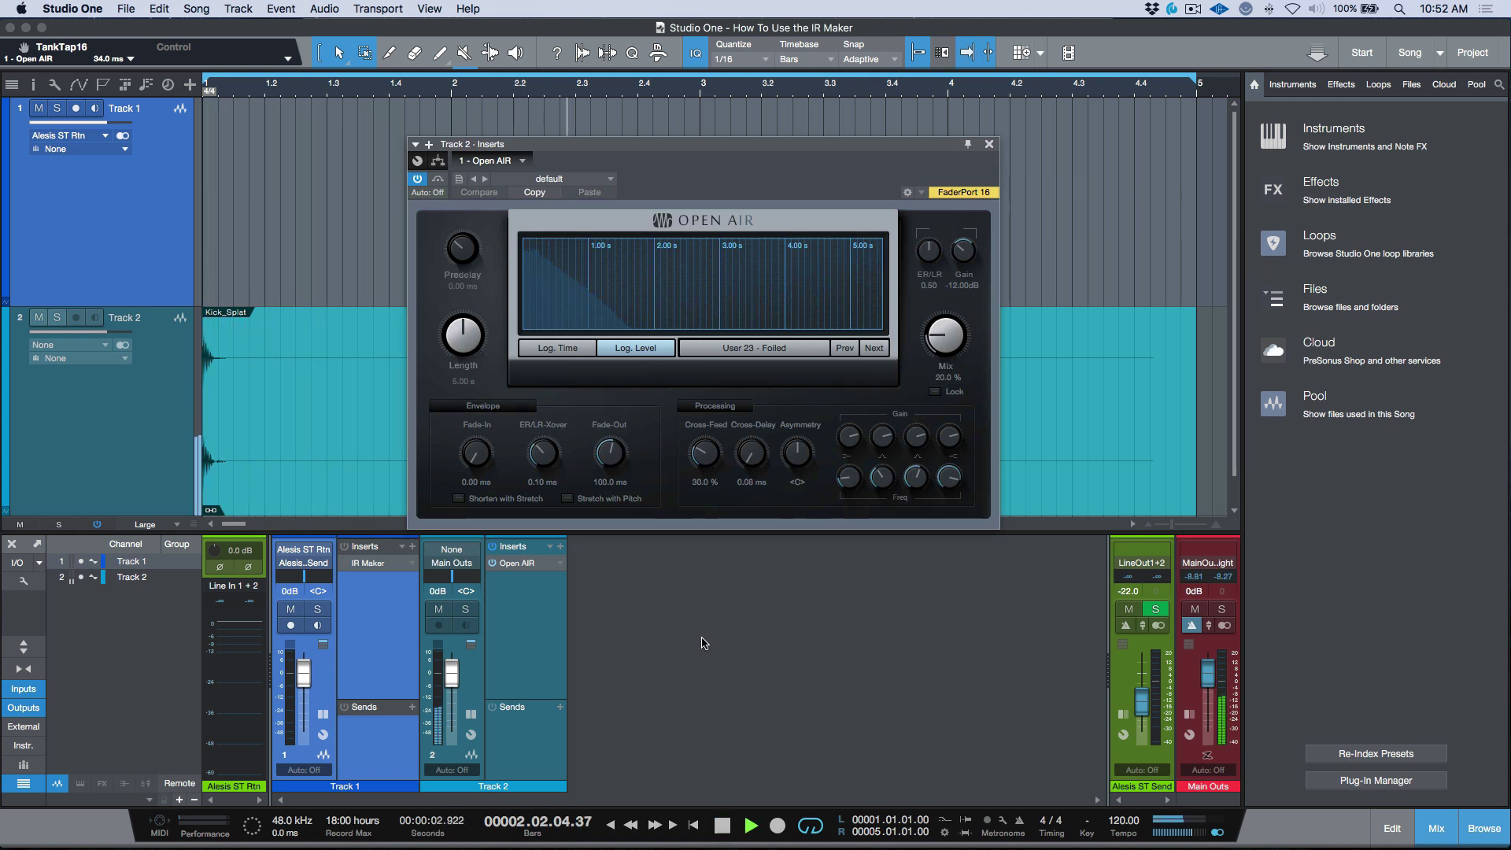
pyautogui.press('space')
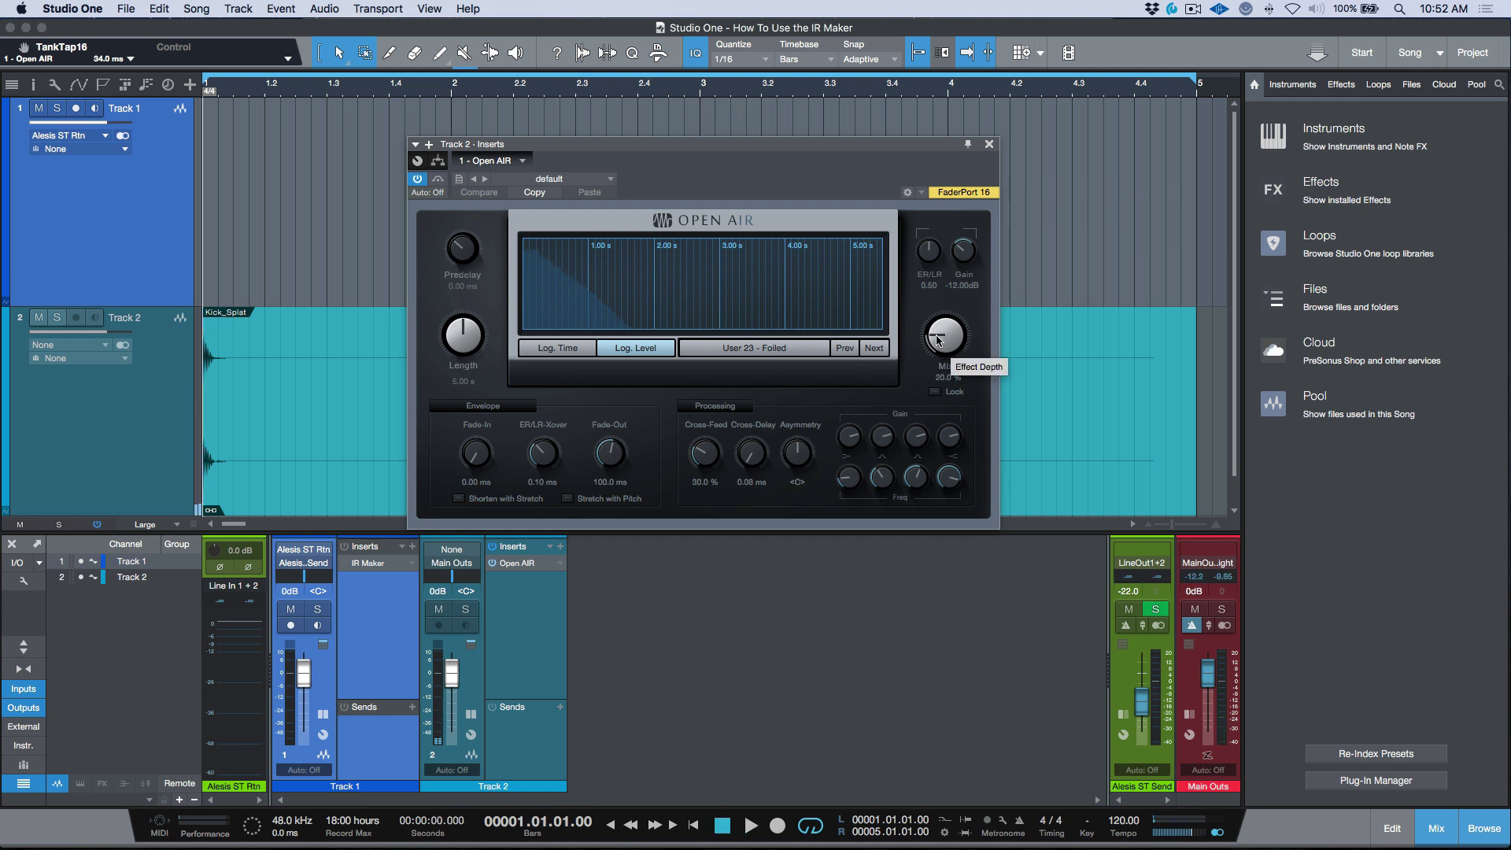
# Step: Raise Open AIR's mix to about 50 % and play the kick loop through the reverb
pyautogui.moveTo(937, 340); pyautogui.dragTo(954, 652)
pyautogui.press('space')
pyautogui.moveTo(946, 340); pyautogui.dragTo(954, 271)
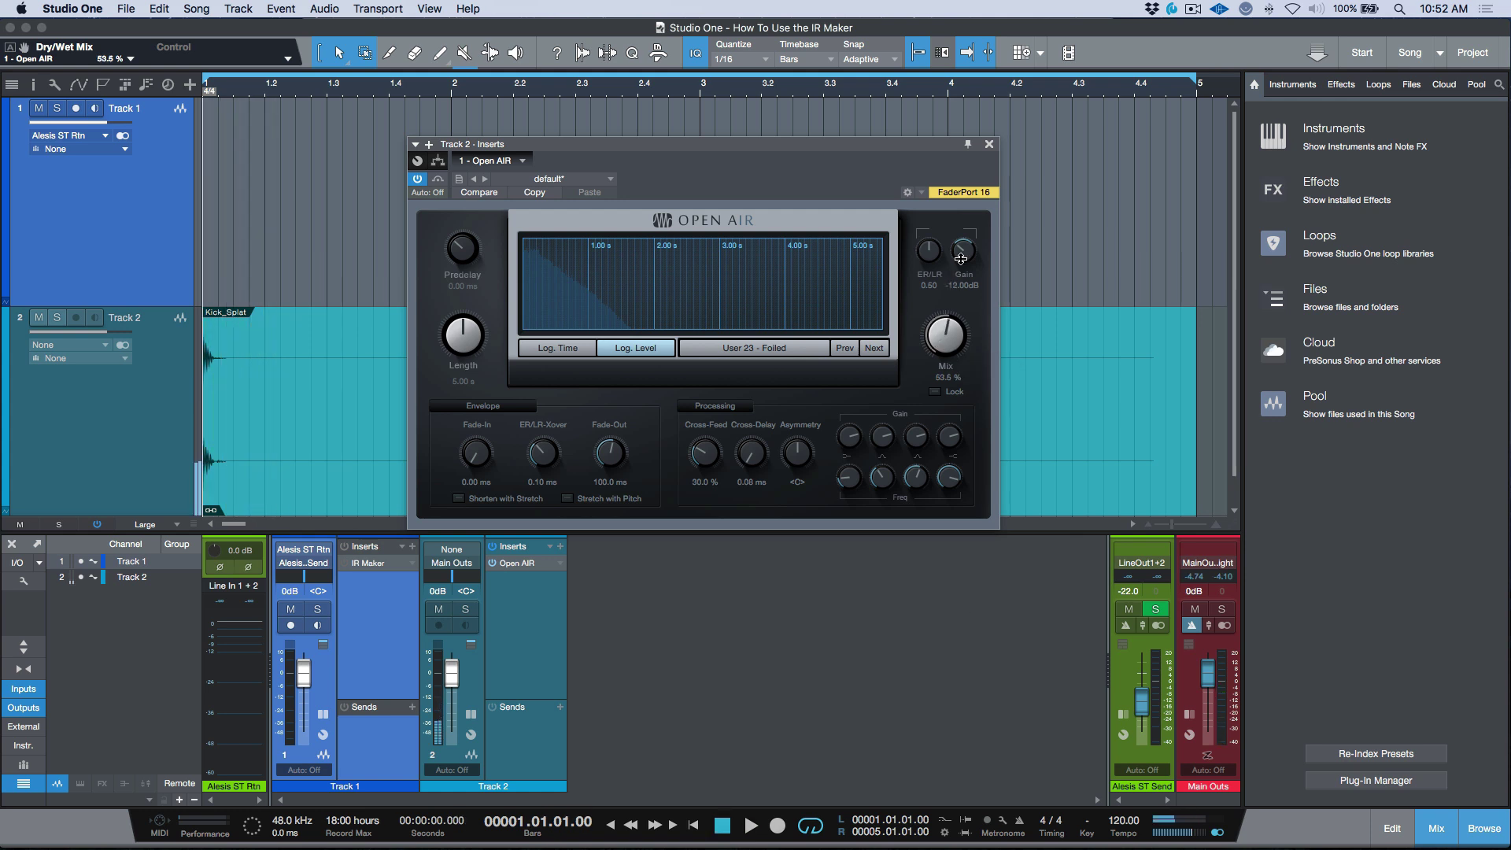
pyautogui.press('space')
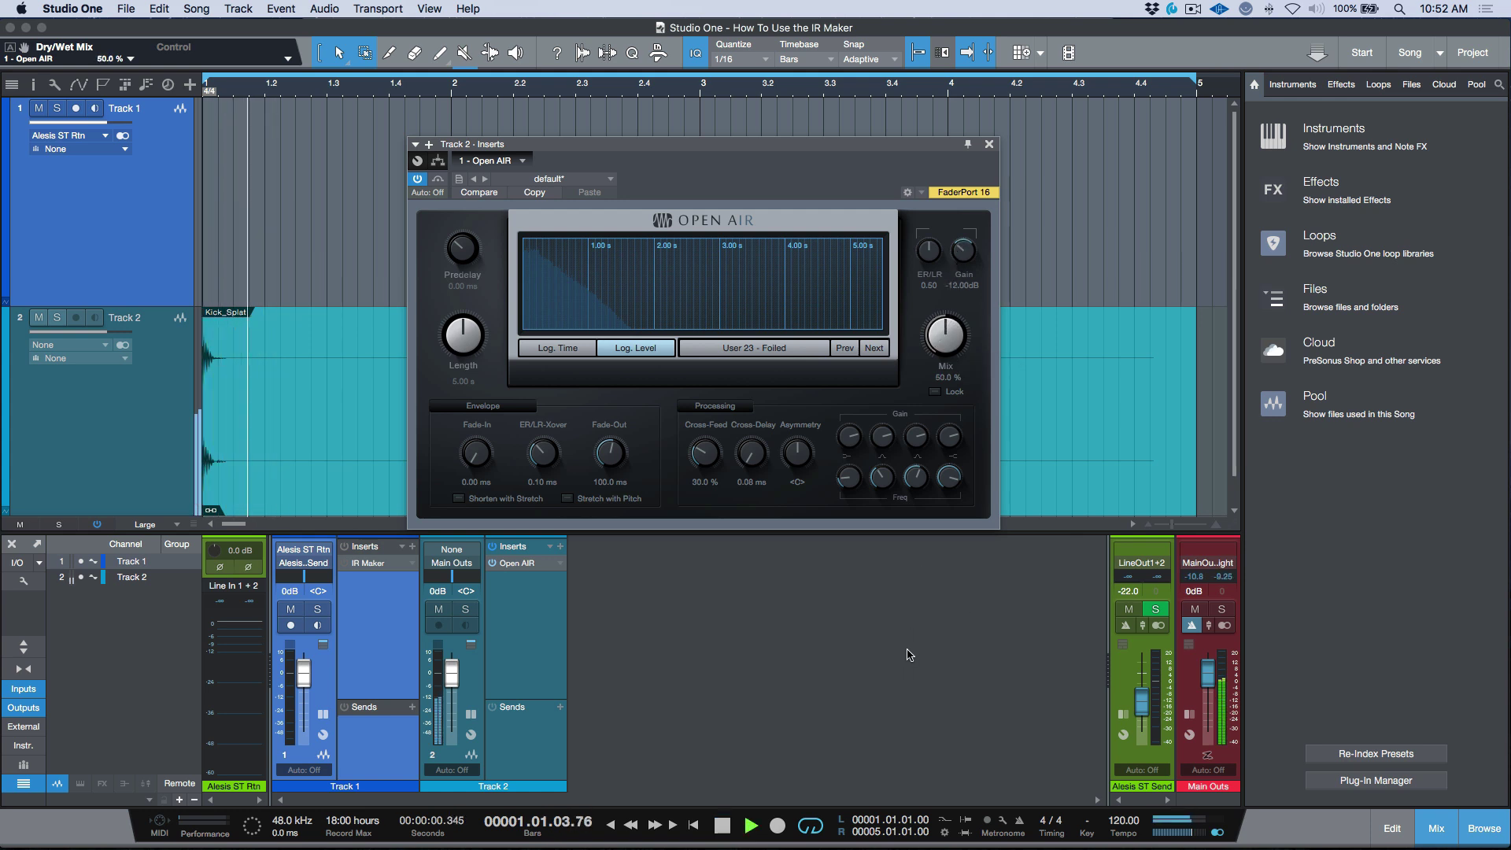
pyautogui.press('space')
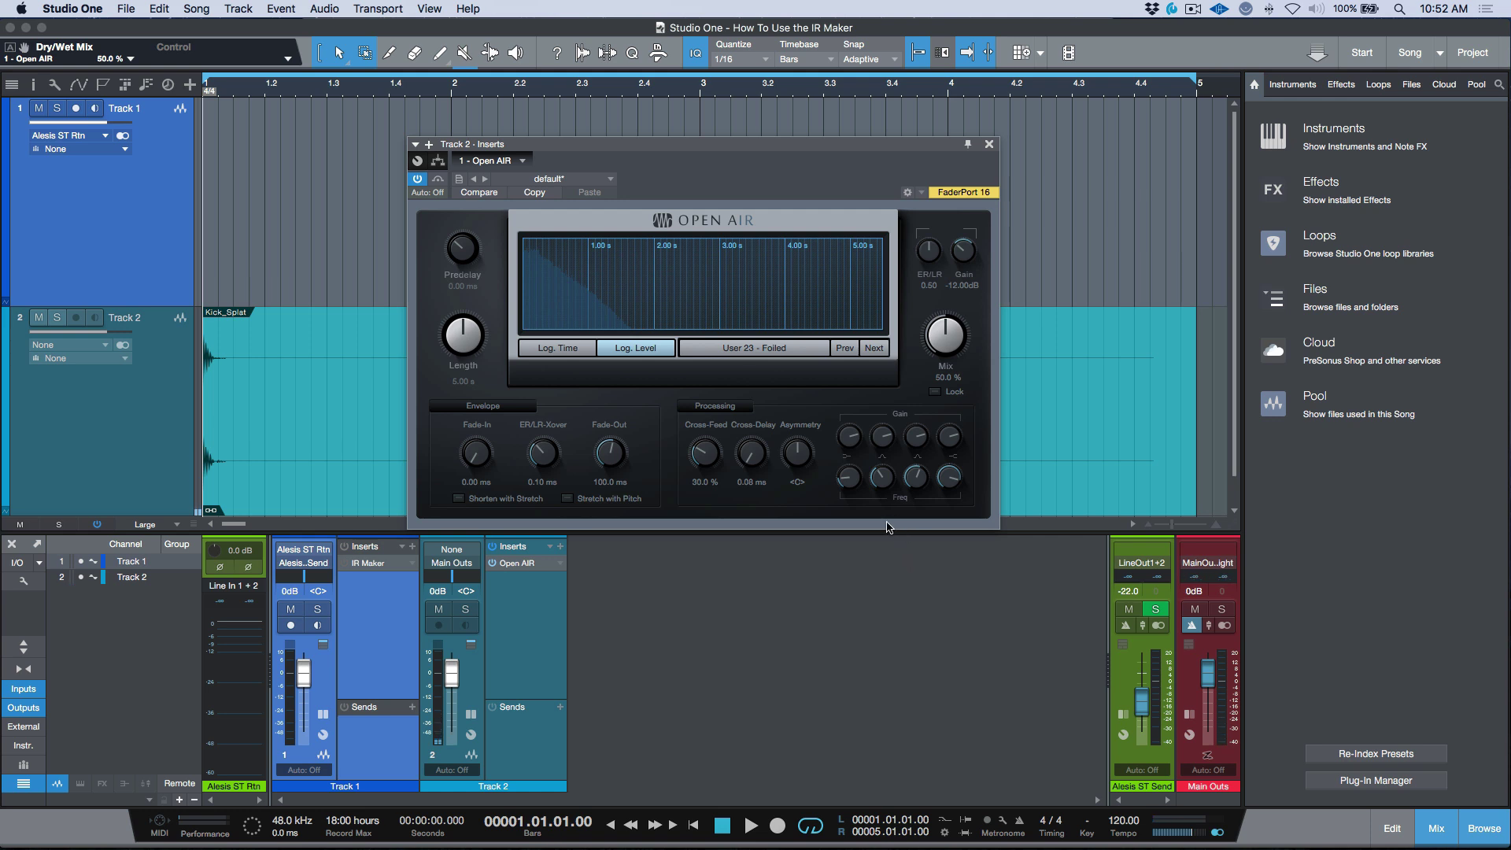
# Step: Set Open AIR's mix to 20 % and its gain to about -12 dB
pyautogui.moveTo(962, 260); pyautogui.dragTo(963, 274)
pyautogui.scroll(-10, 947, 344)
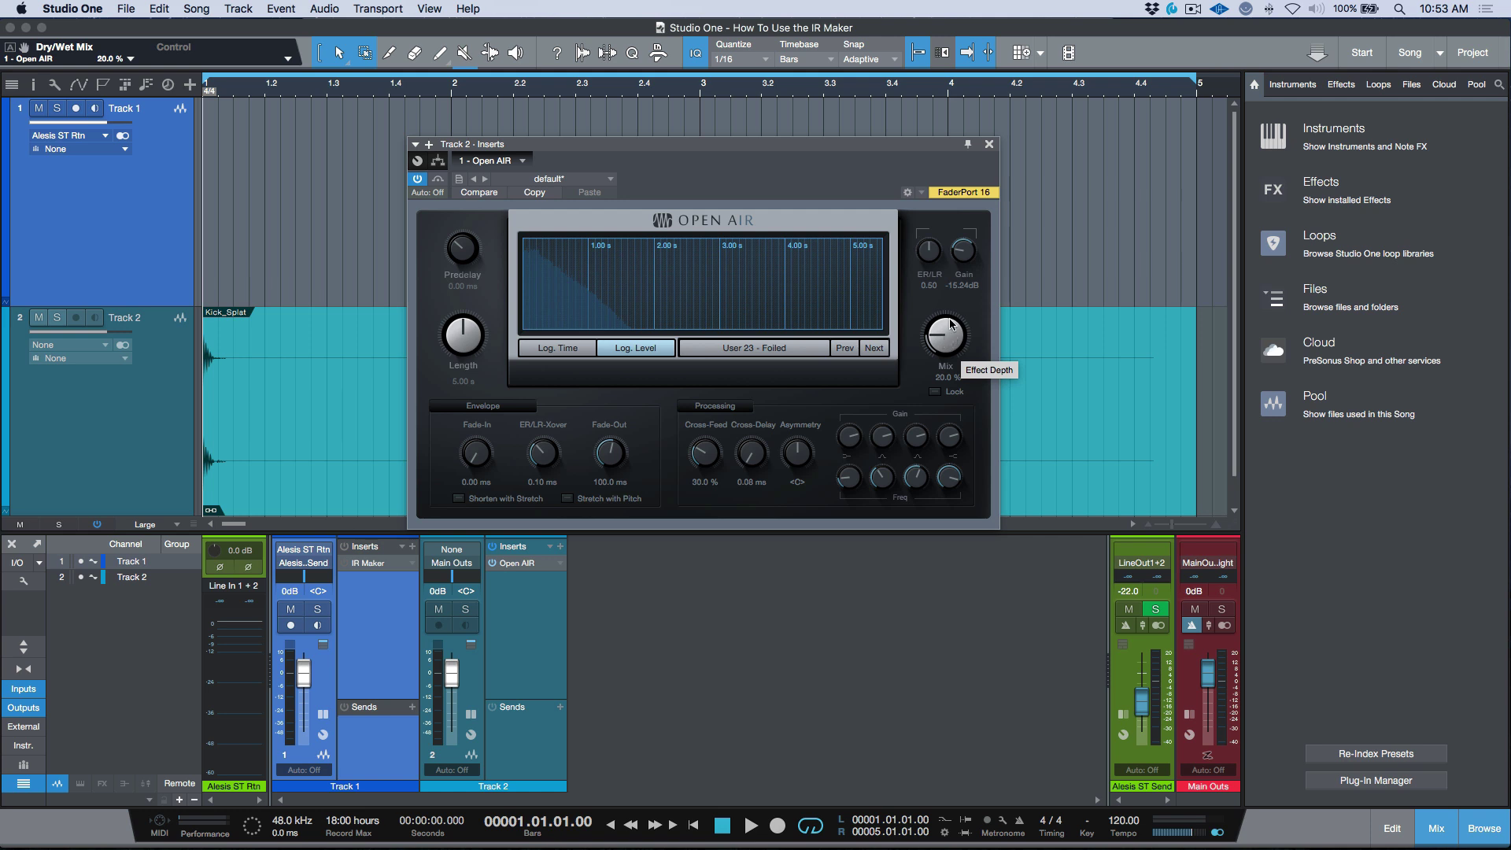
pyautogui.doubleClick(961, 256)
pyautogui.moveTo(963, 253)
pyautogui.mouseDown()
pyautogui.moveTo(961, 299)
pyautogui.moveTo(961, 255)
pyautogui.mouseUp()
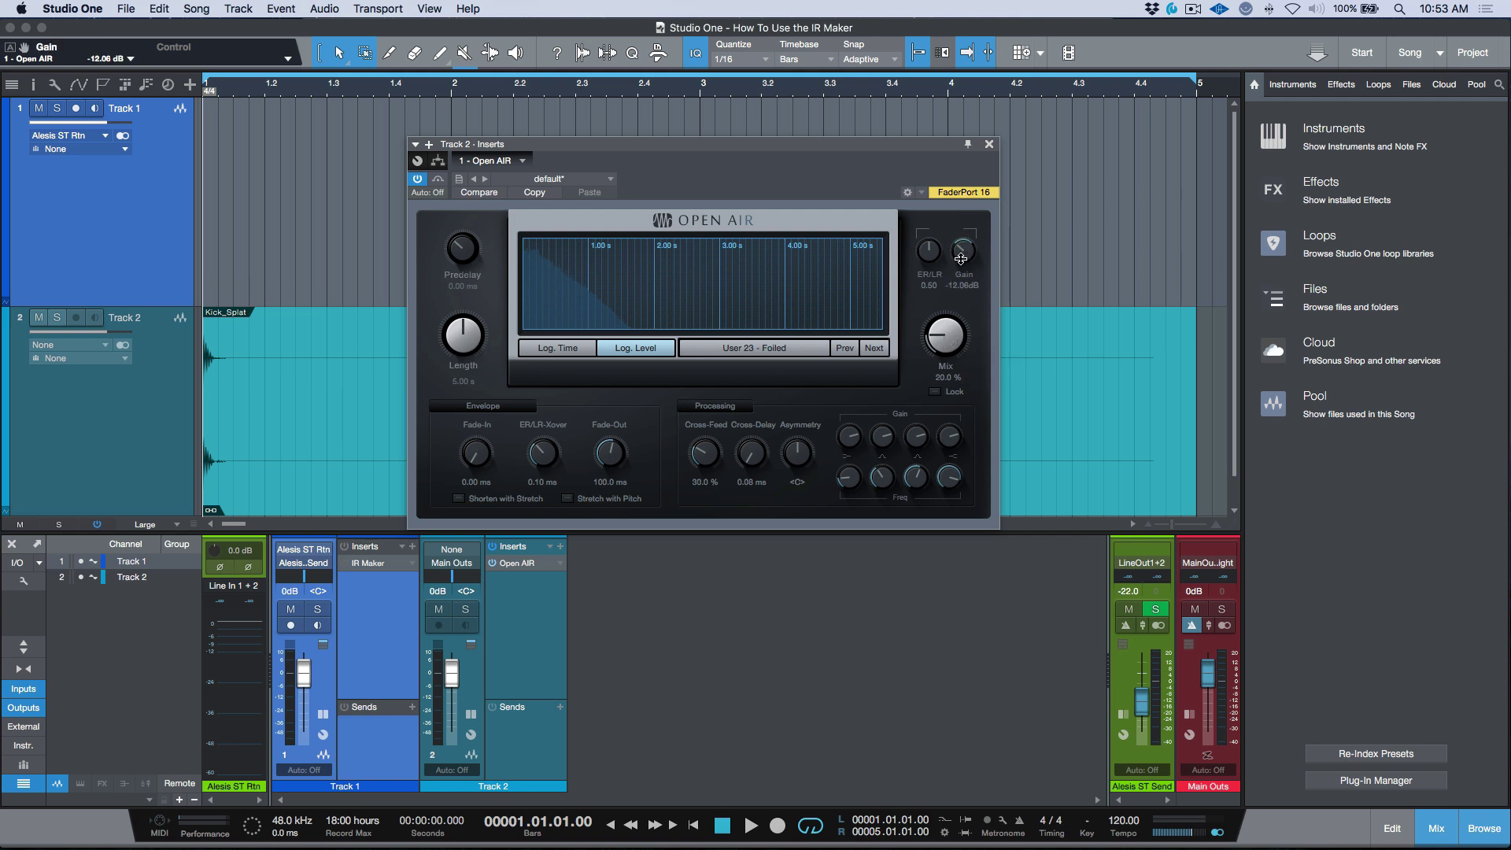
# Step: Set Open AIR's gain to -18 dB and play the kick loop to check the reverb level
pyautogui.click(797, 663)
pyautogui.press('space')
pyautogui.press('space')
pyautogui.moveTo(961, 265); pyautogui.dragTo(962, 277)
pyautogui.click(111, 58)
pyautogui.write('-18')
pyautogui.press('Return')
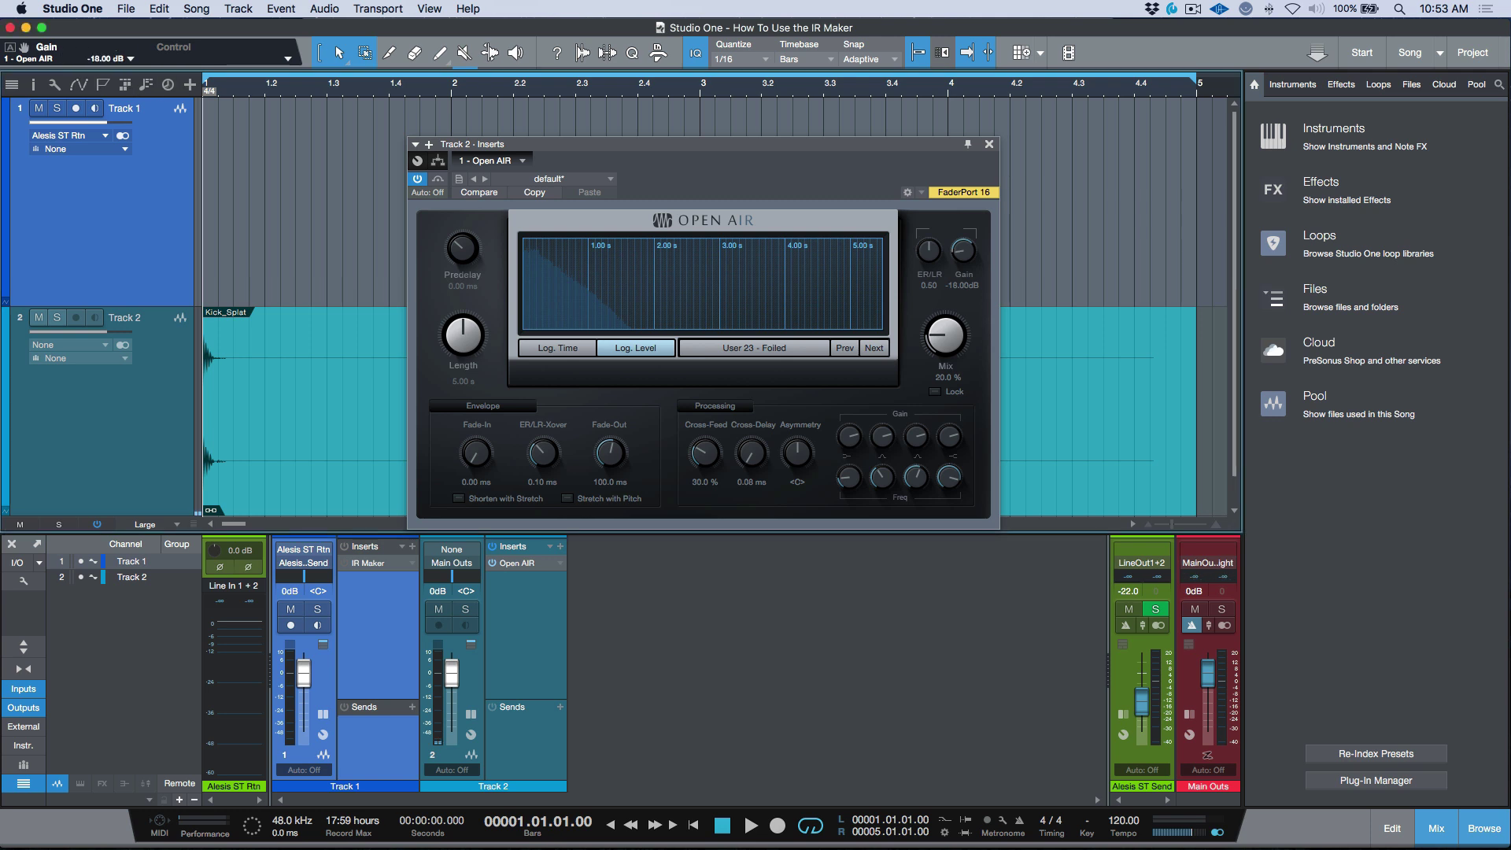
pyautogui.click(682, 163)
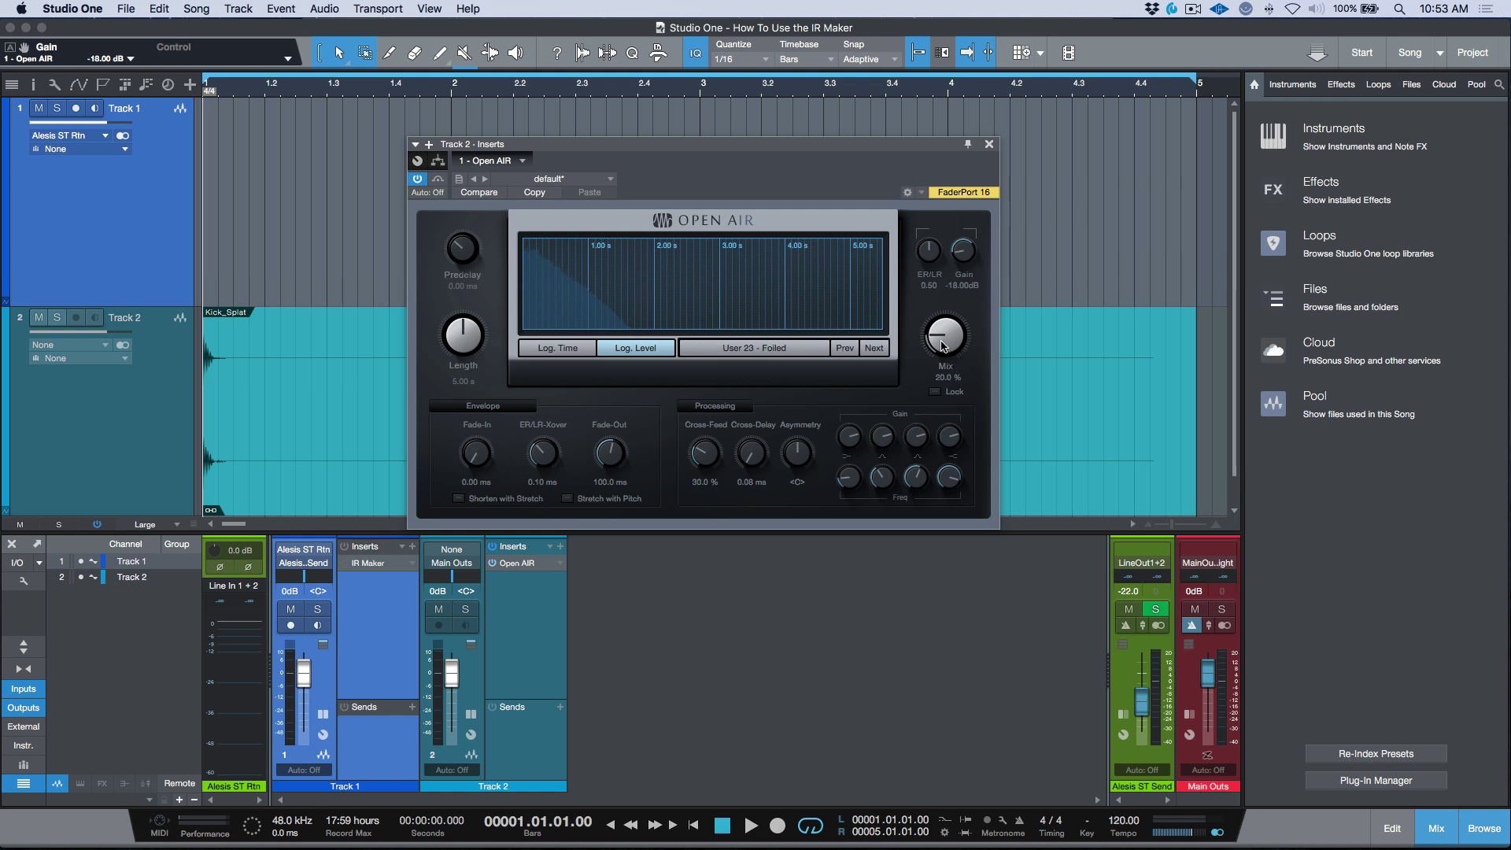
pyautogui.press('space')
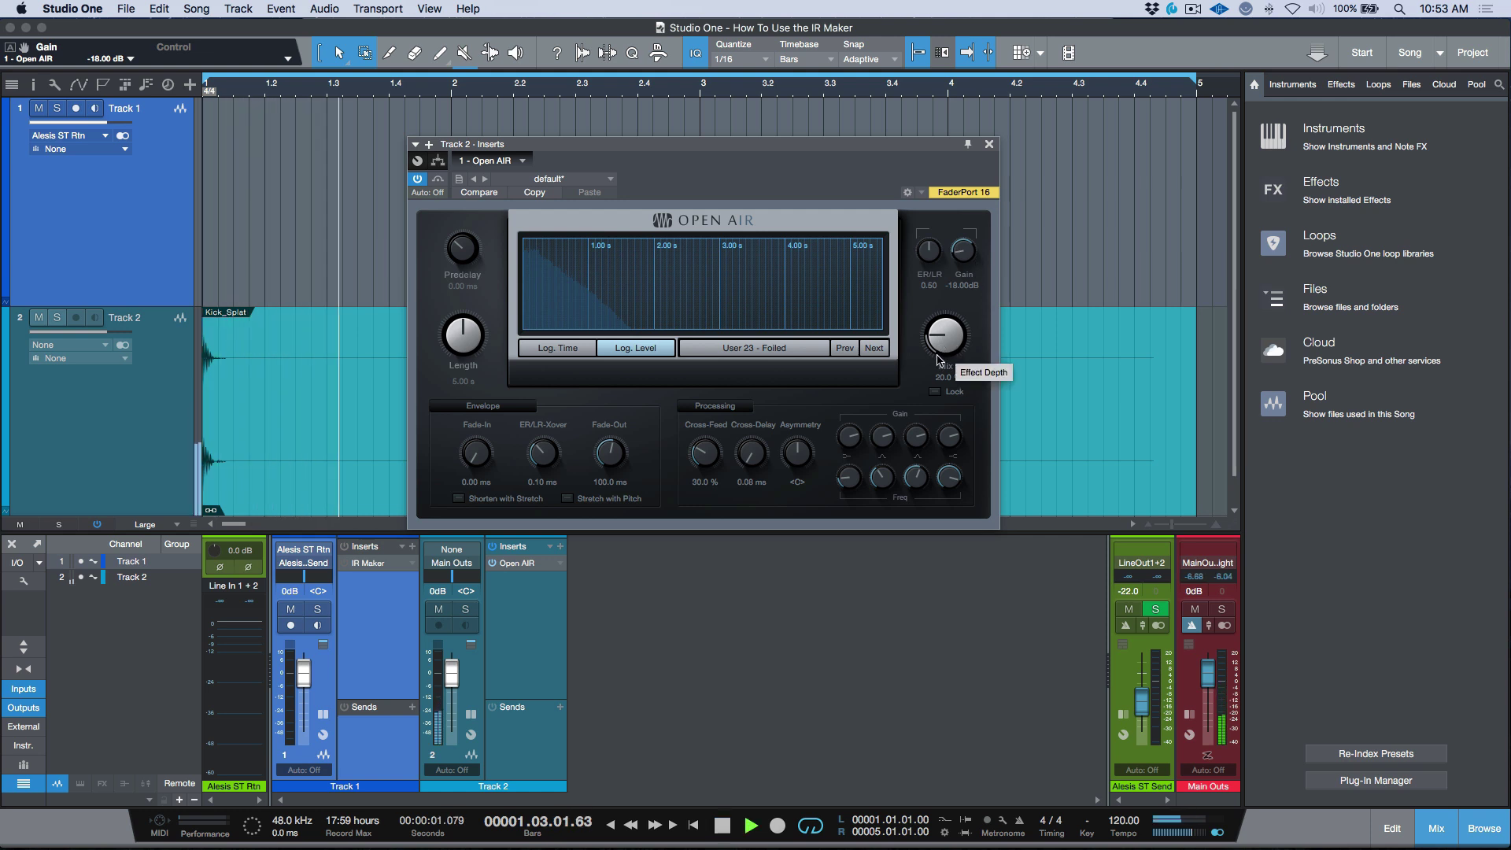
pyautogui.press('space')
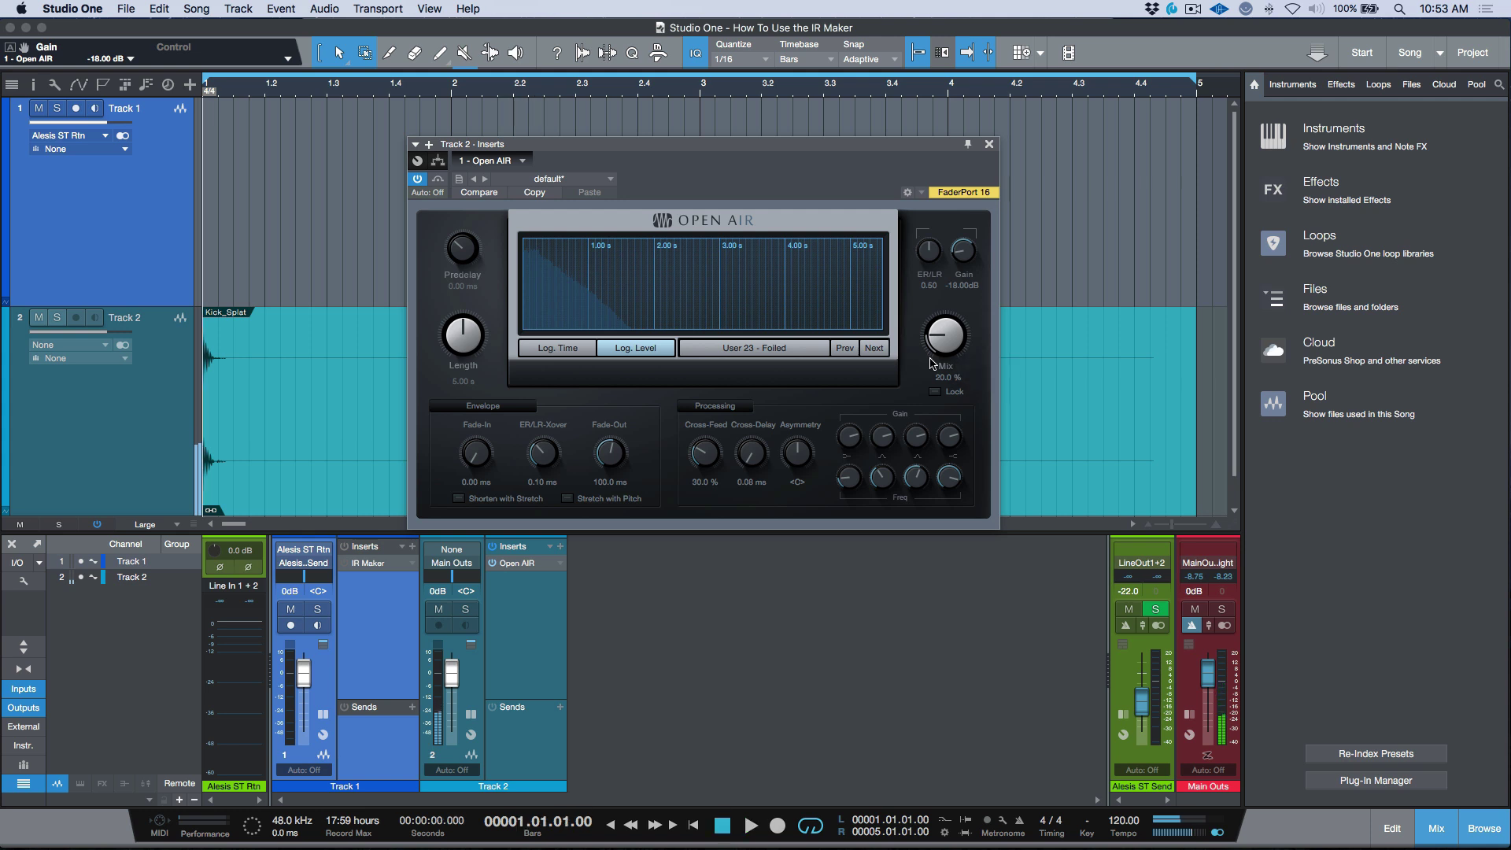
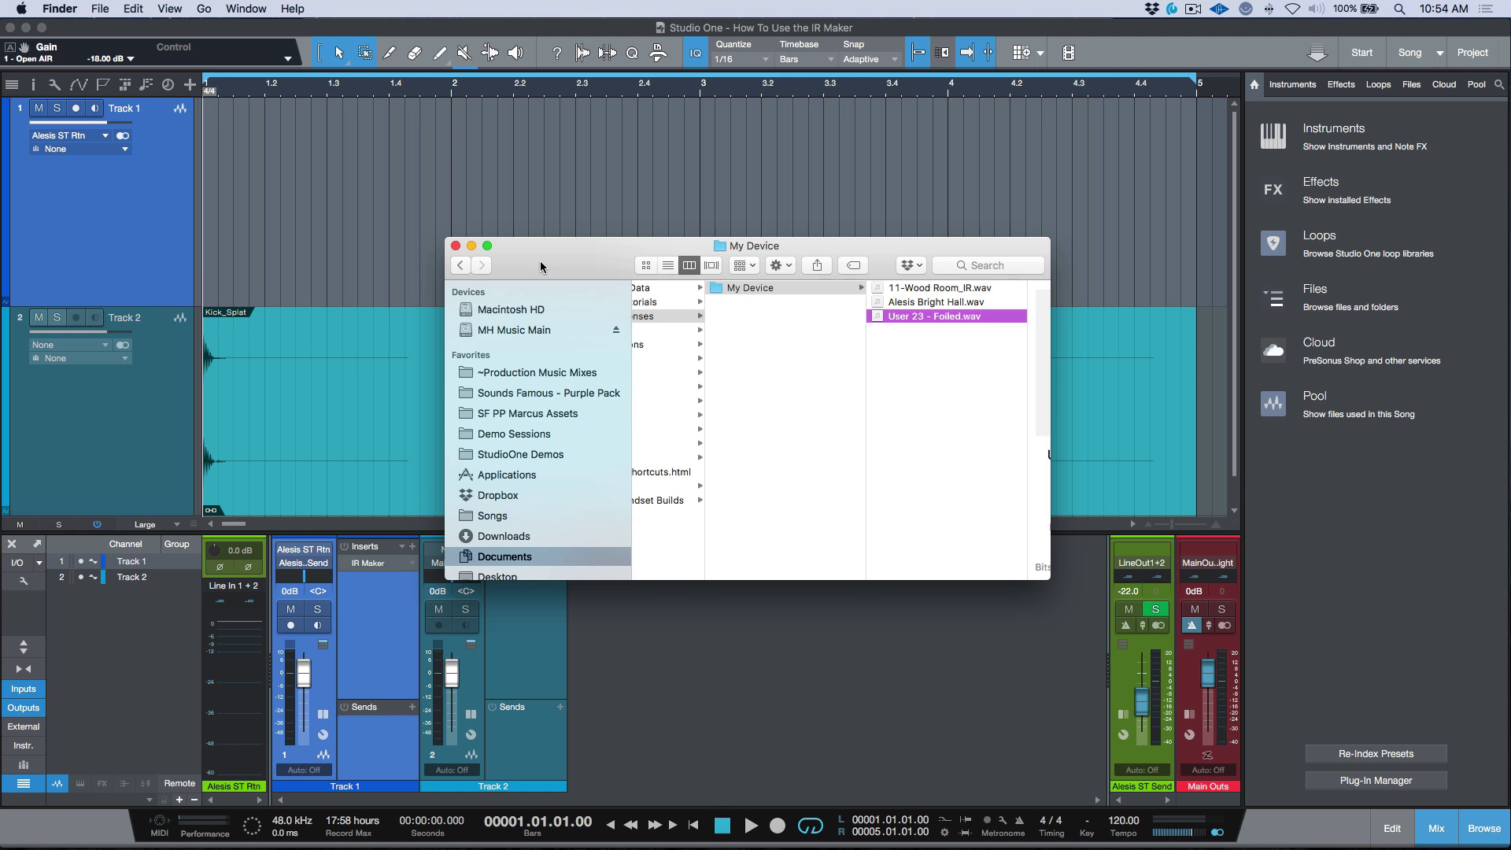
# Step: Start storing Open AIR's settings as a new preset, consult the MidiVerb 4 program chart in Preview, and name the preset Foiled
pyautogui.press('Return')
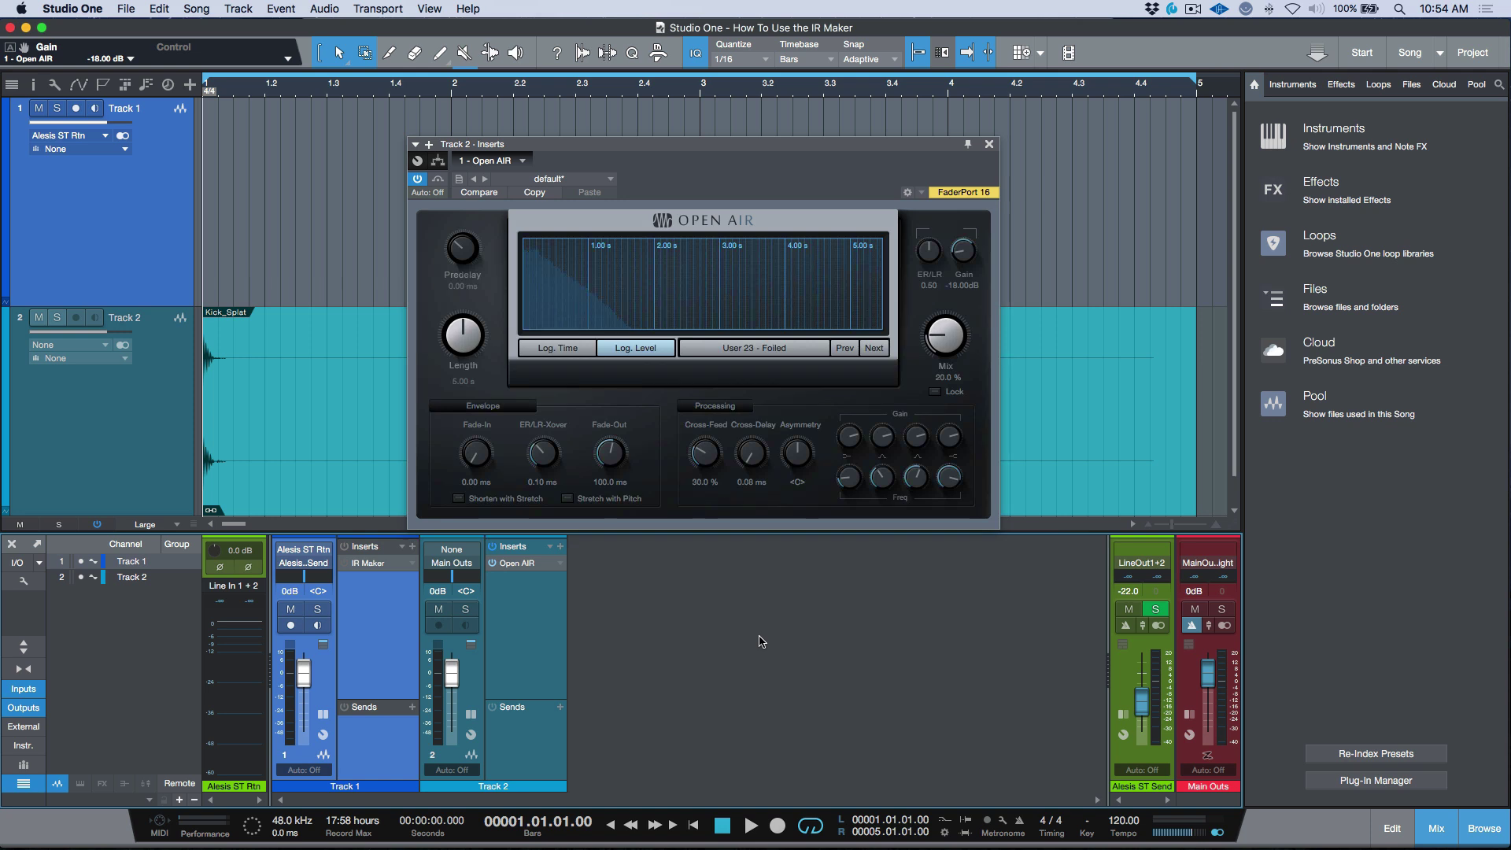
pyautogui.click(744, 177)
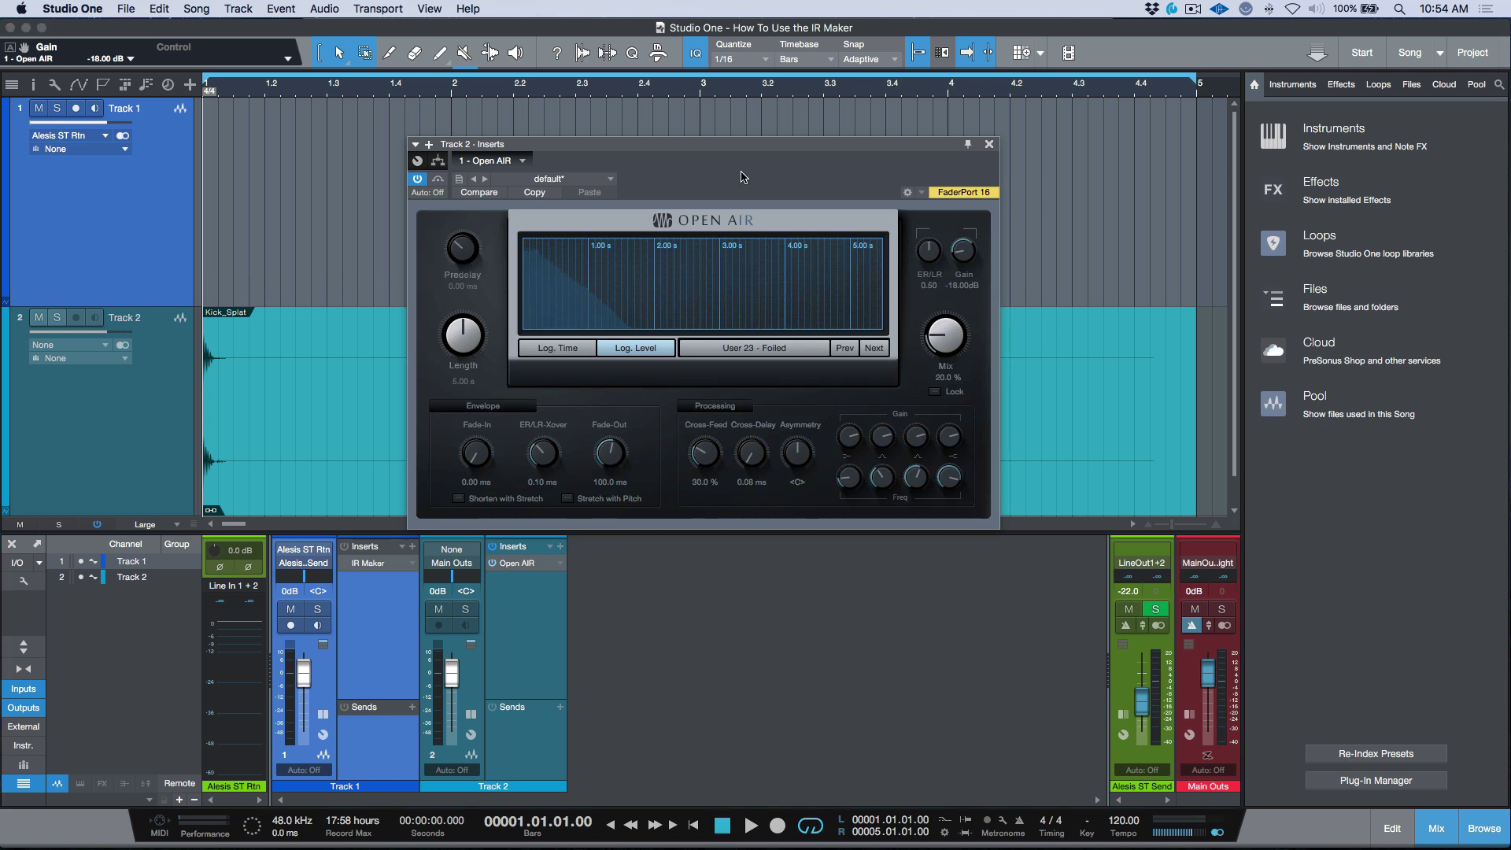
pyautogui.click(459, 179)
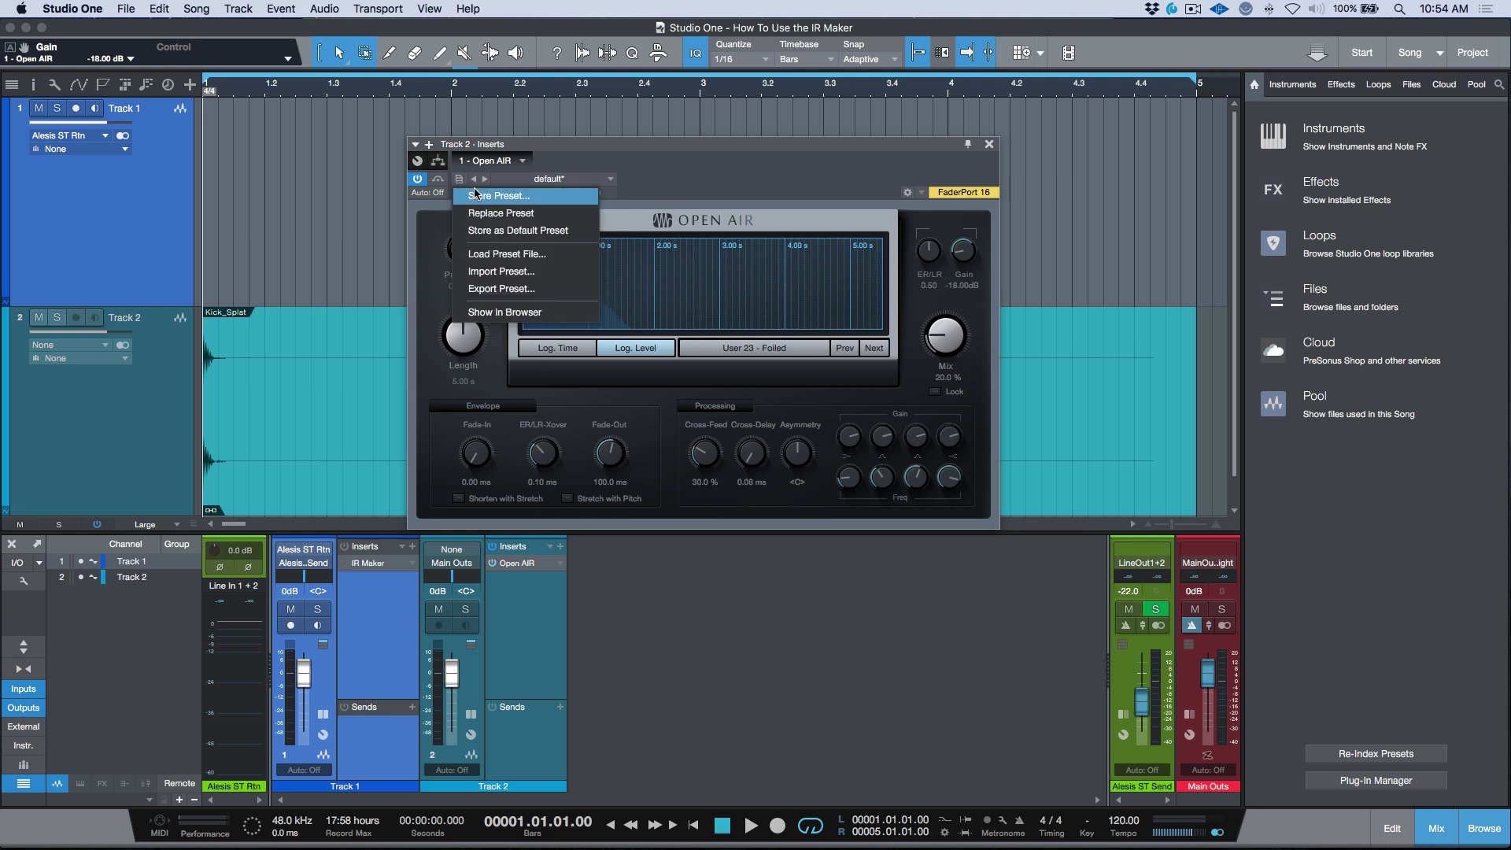
pyautogui.click(476, 196)
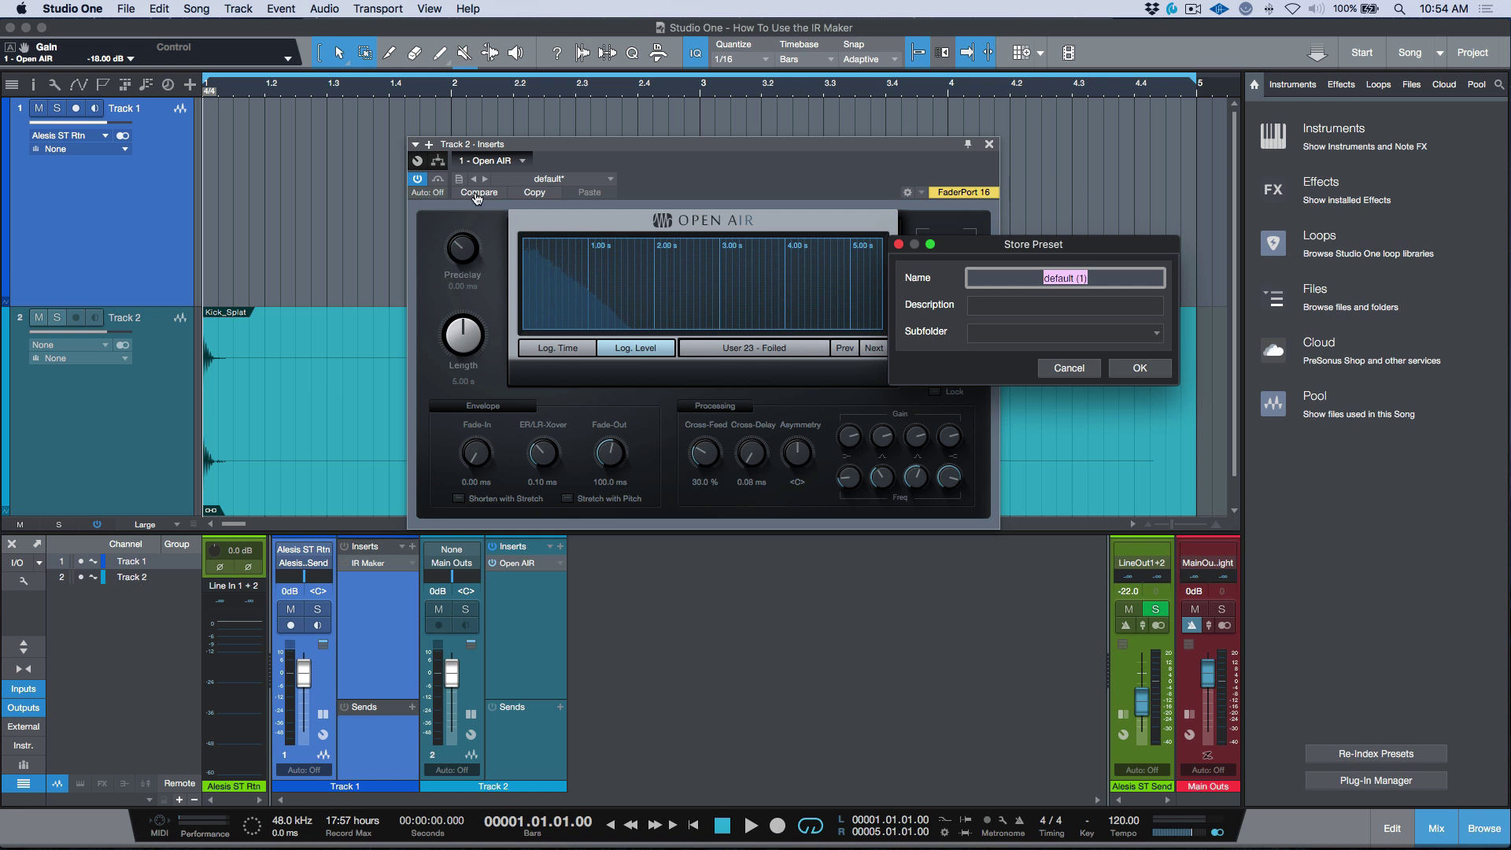
pyautogui.press('super+Tab')
pyautogui.press('super+Tab')
pyautogui.press('super+Tab')
pyautogui.press('super+Tab')
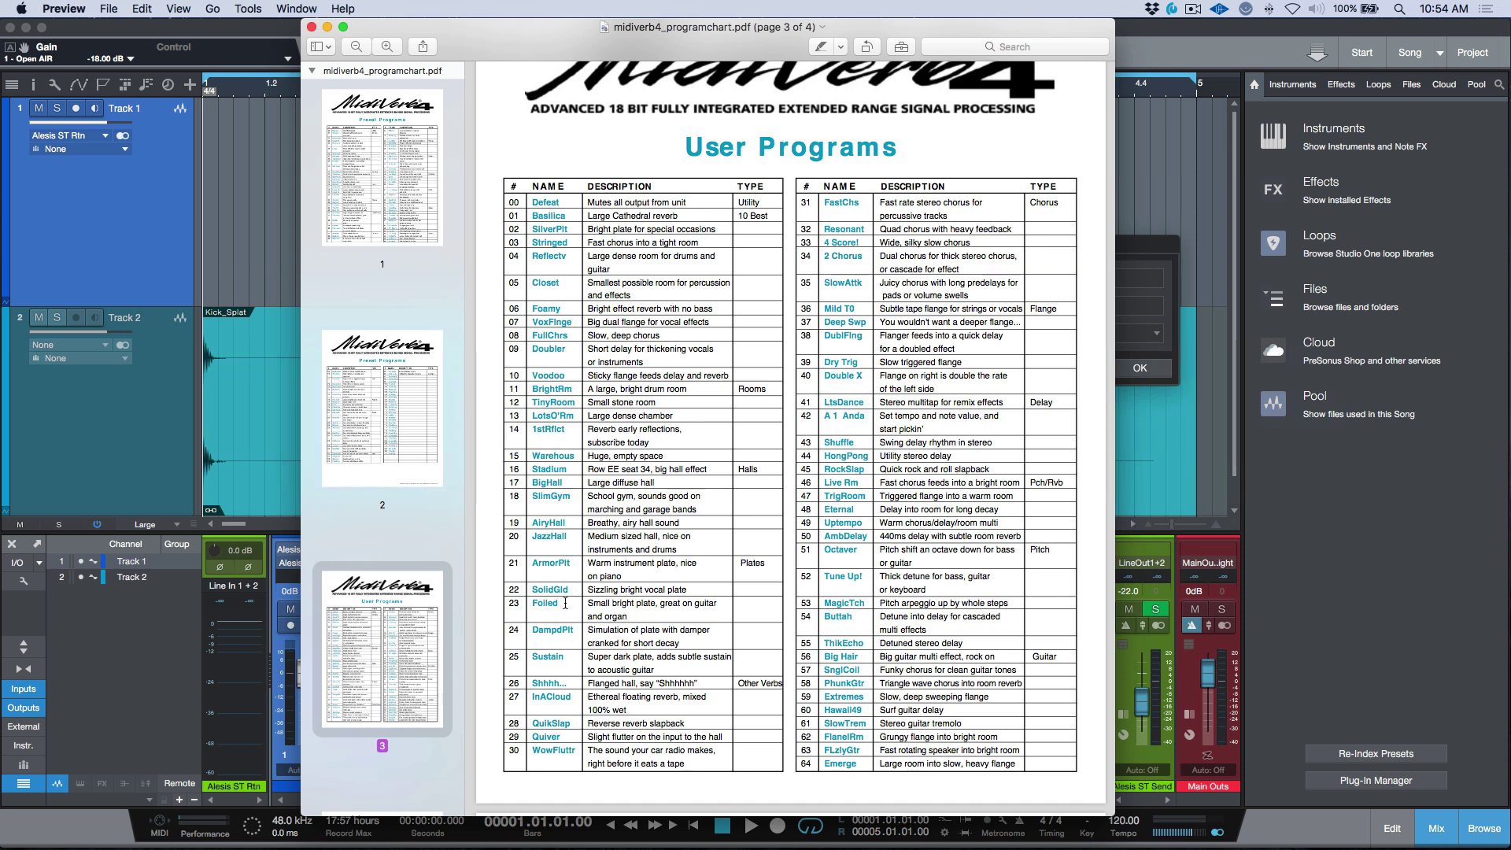
pyautogui.press('super+Tab')
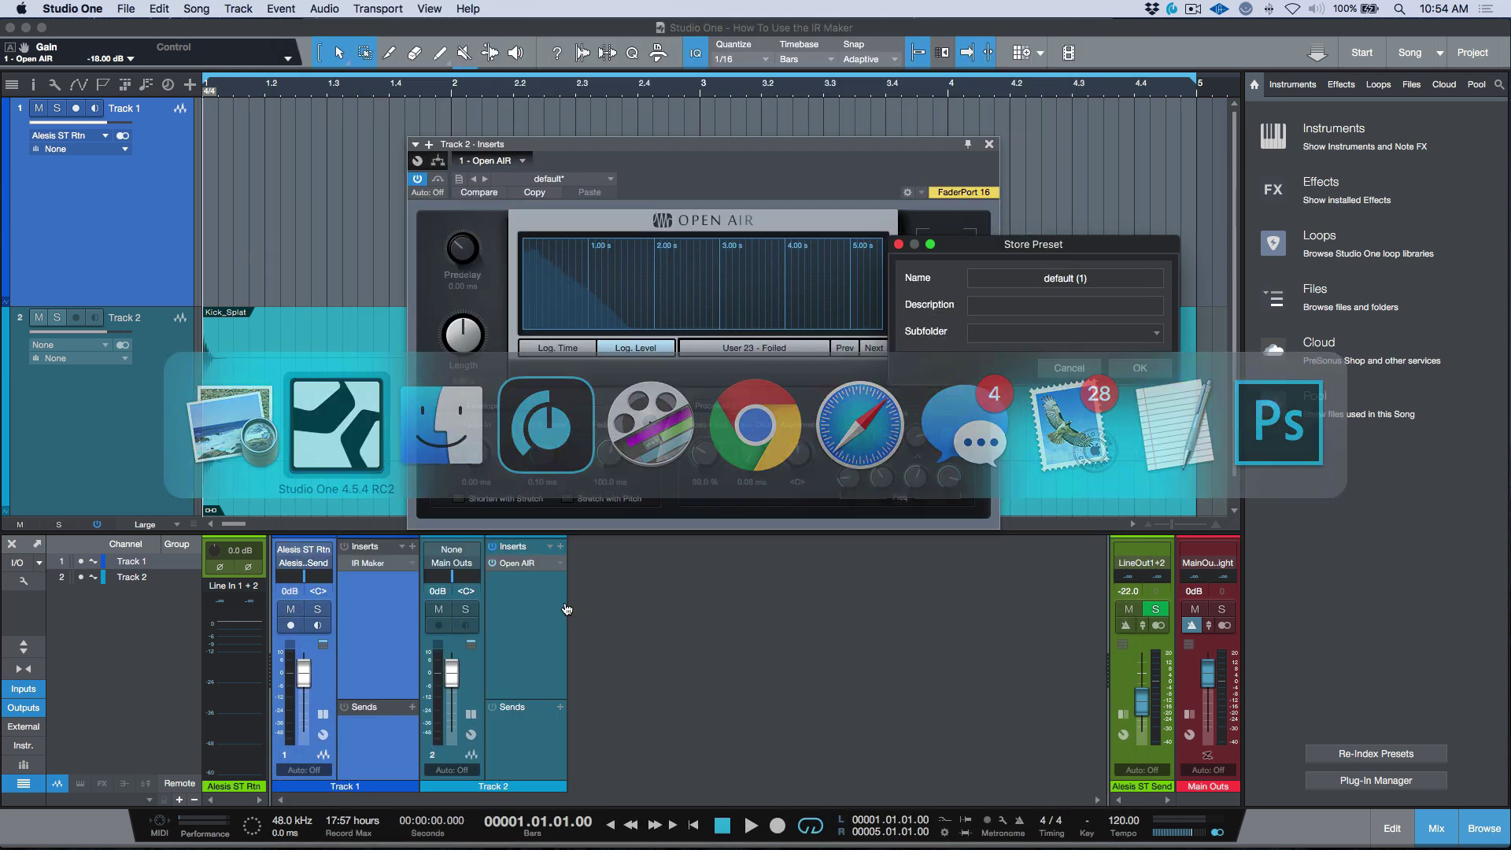
pyautogui.click(1086, 278)
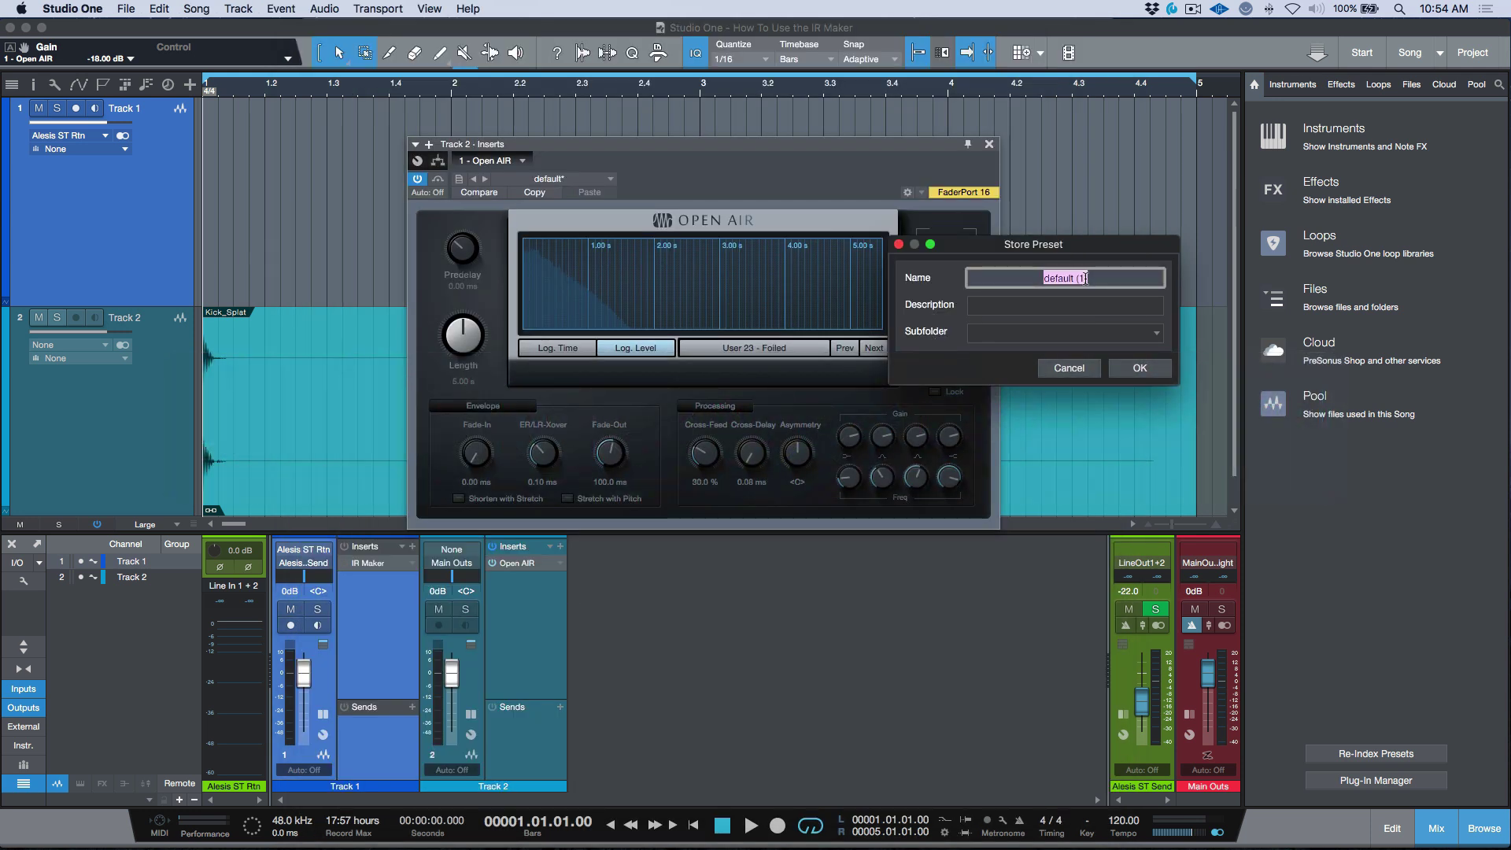
pyautogui.write('Foiled')
# Step: Try to copy the description of program 23 Foiled from the MidiVerb 4 program chart in Preview, and return to Studio One
pyautogui.click(1086, 305)
pyautogui.press('super+Tab')
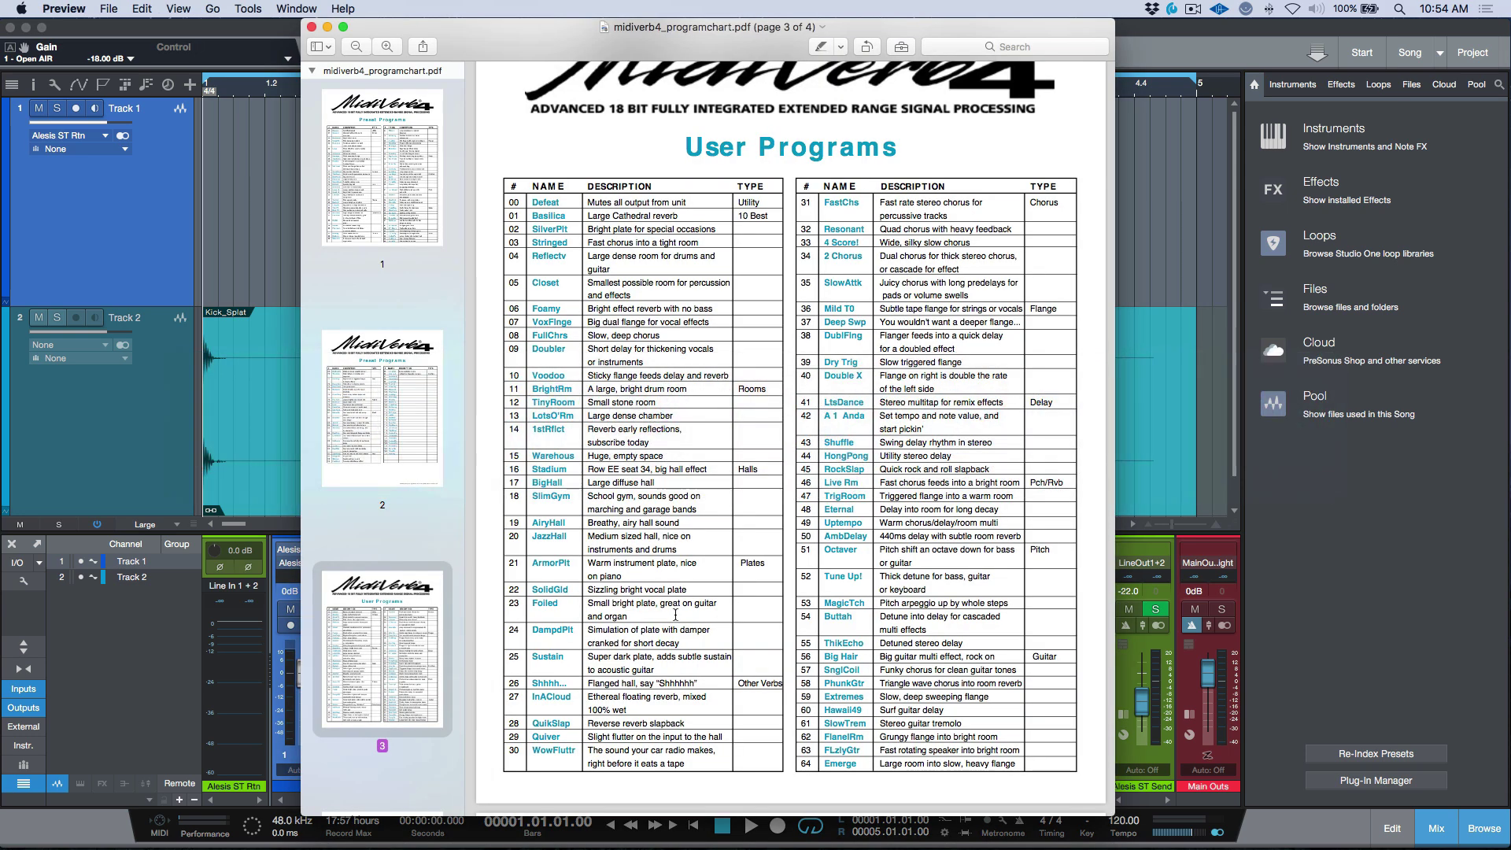
pyautogui.moveTo(675, 614); pyautogui.dragTo(566, 603)
pyautogui.press('super+c')
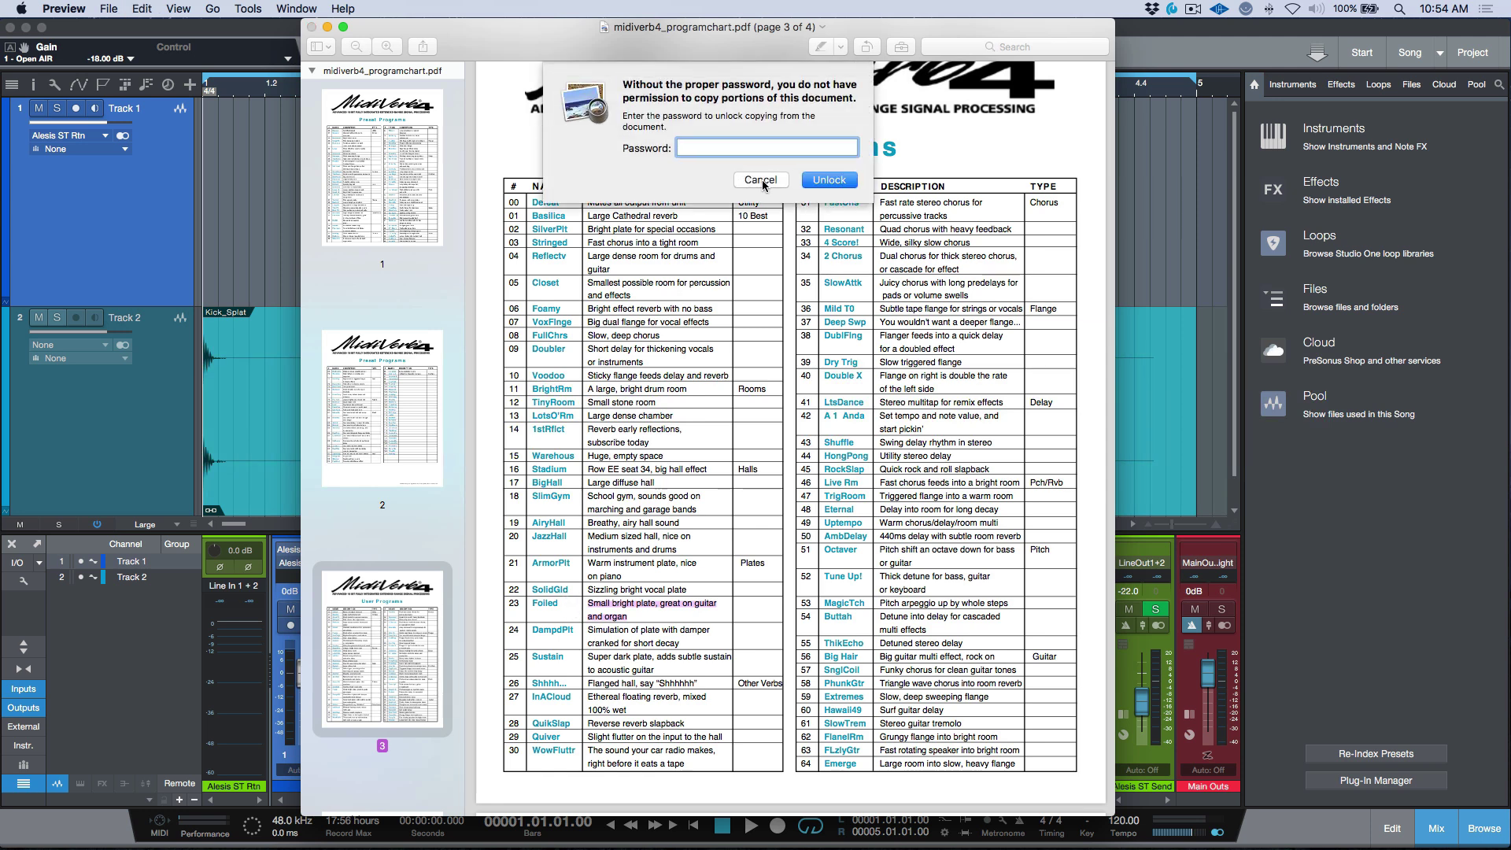
pyautogui.click(760, 180)
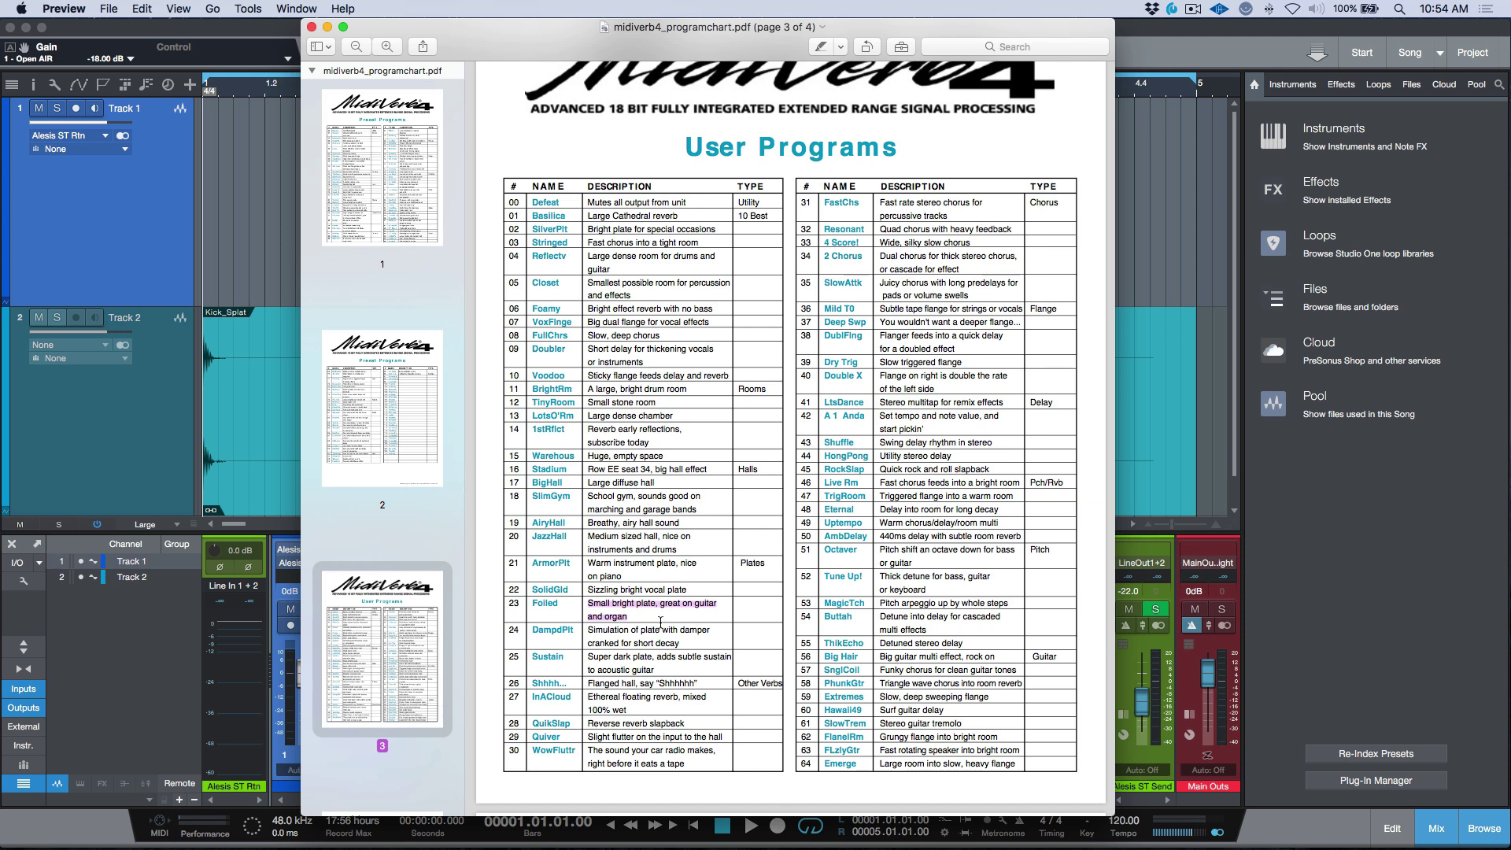
pyautogui.click(236, 27)
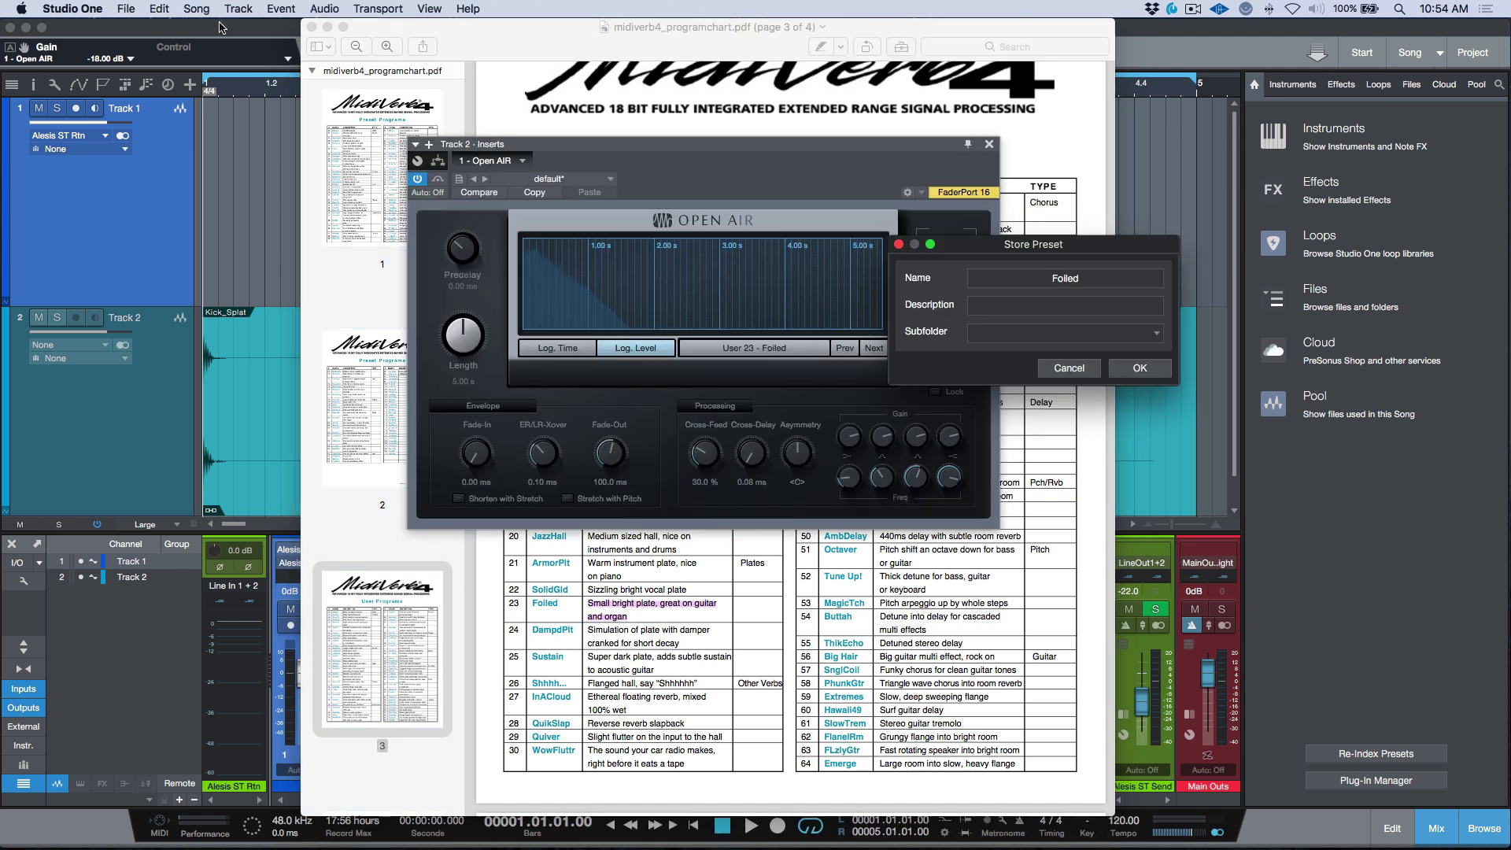
# Step: Enter "Small bright plate, great on gtr and organ" as the preset's description
pyautogui.click(997, 305)
pyautogui.write('Small')
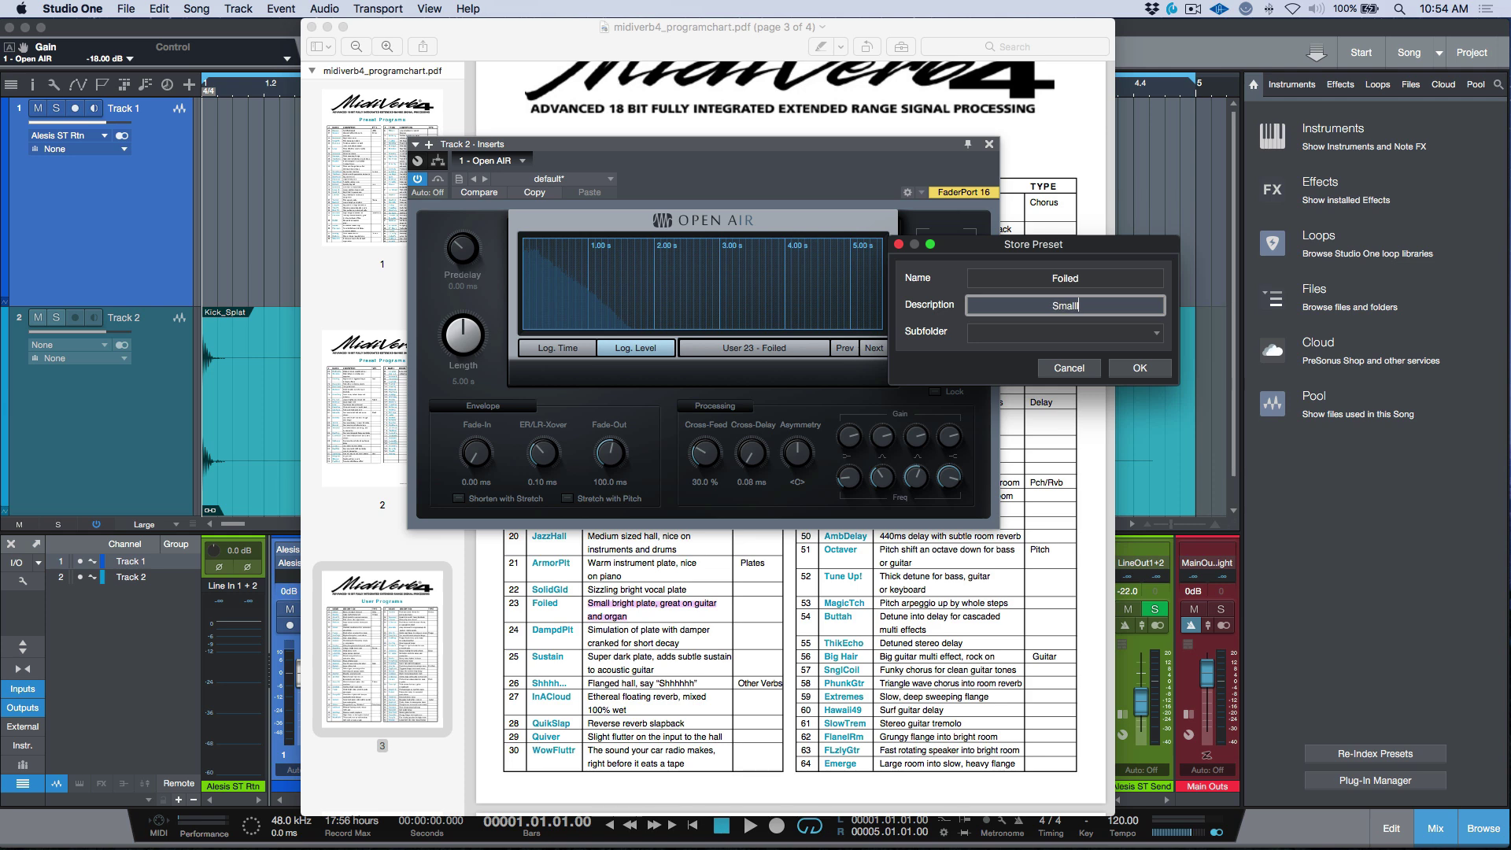
pyautogui.write(' bright plate, great on gtr and organ')
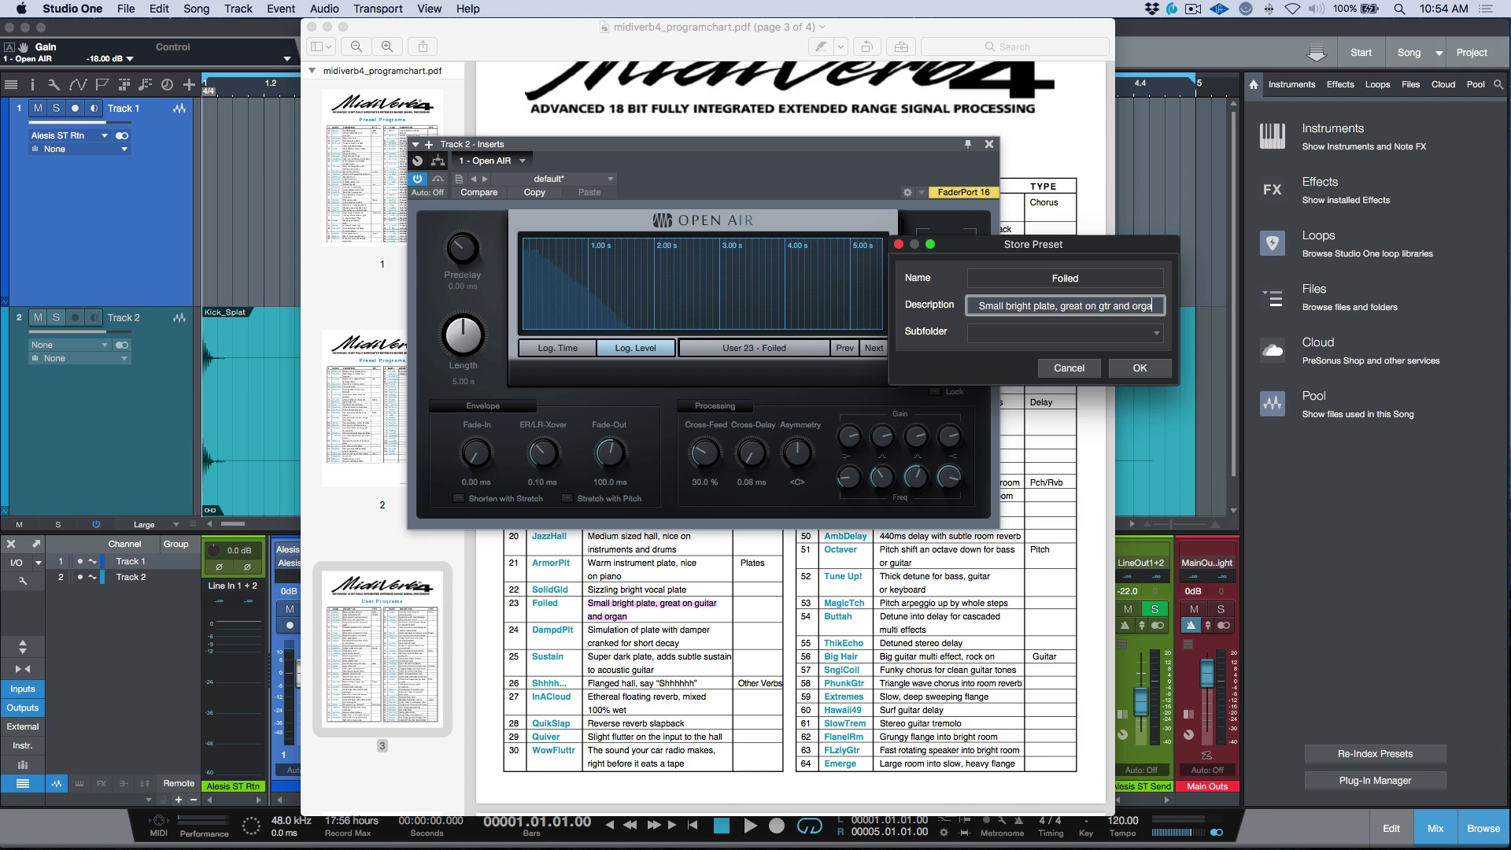
# Step: Choose Alesis MidiVerb4 as the subfolder for the preset
pyautogui.click(1155, 333)
pyautogui.scroll(-5, 1123, 438)
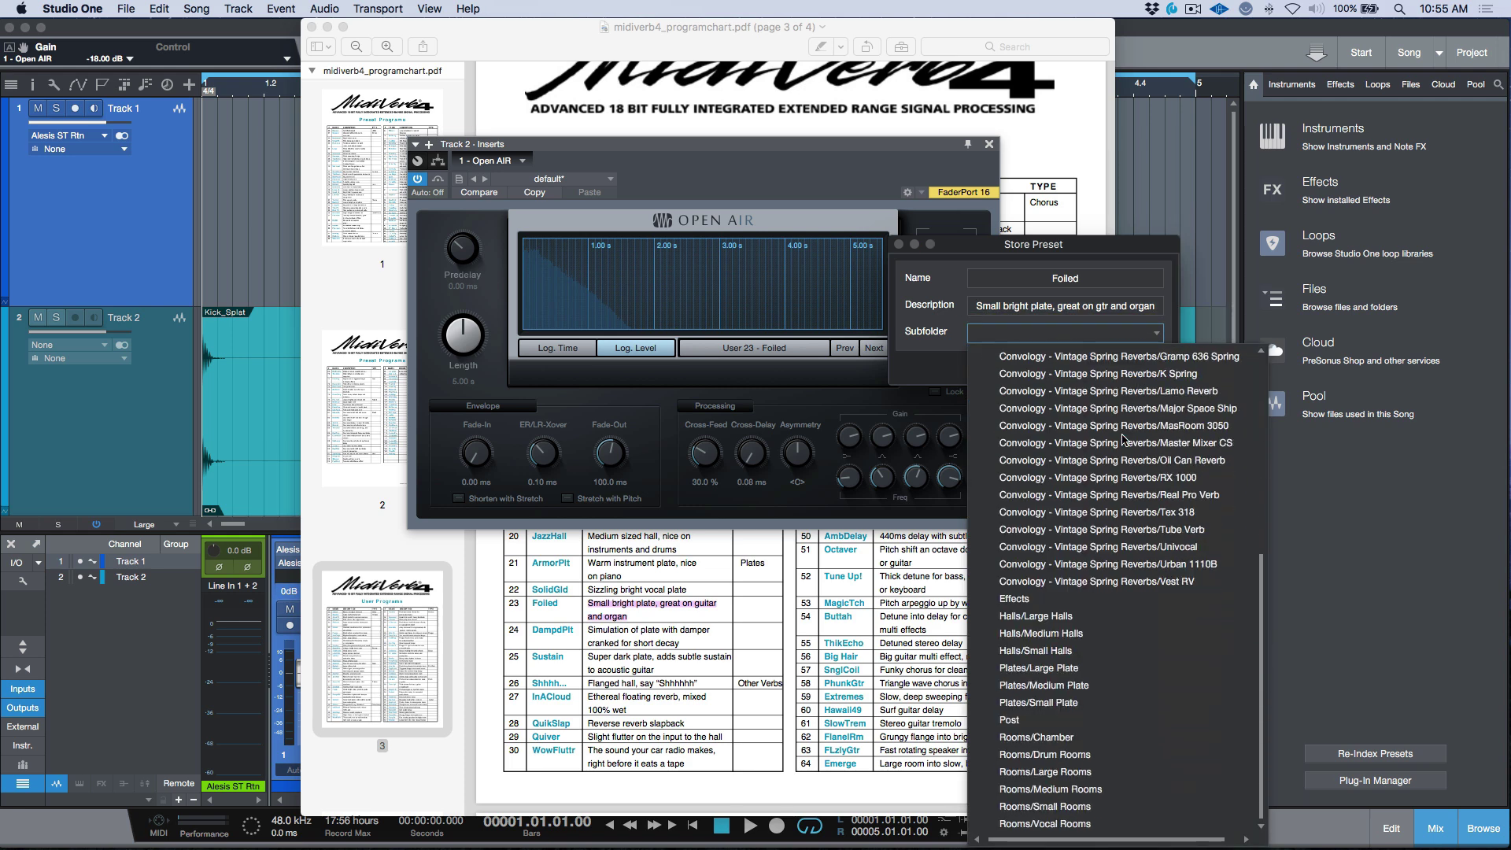
pyautogui.click(1078, 600)
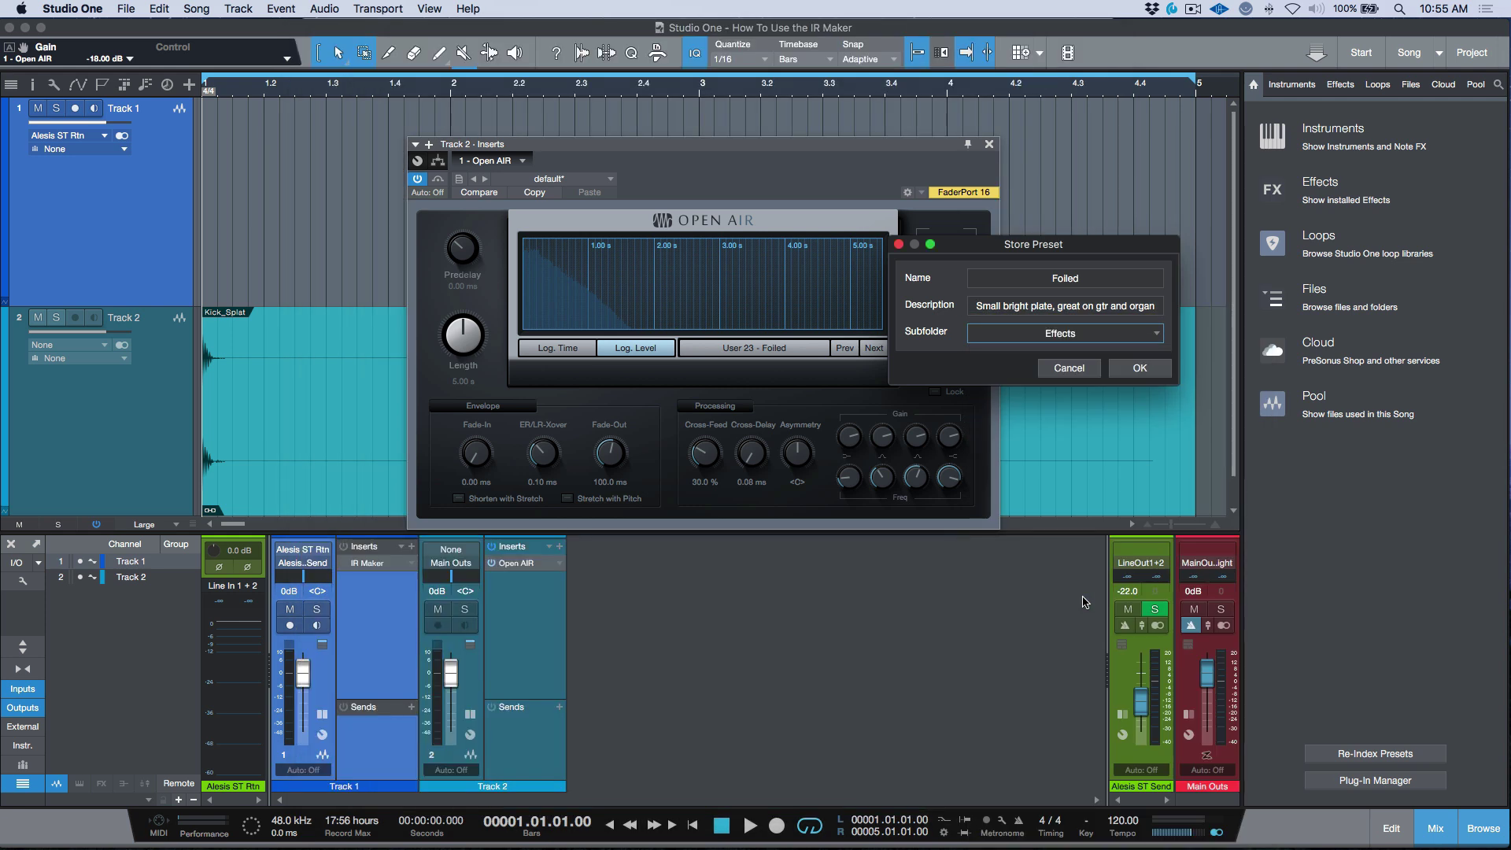
pyautogui.click(1158, 332)
pyautogui.scroll(3, 1103, 425)
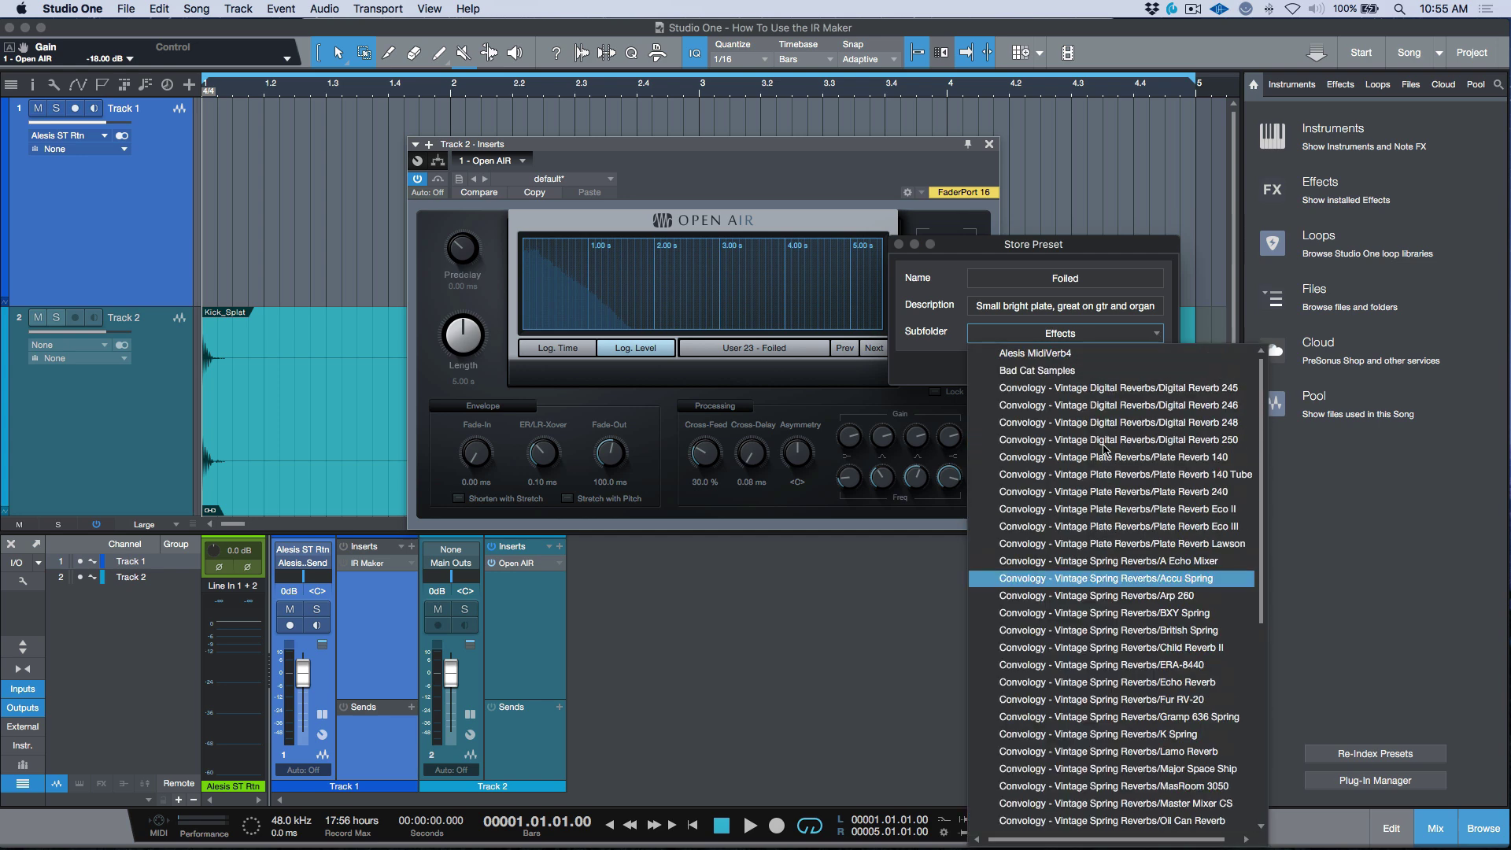
pyautogui.click(1067, 352)
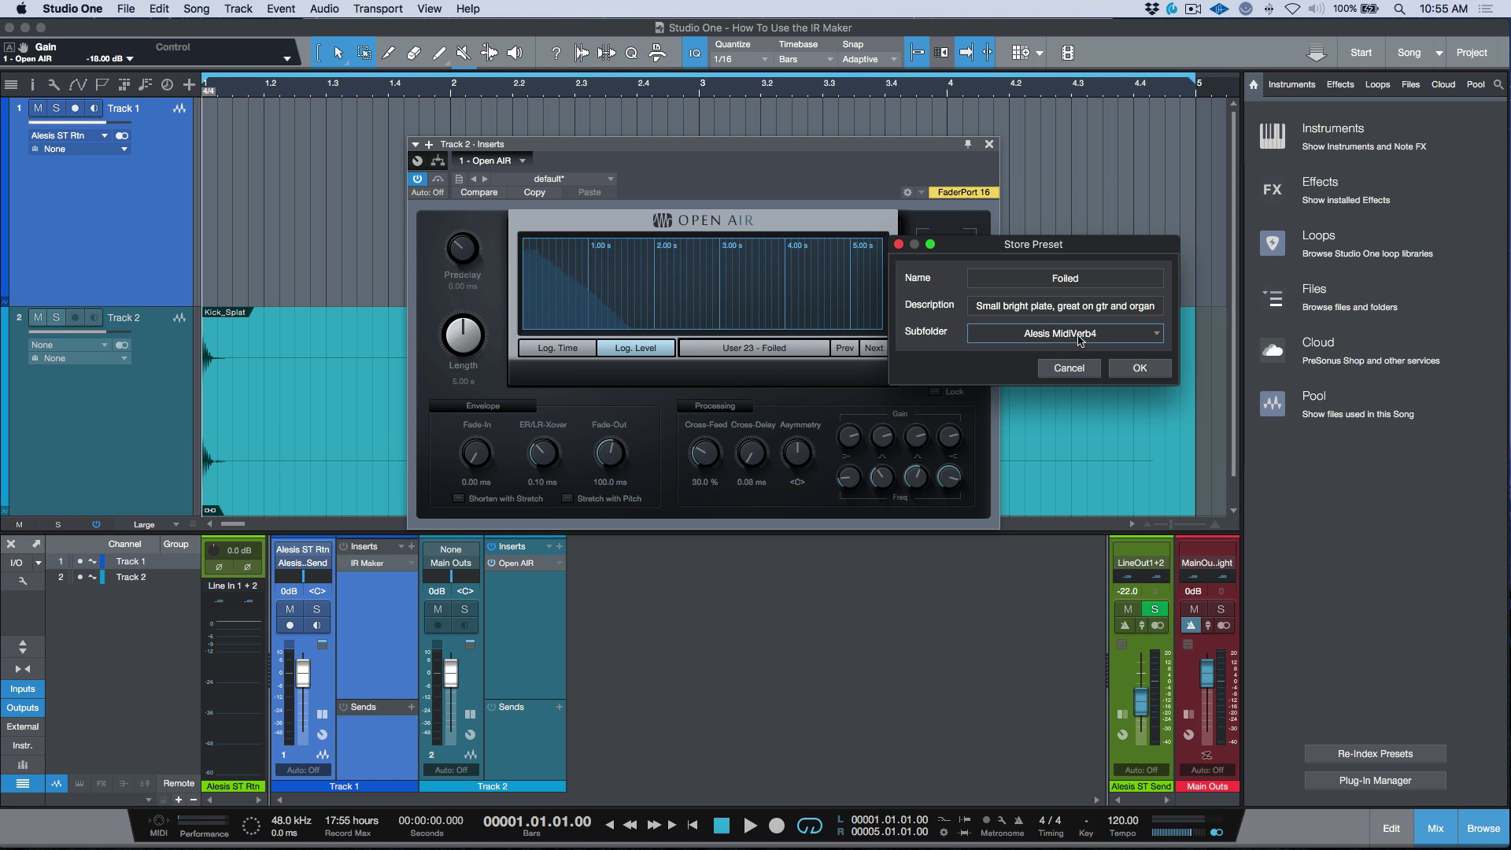
# Step: Rename the preset as "User 23 - Foiled" and store it
pyautogui.click(1052, 280)
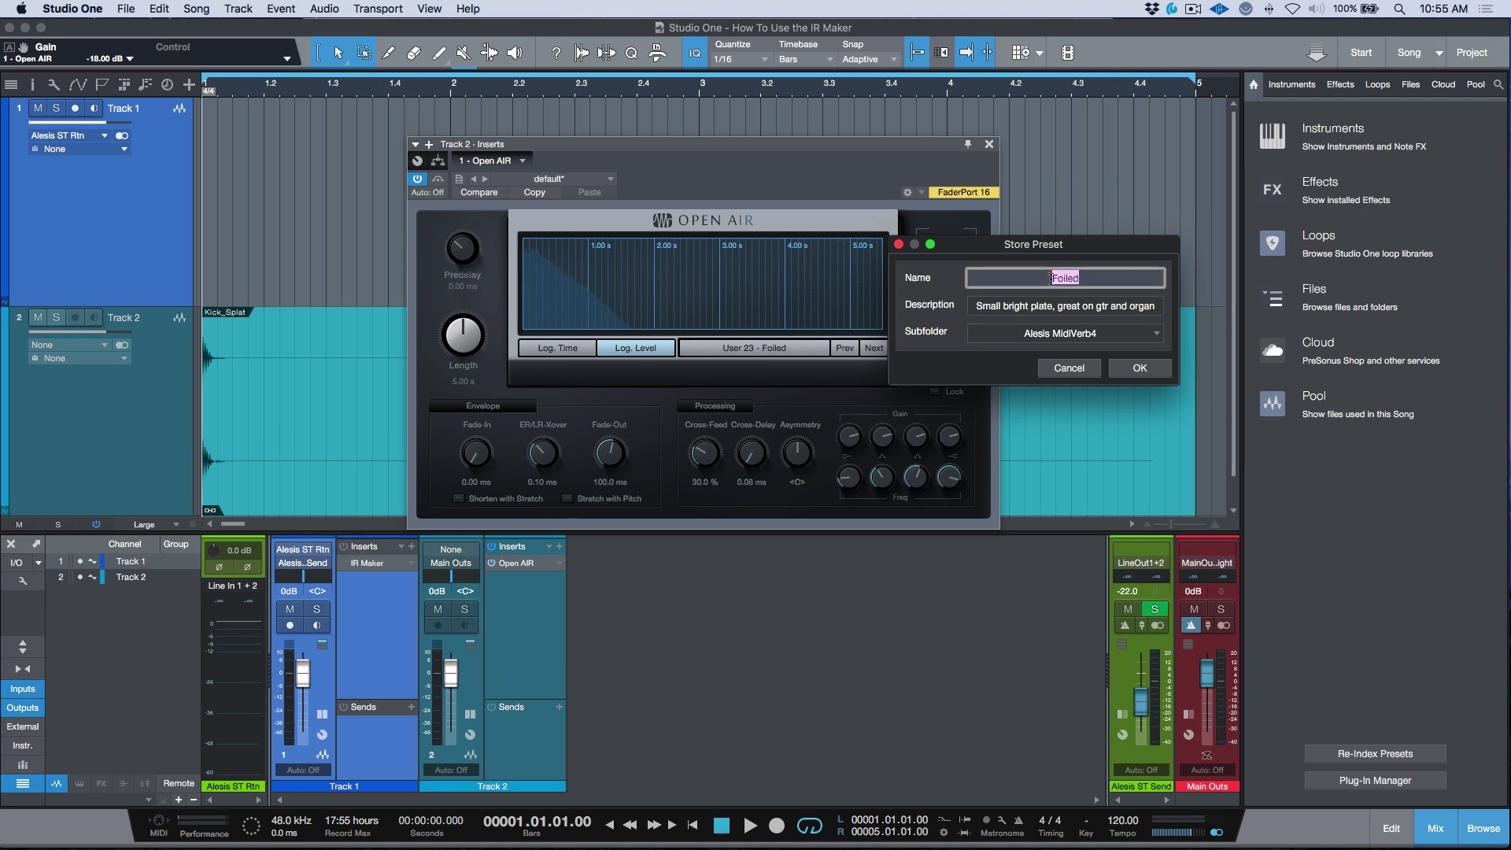
pyautogui.click(1051, 278)
pyautogui.write('23')
pyautogui.press('BackSpace')
pyautogui.write('-')
pyautogui.press('super+a')
pyautogui.press('Left')
pyautogui.press('super+a')
pyautogui.press('Left')
pyautogui.write('User')
pyautogui.click(1143, 370)
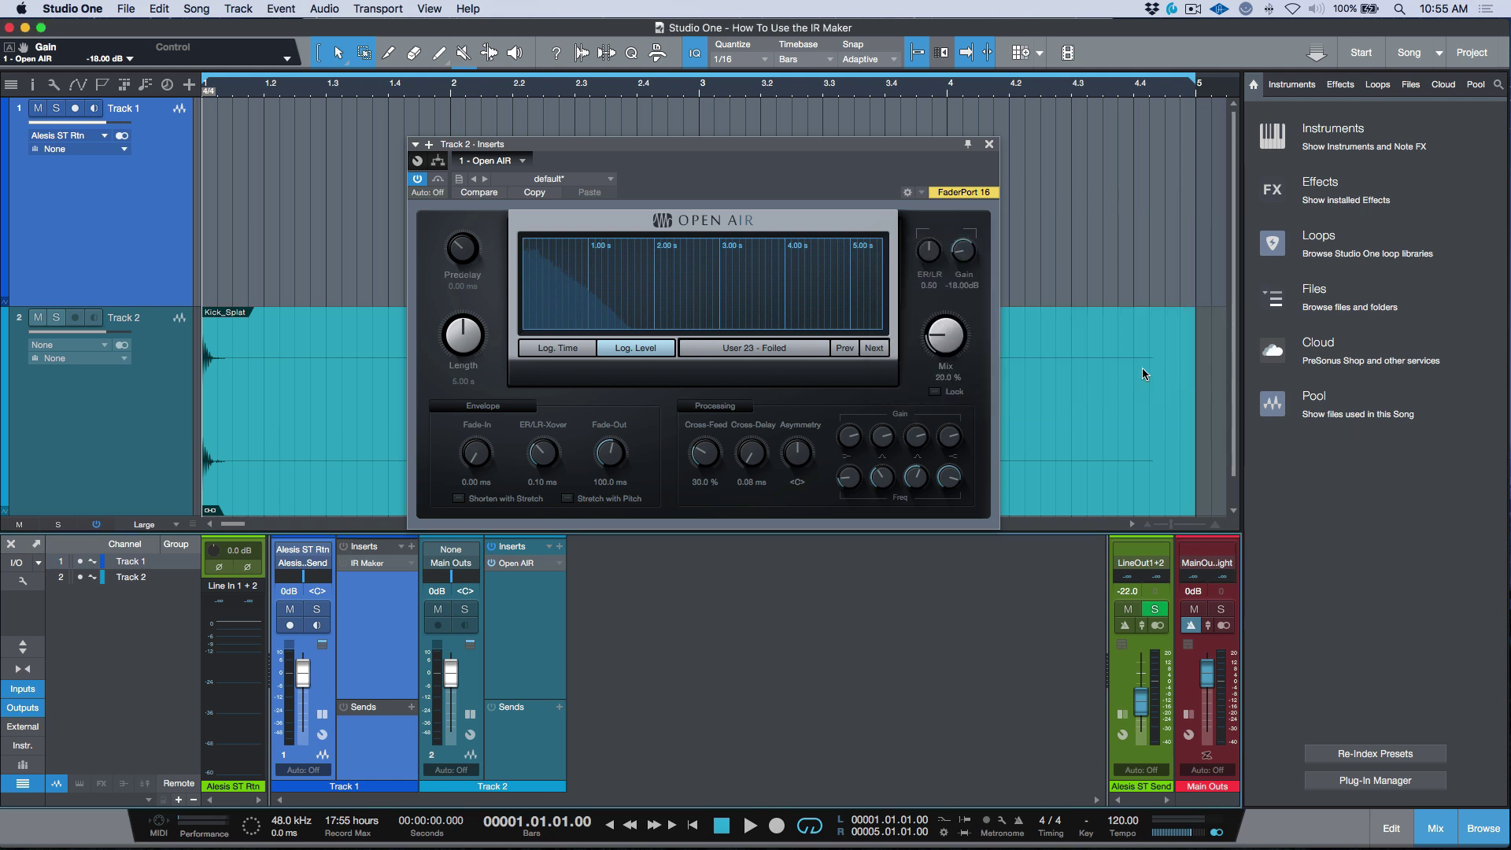
# Step: Try the 16-Bright Hall and 11-Wood Room presets in the Alesis MidiVerb4 folder and return to User 23 - Foiled
pyautogui.click(593, 179)
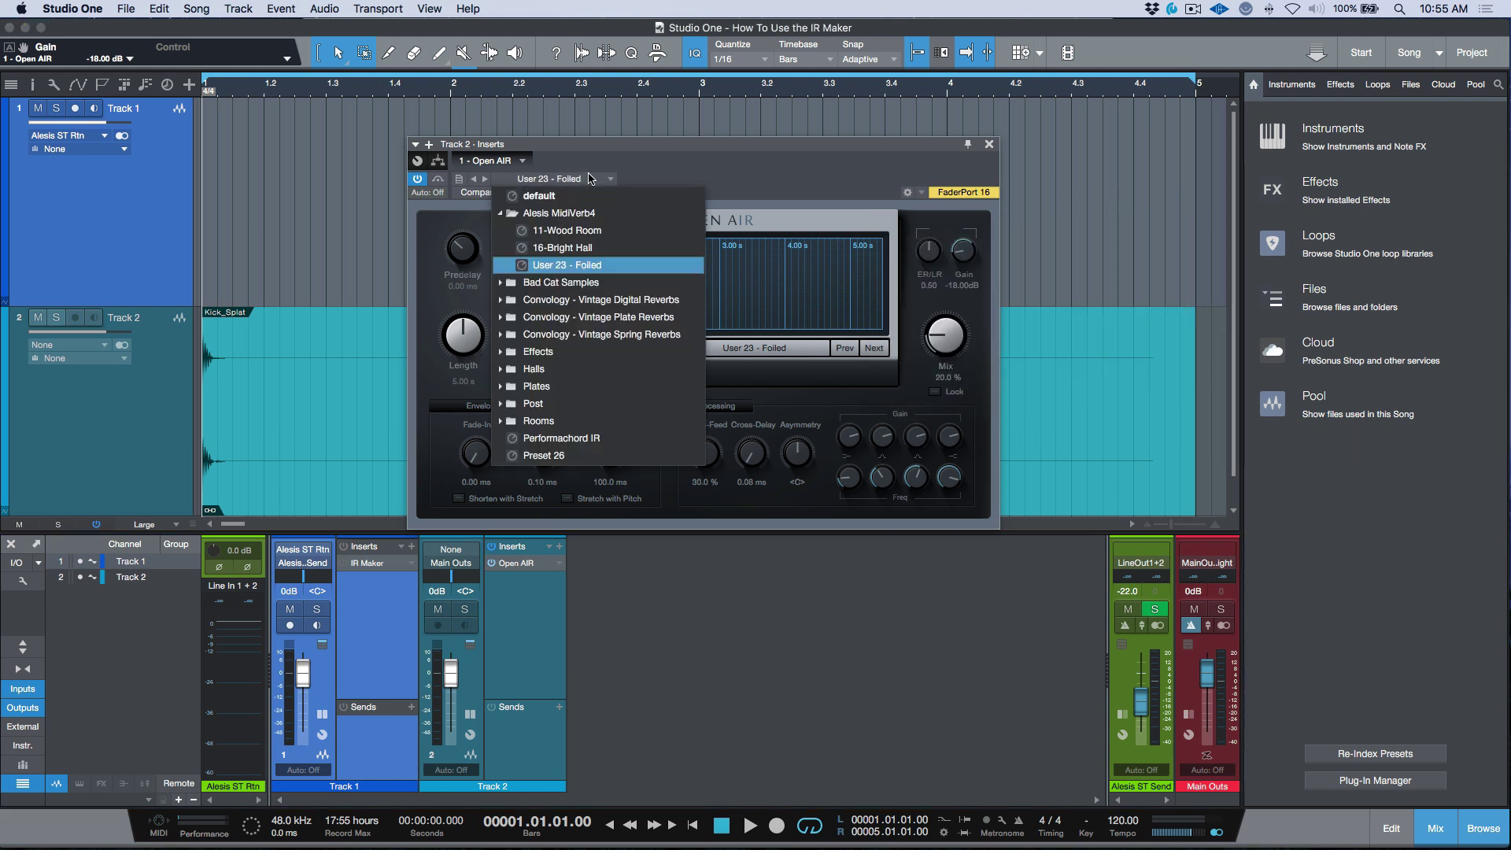
pyautogui.click(572, 221)
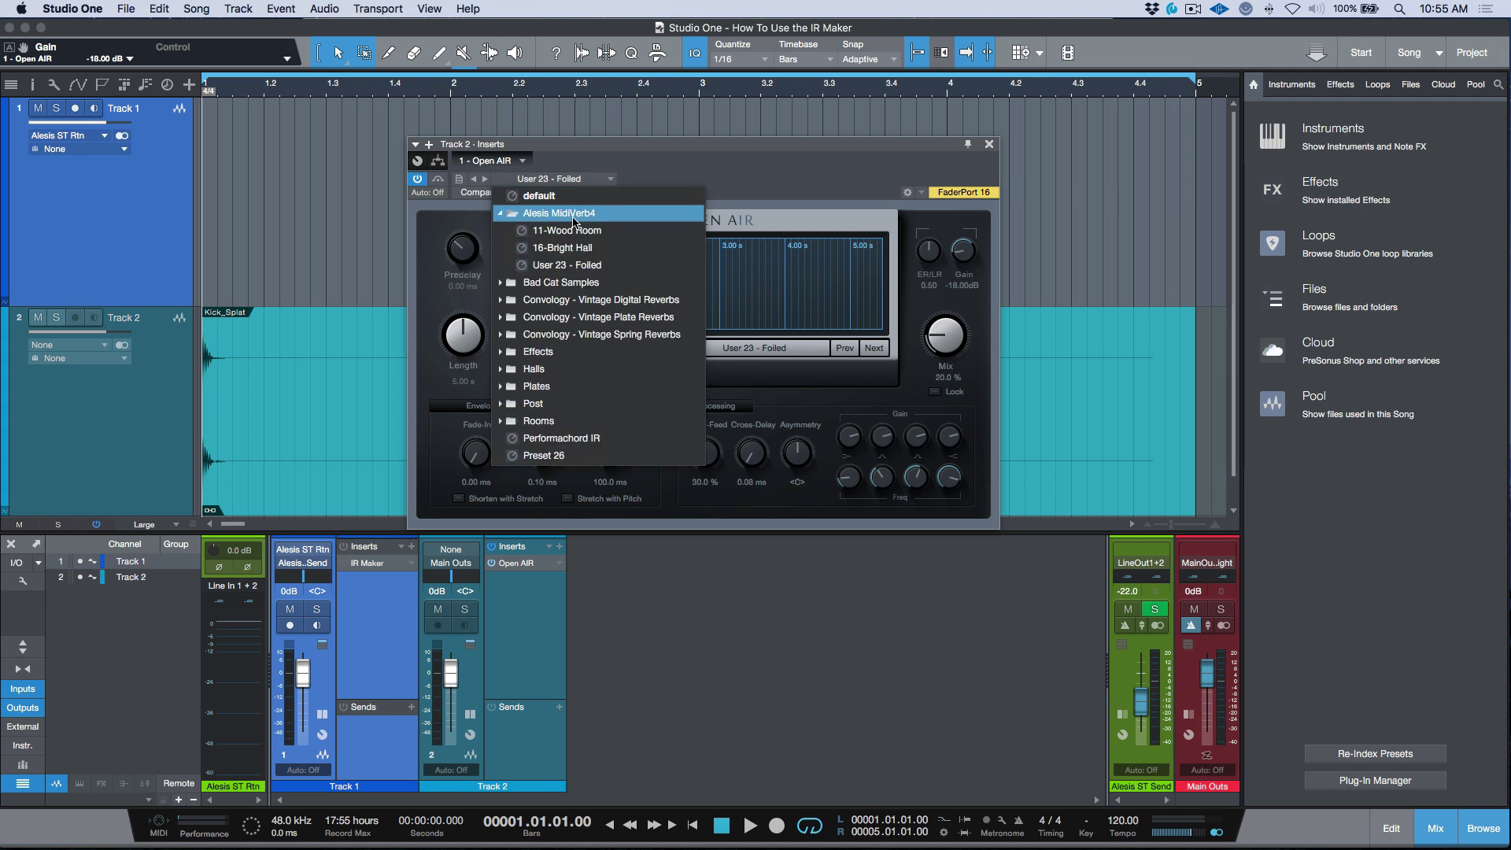
pyautogui.click(573, 220)
pyautogui.click(572, 221)
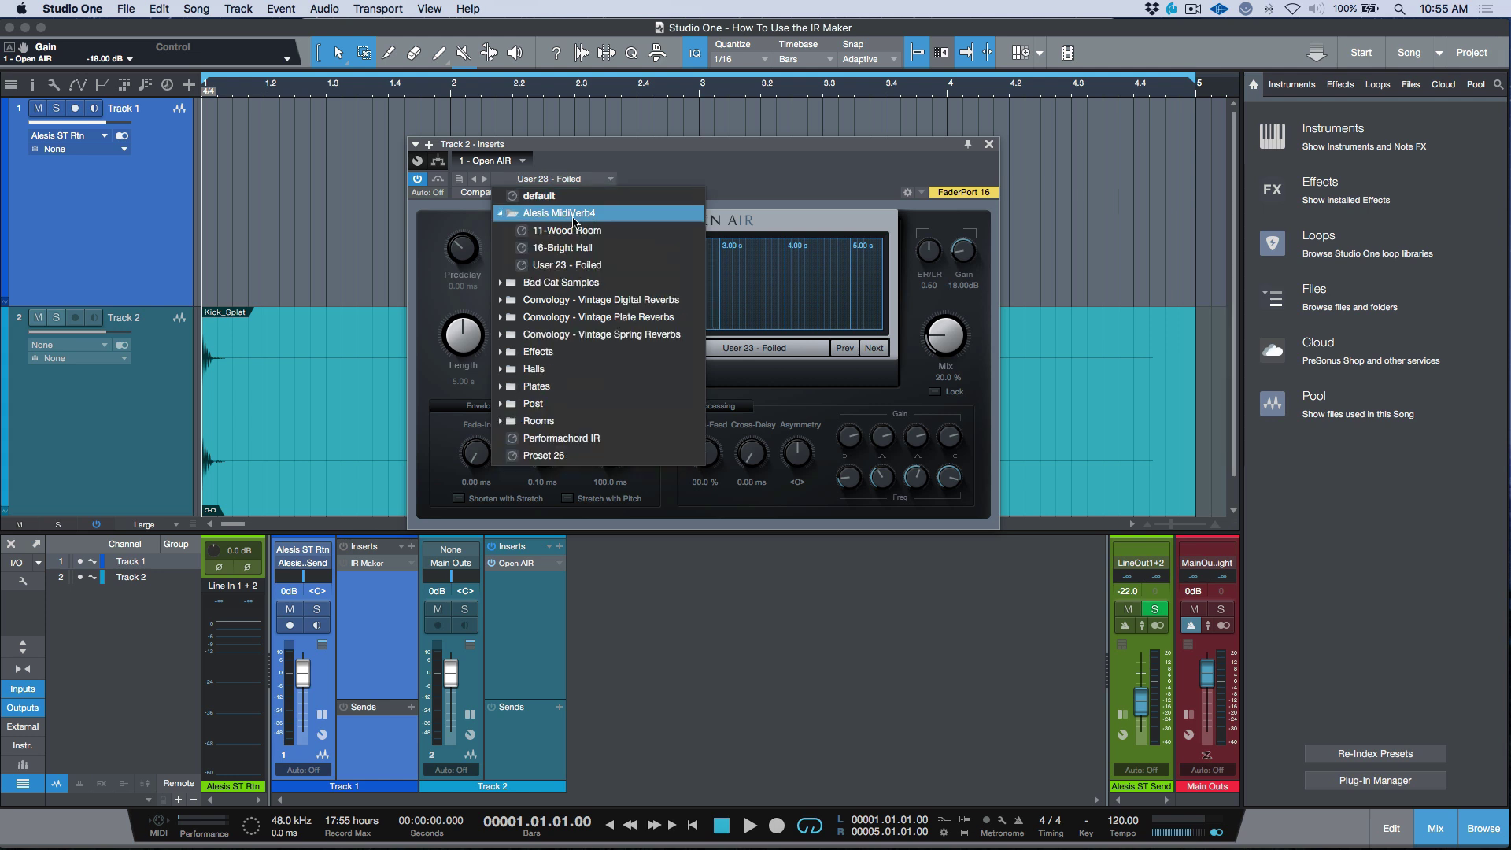
pyautogui.click(591, 247)
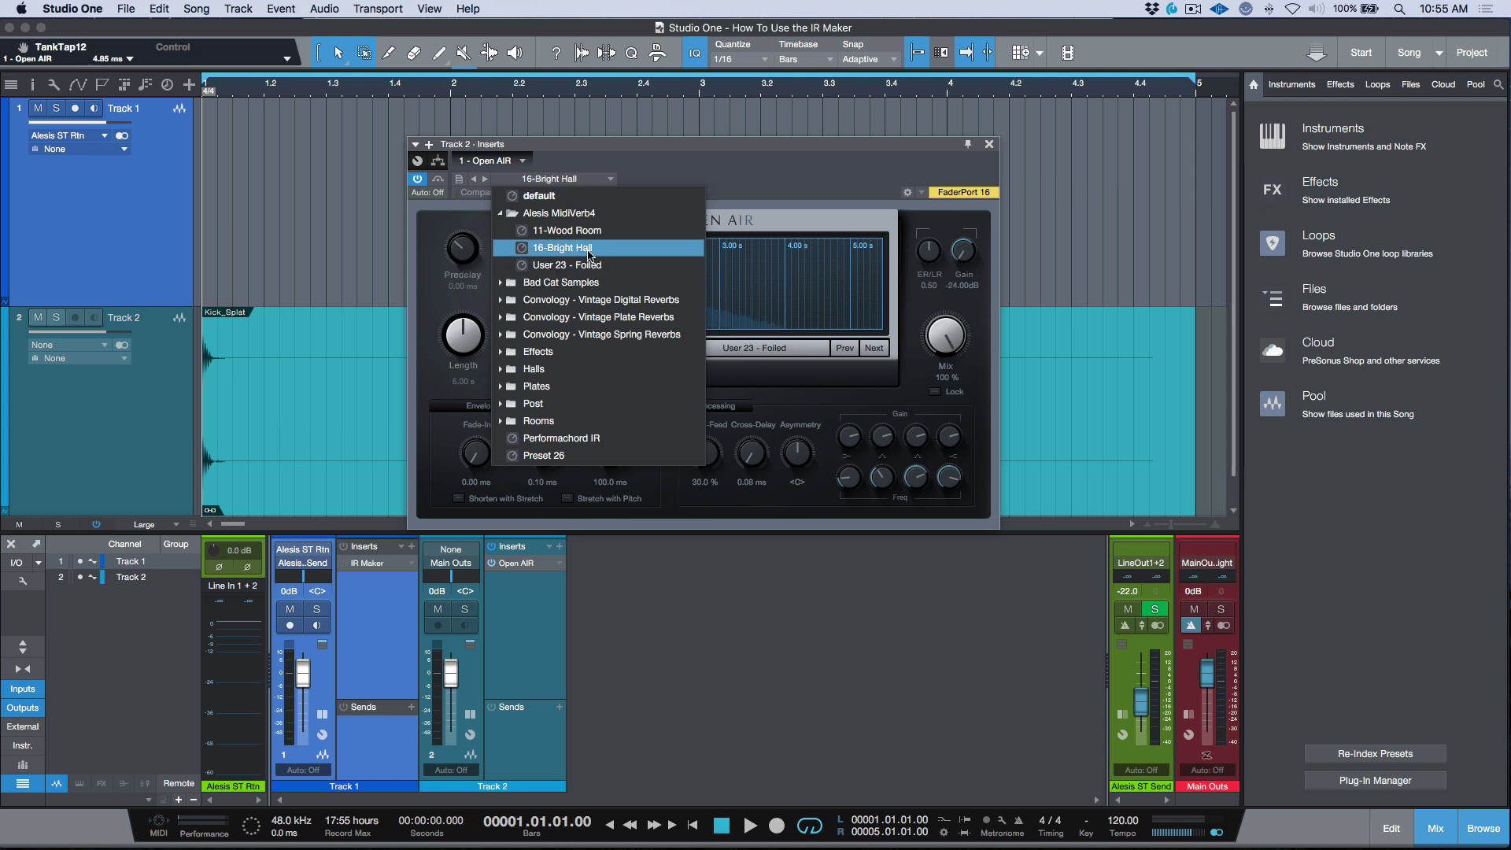
pyautogui.click(590, 232)
pyautogui.click(588, 266)
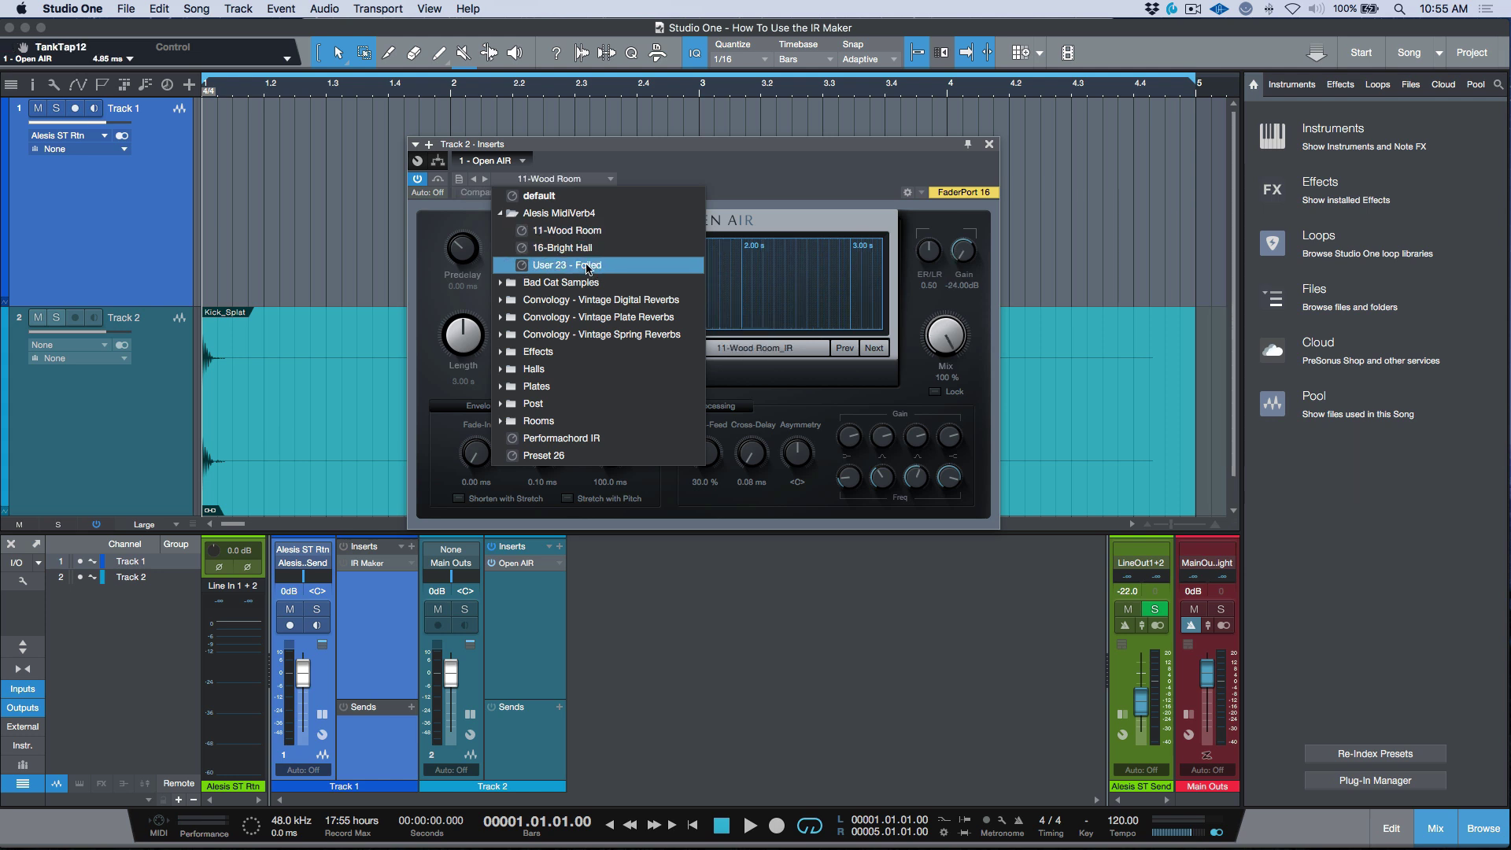
pyautogui.click(746, 177)
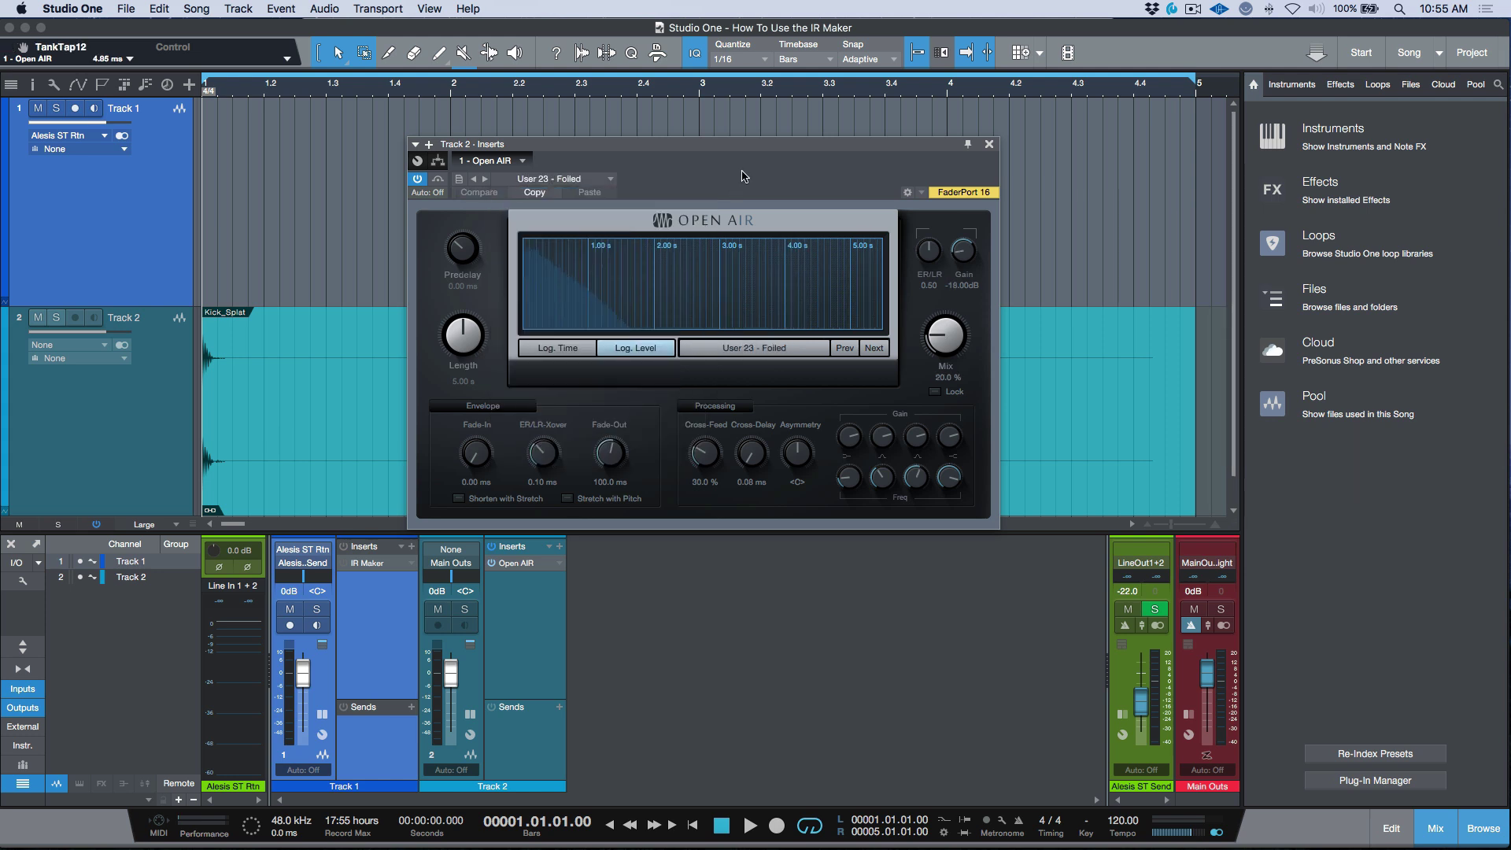
# Step: Remove Open AIR from Track 2's inserts and add the Alesis MidiVerb4 preset User 23 - Foiled as a send effect on Track 2
pyautogui.click(989, 144)
pyautogui.moveTo(529, 562); pyautogui.dragTo(681, 582)
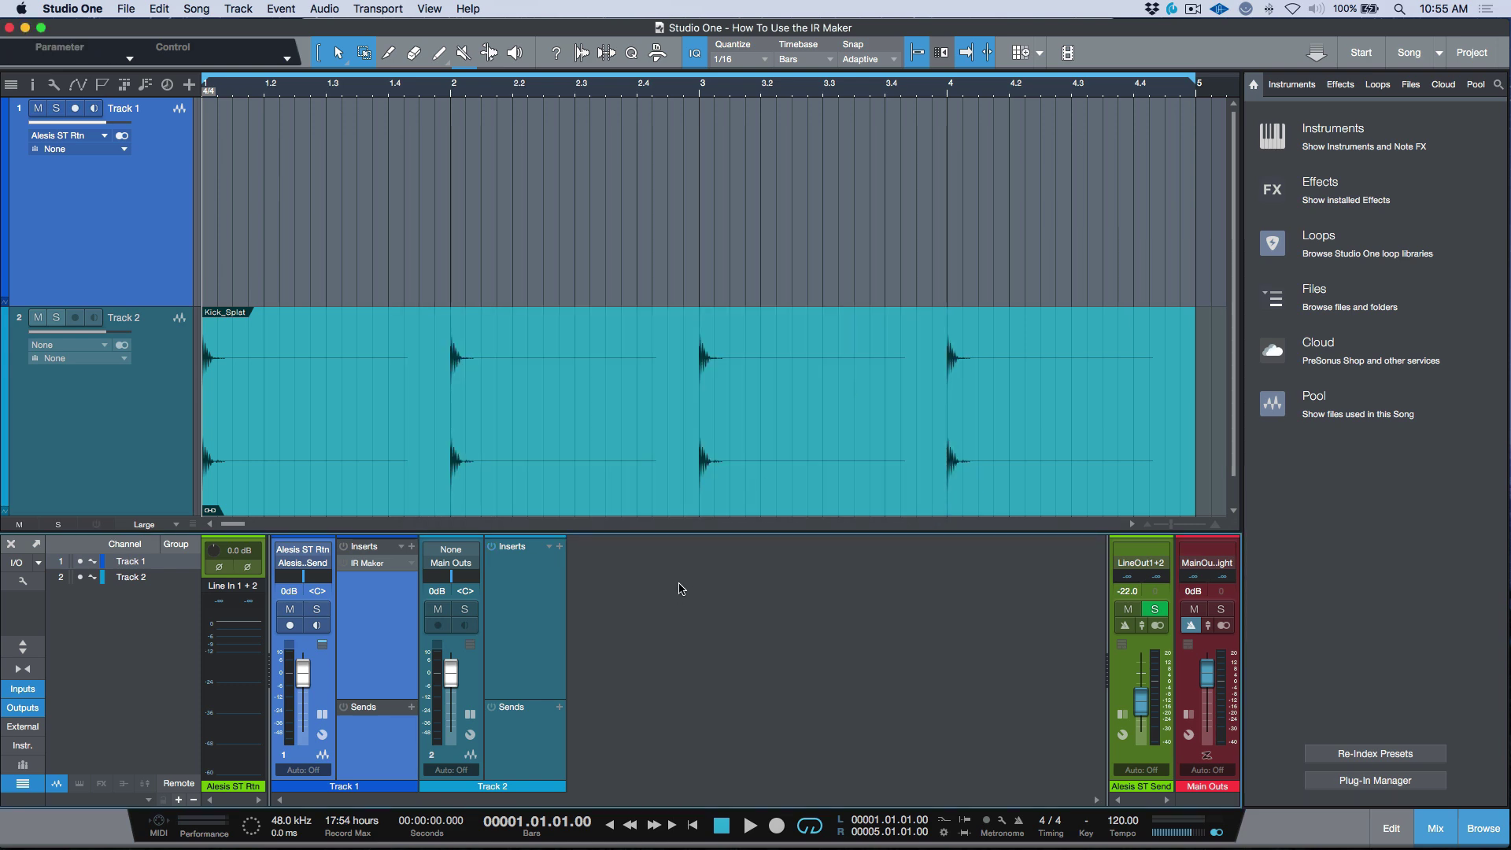
pyautogui.click(1340, 84)
pyautogui.scroll(-10, 1356, 563)
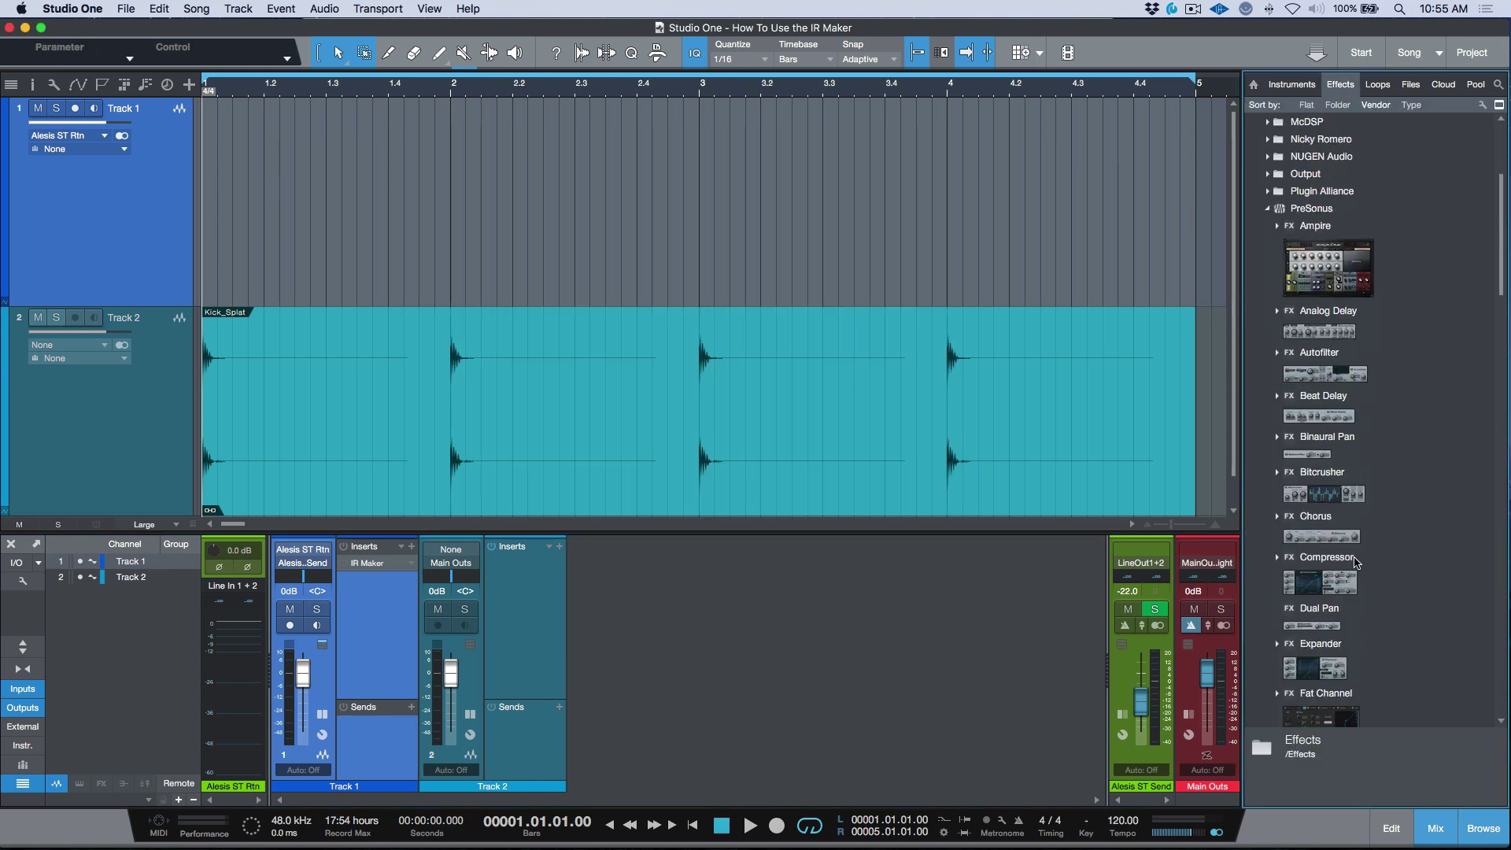
pyautogui.scroll(-6, 1356, 562)
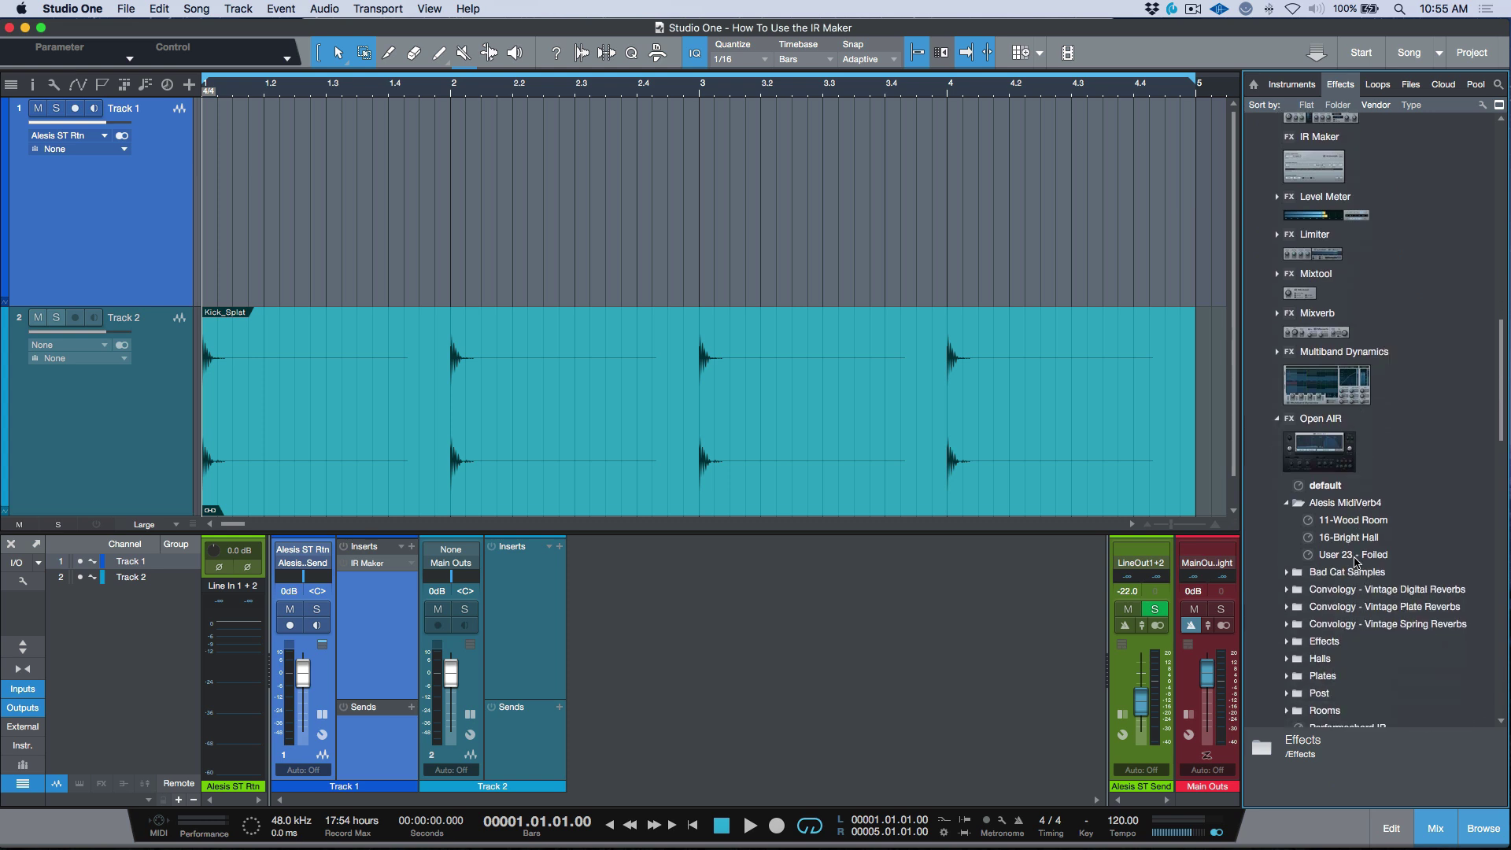
pyautogui.click(1346, 557)
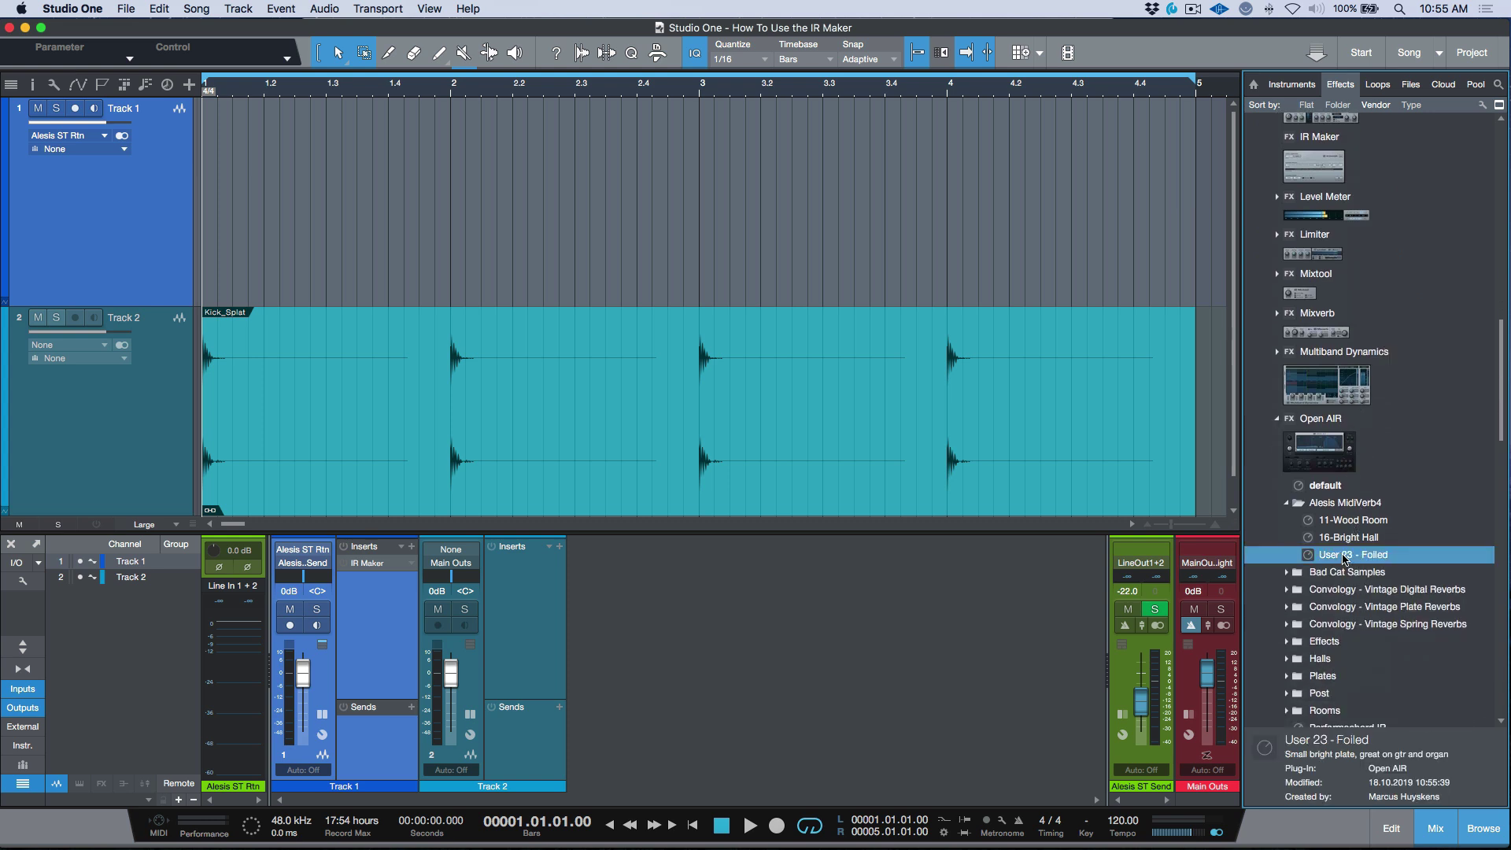
pyautogui.moveTo(1313, 557); pyautogui.dragTo(555, 744)
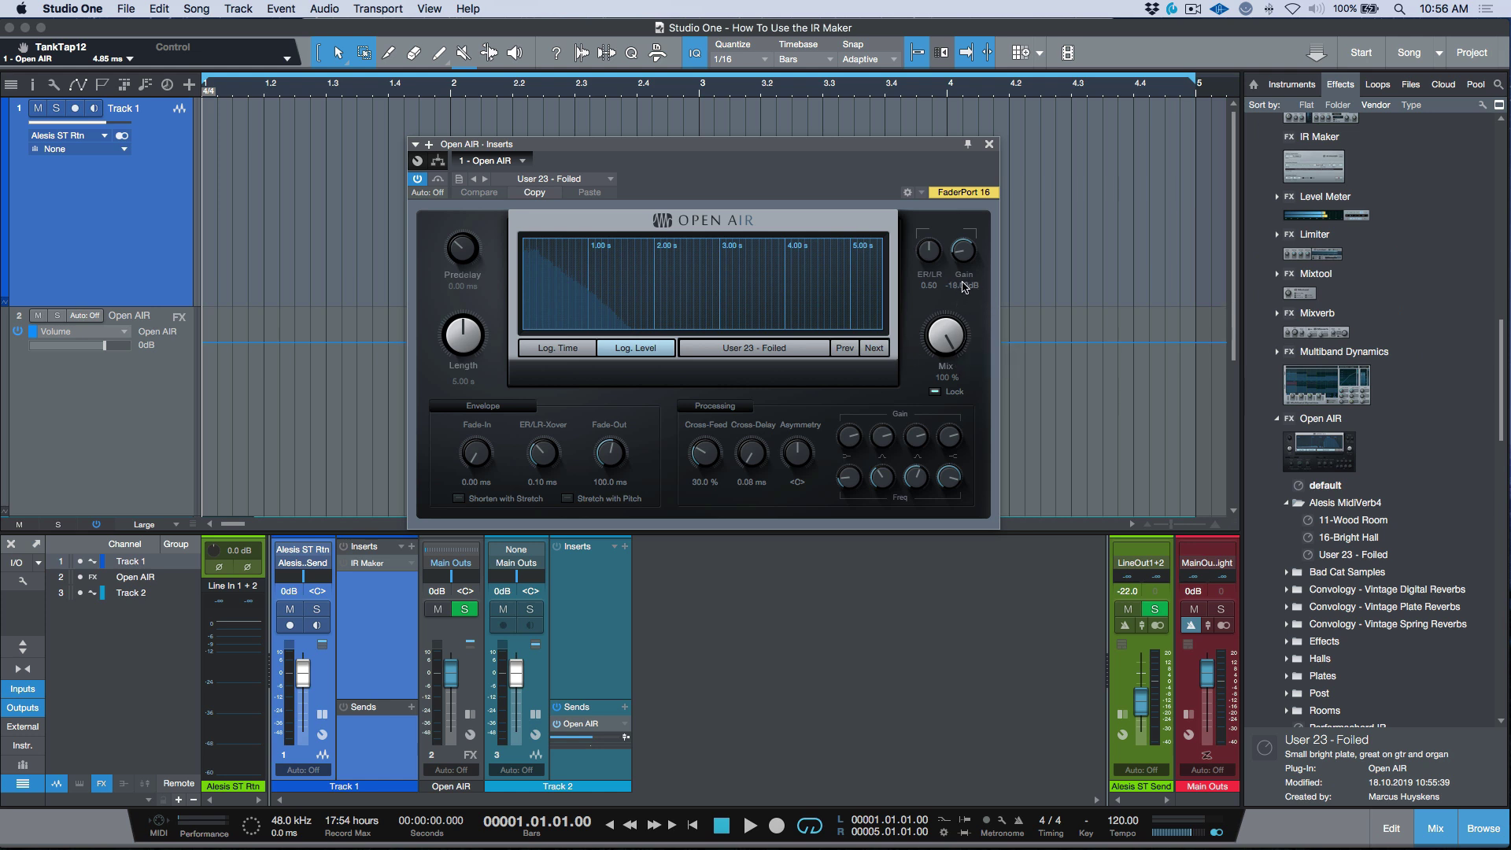
# Step: Close the Open AIR window, reduce the track height to Medium and audition Track 2 with its reverb send
pyautogui.click(989, 144)
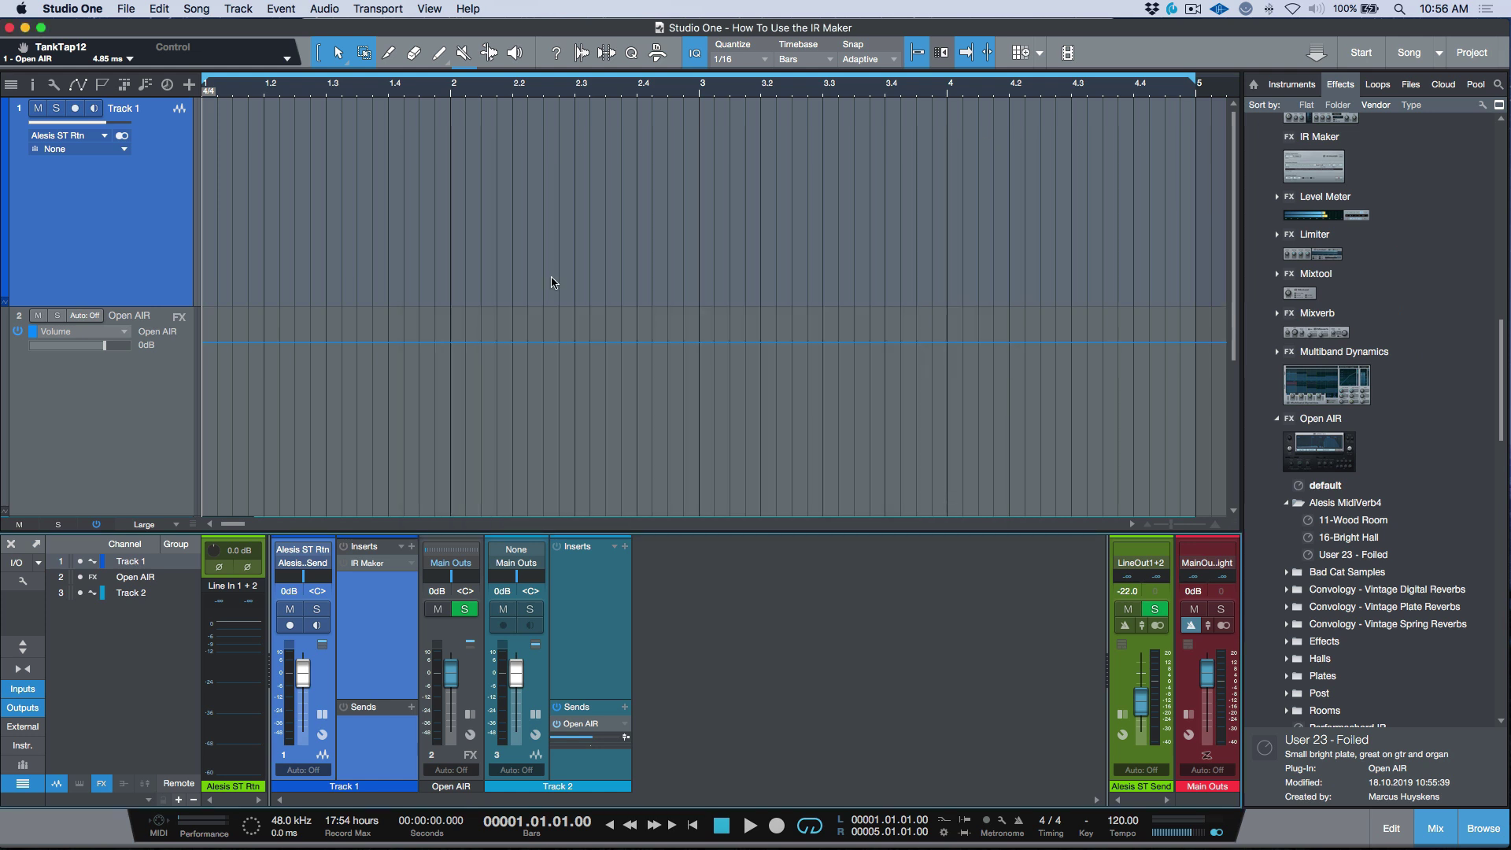
pyautogui.hotkey('shift', 'w')
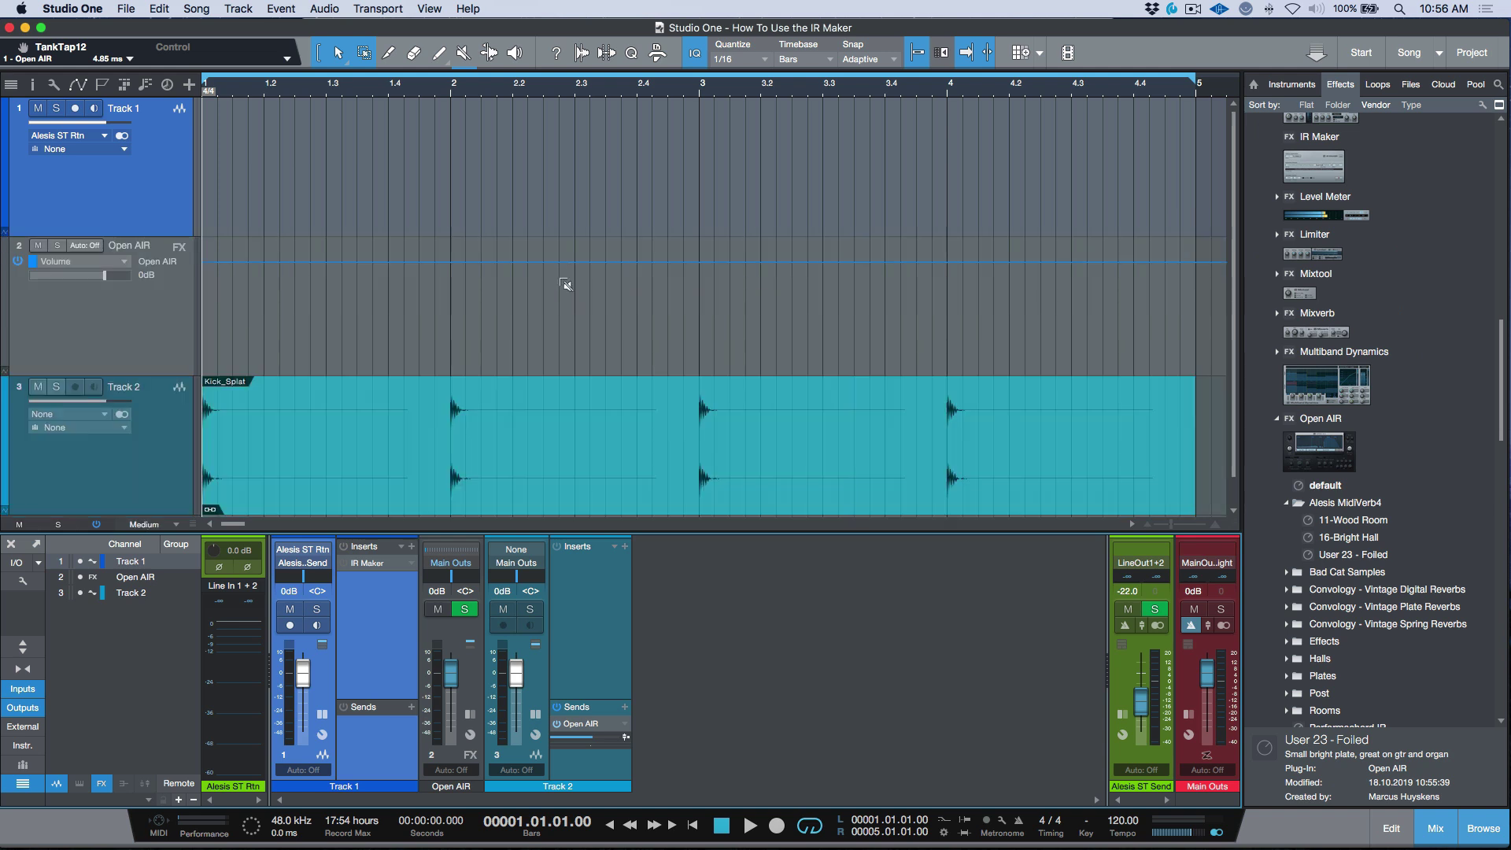
pyautogui.click(159, 458)
pyautogui.press('space')
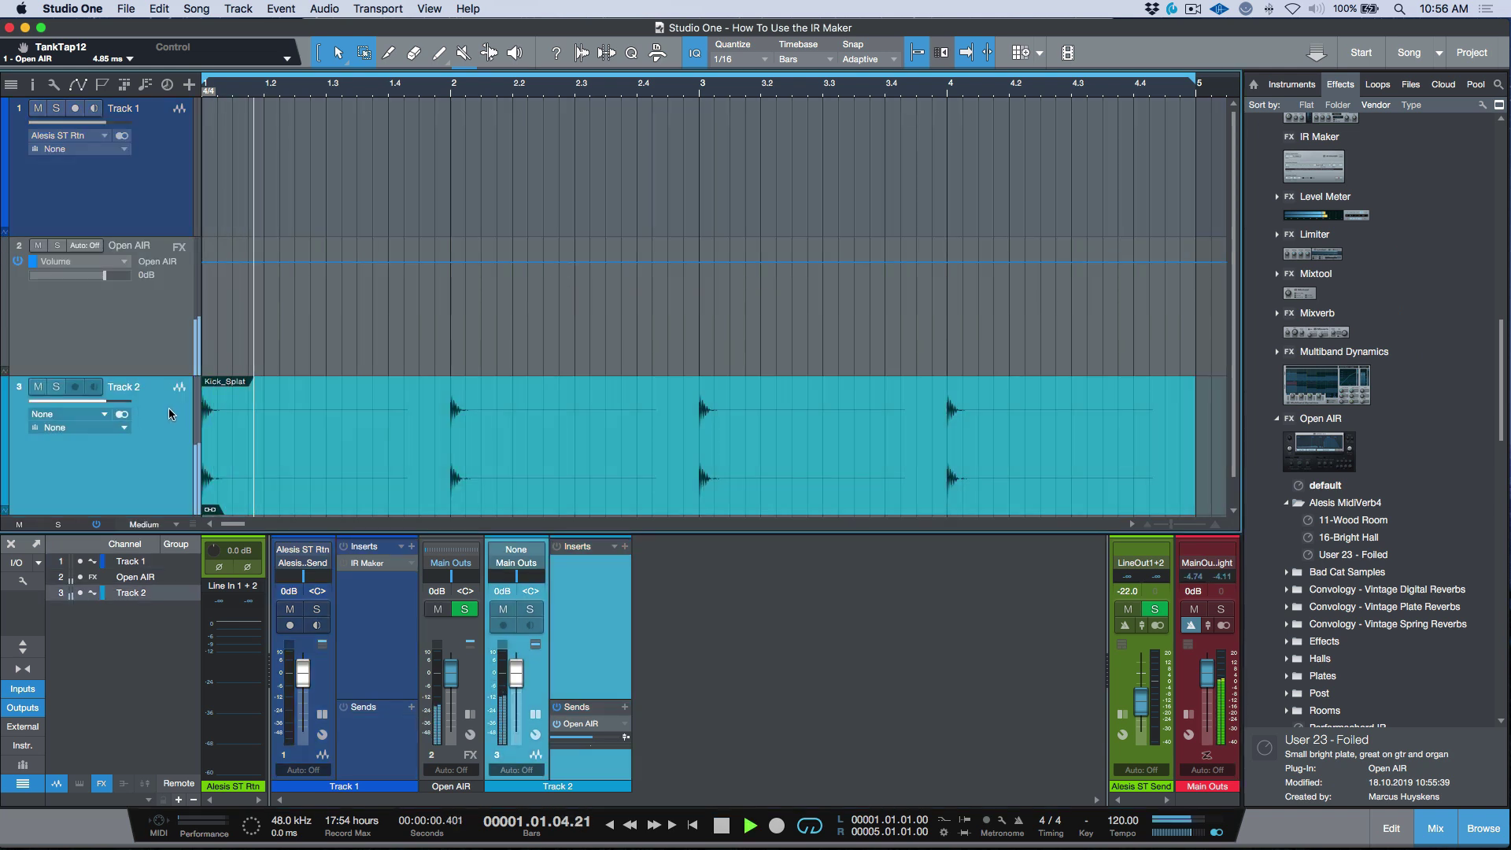
pyautogui.press('space')
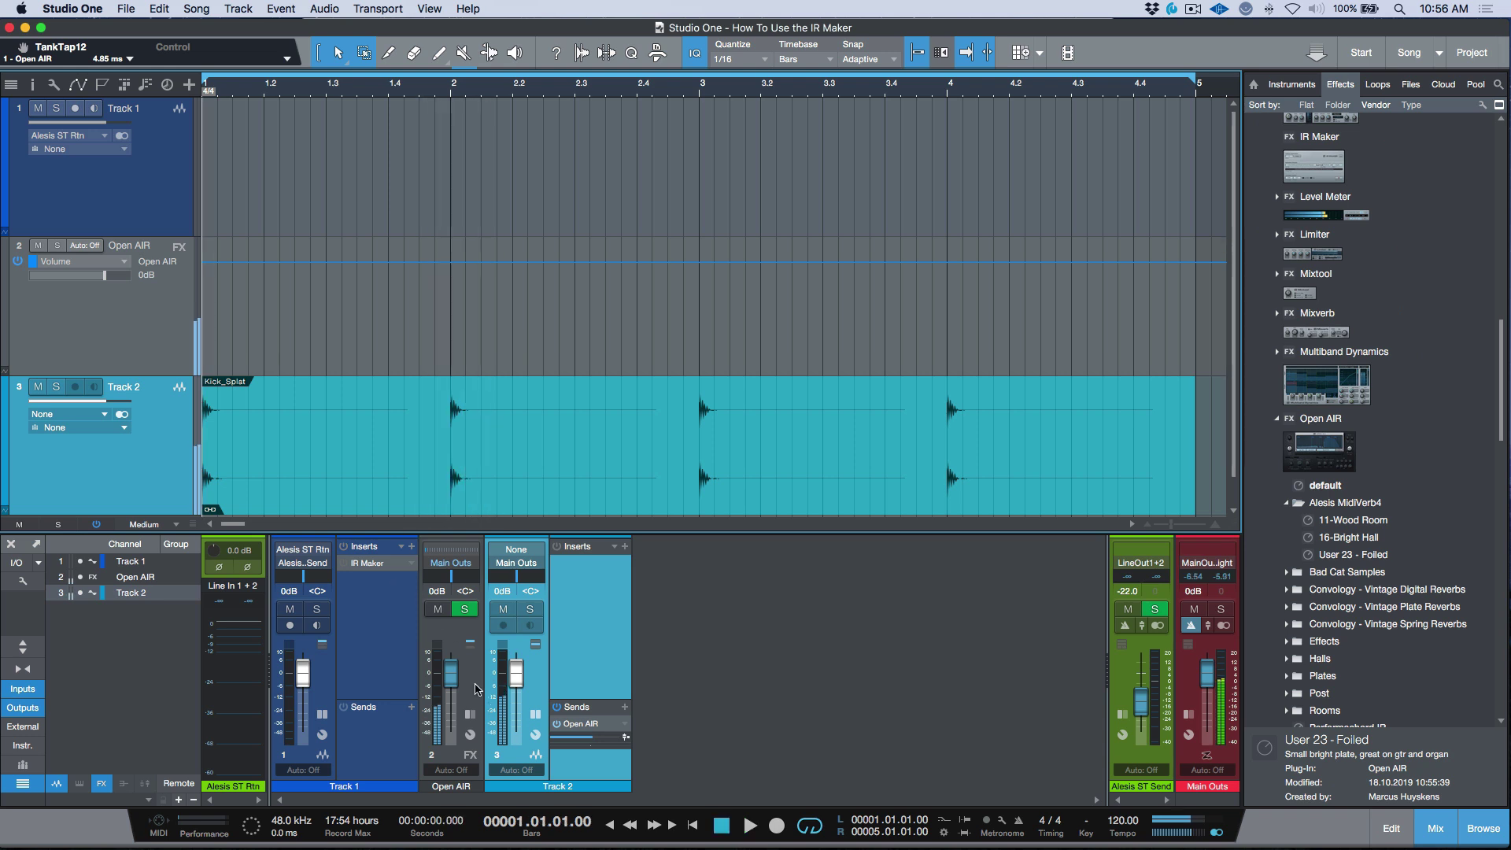
# Step: Move the Open AIR effects channel after Track 2 and adjust Track 2's send level to about -9.9 dB during playback
pyautogui.moveTo(472, 683); pyautogui.dragTo(616, 683)
pyautogui.press('space')
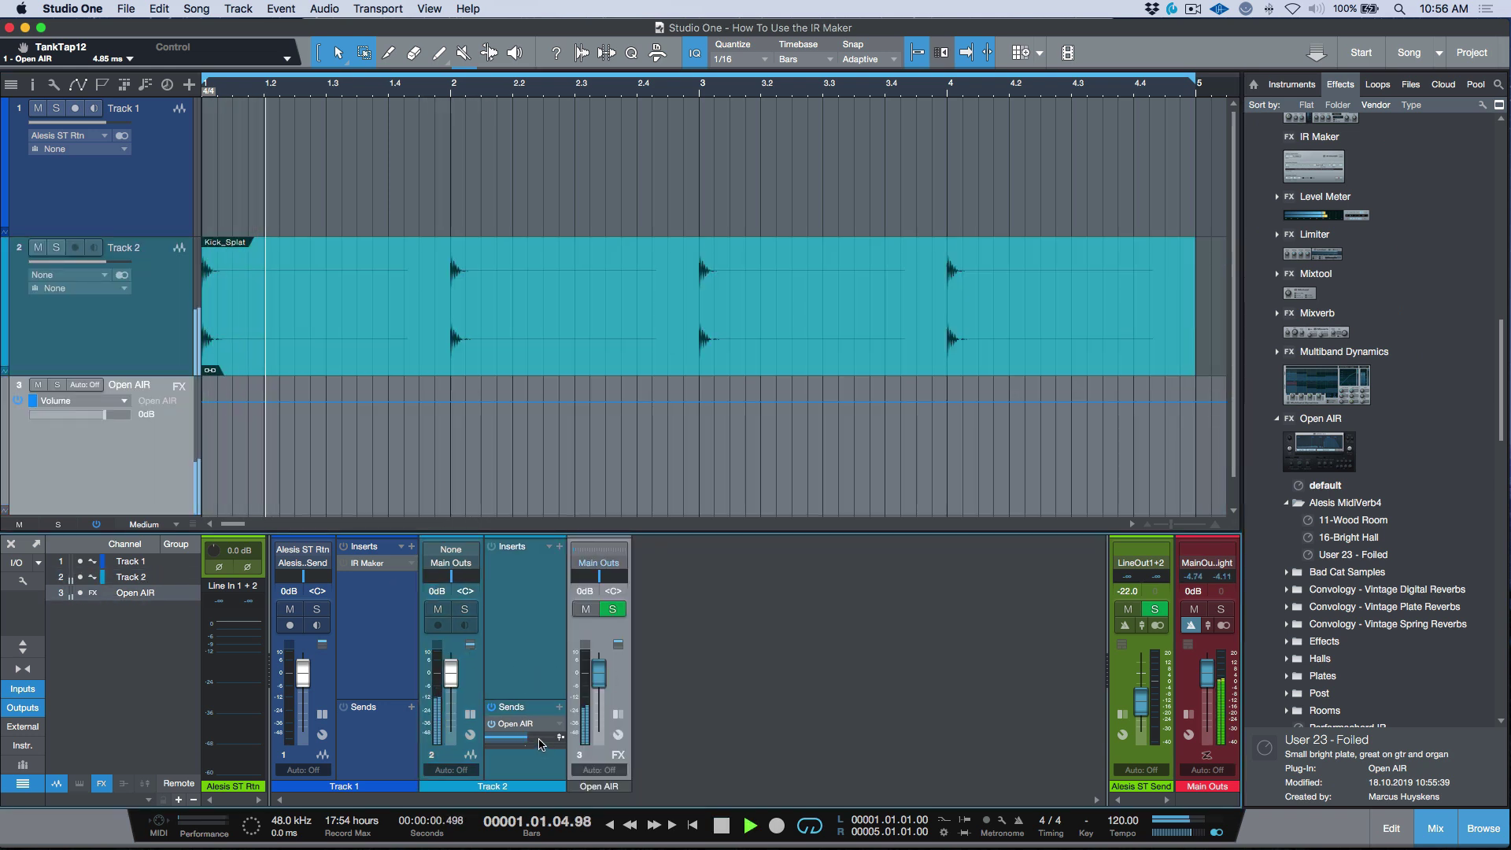
pyautogui.moveTo(524, 737); pyautogui.dragTo(528, 745)
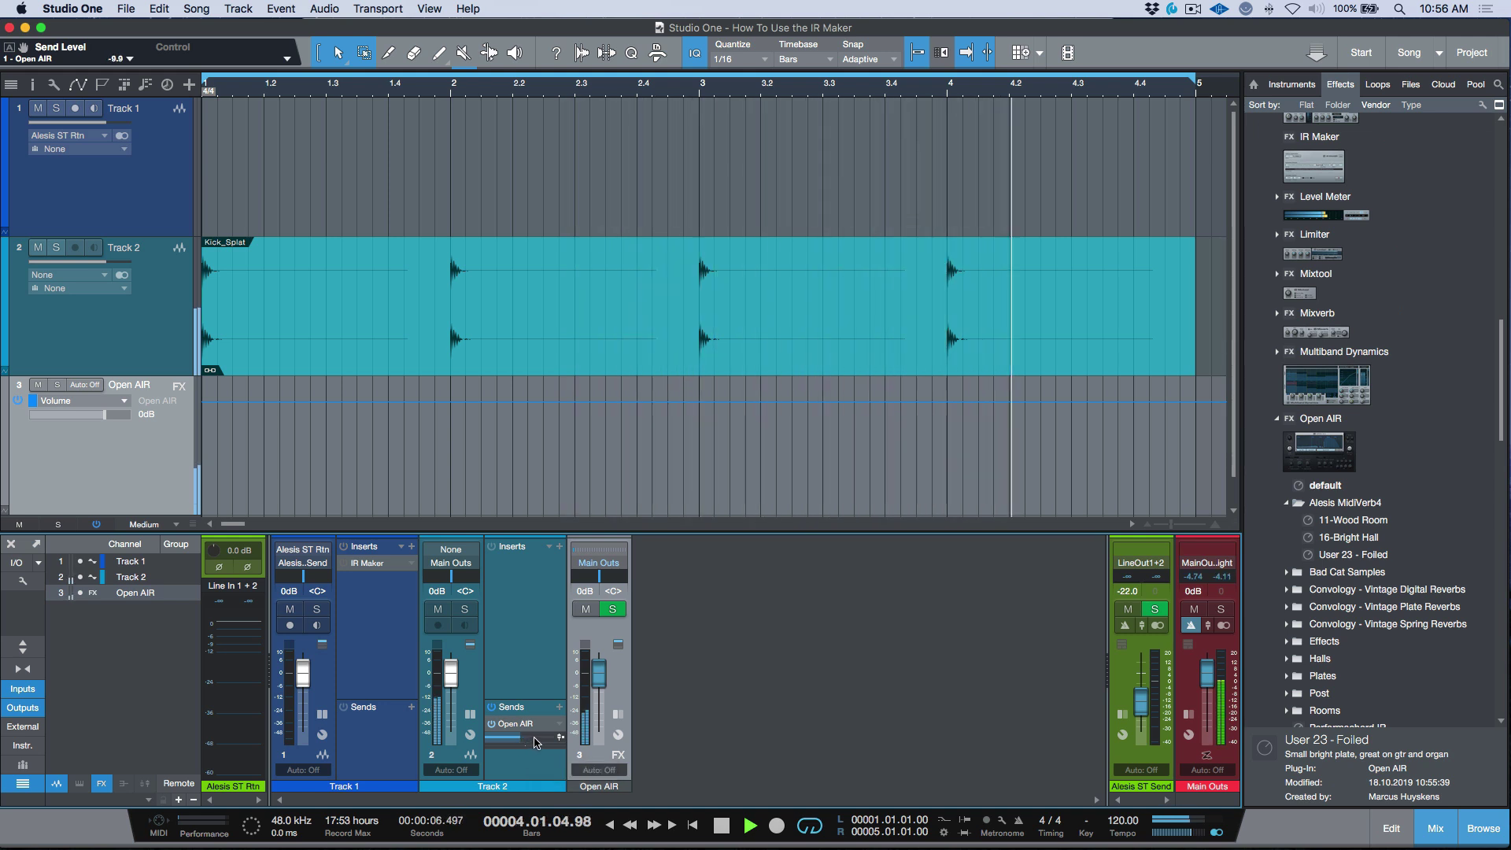
pyautogui.press('space')
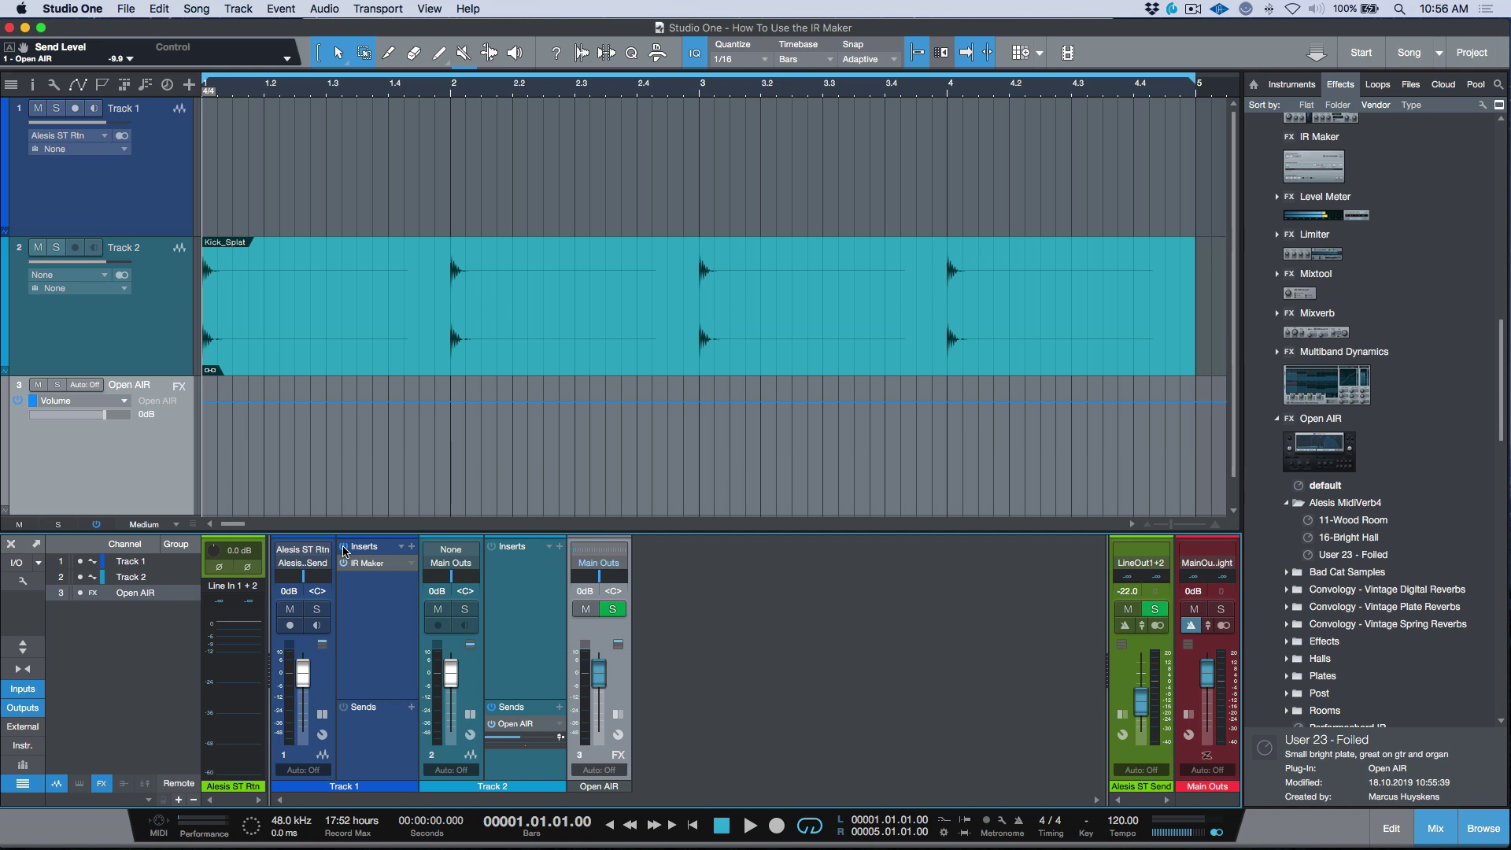
# Step: Switch to Finder to view the impulse response files in the My Device folder, and return to Studio One
pyautogui.press('super+Tab')
pyautogui.press('super+Tab')
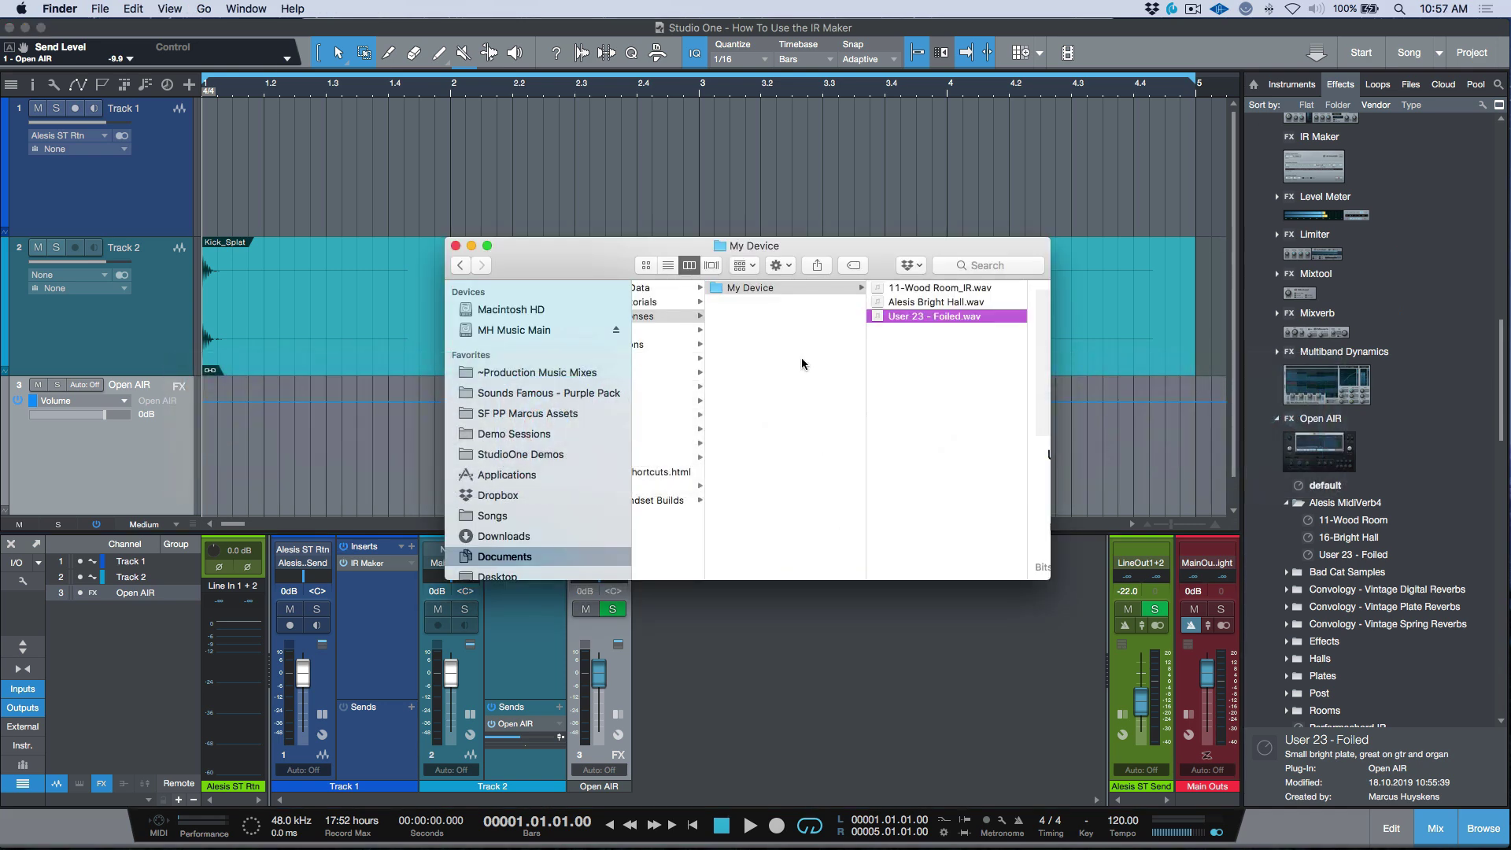
pyautogui.click(817, 763)
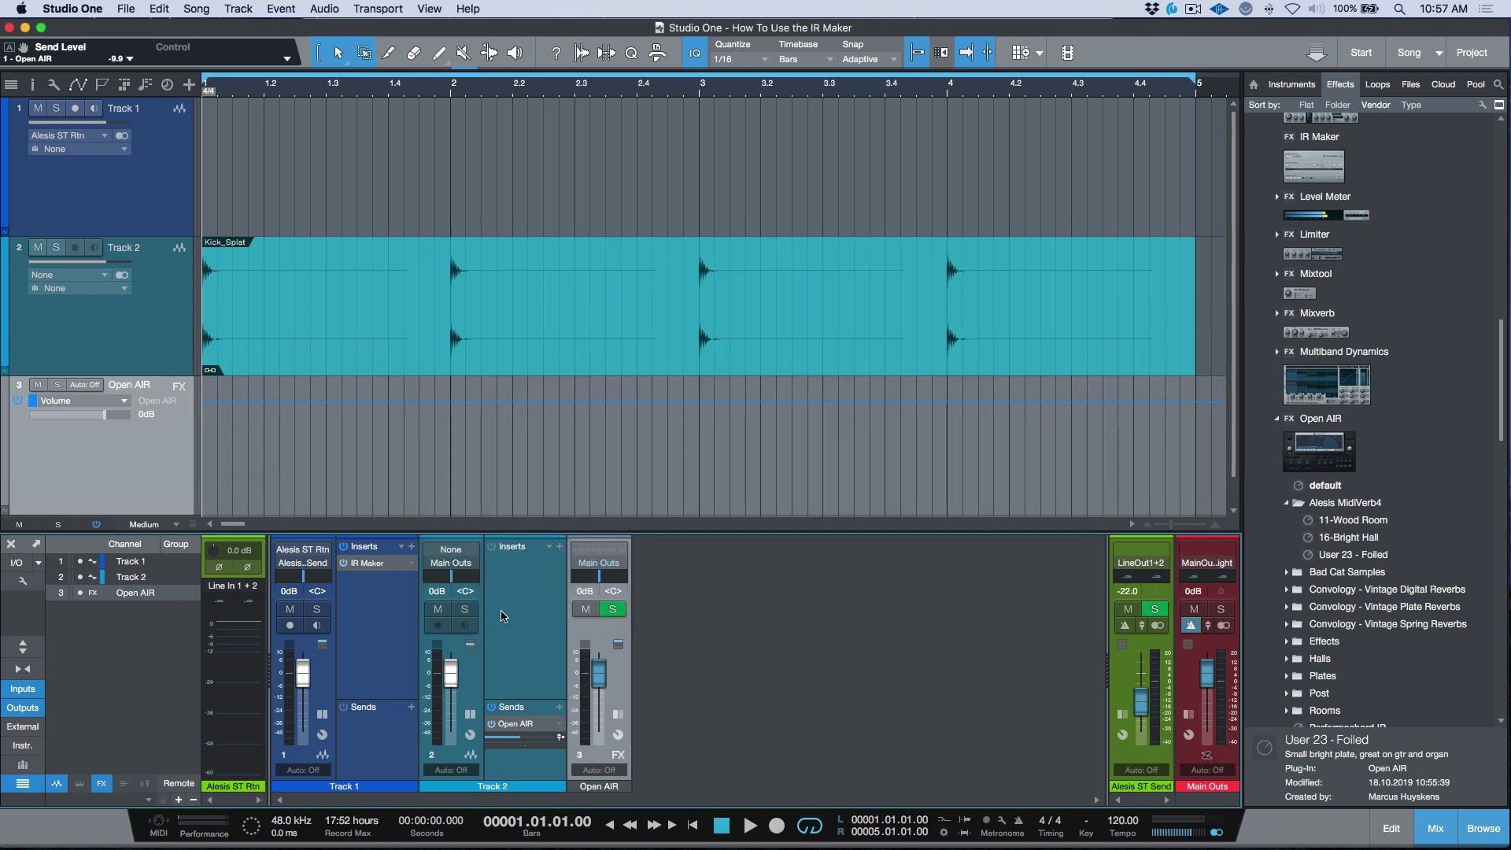
# Step: Open the Open AIR insert on its effects channel and reveal the 16-Bright Hall preset file in Finder
pyautogui.click(618, 714)
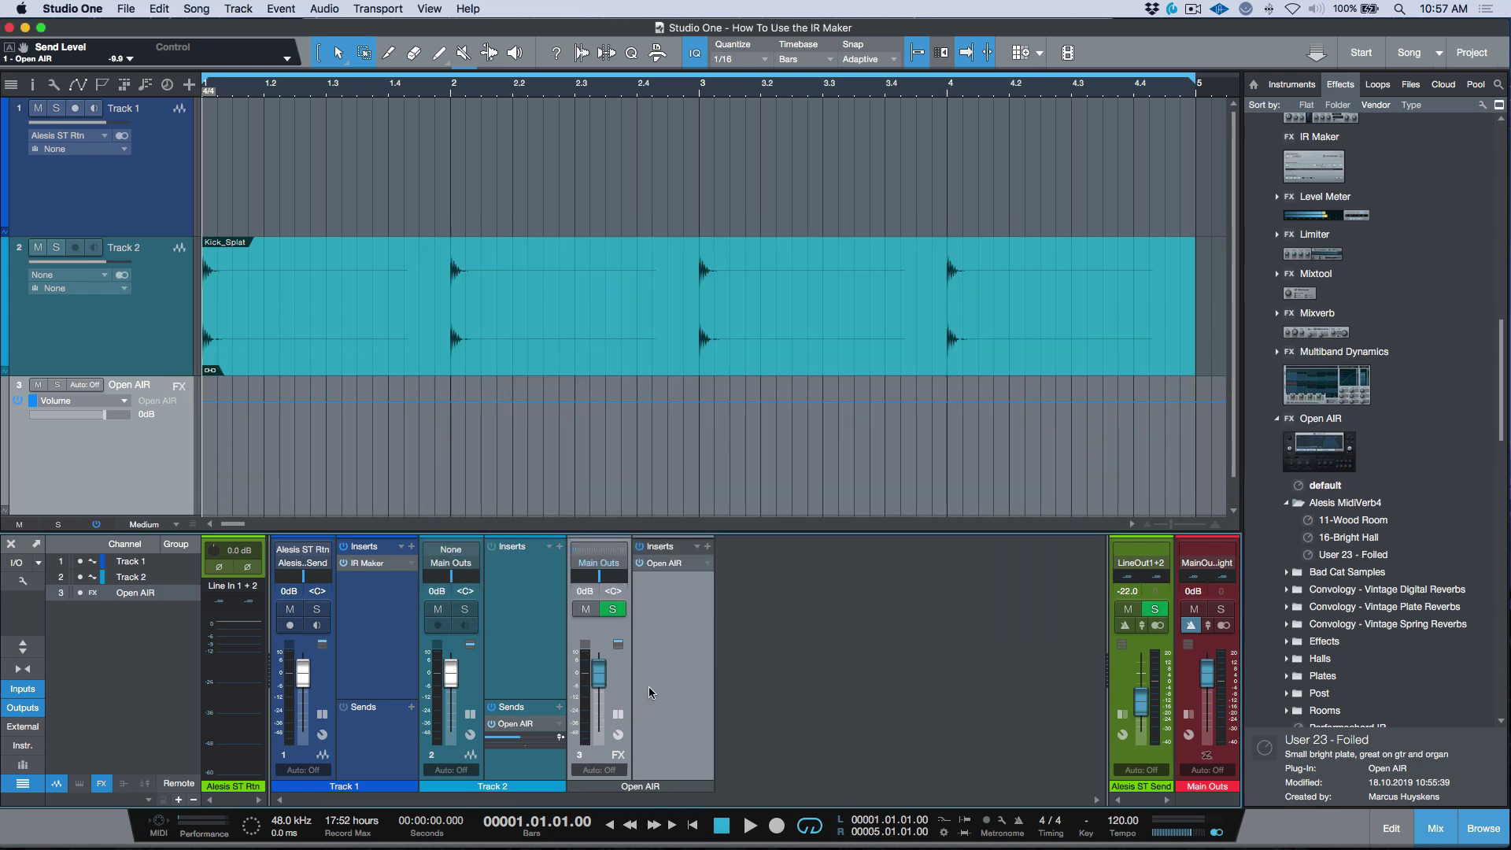
pyautogui.click(669, 565)
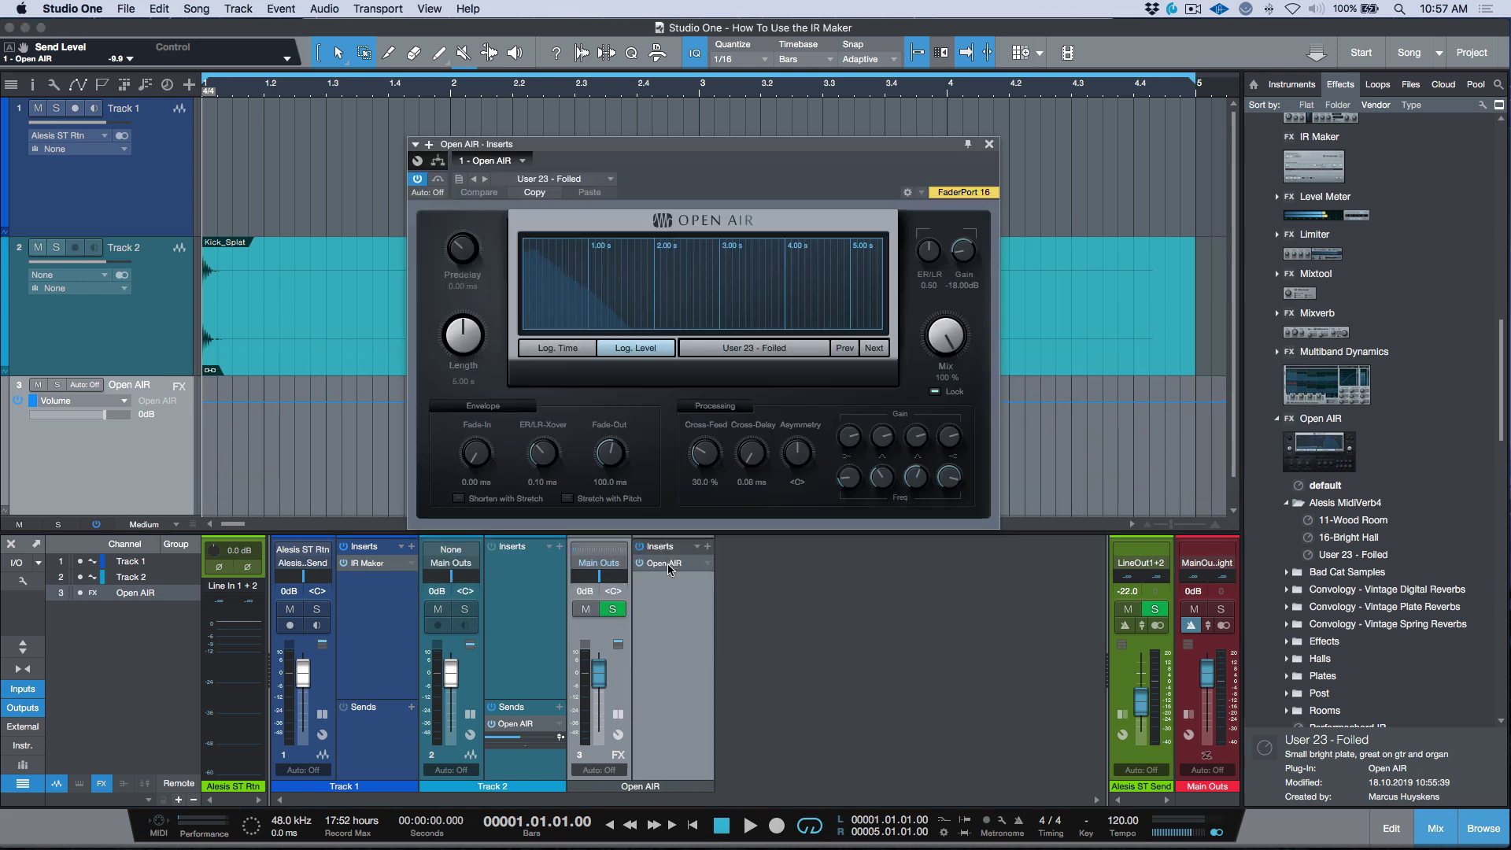
pyautogui.click(559, 179)
pyautogui.rightClick(555, 250)
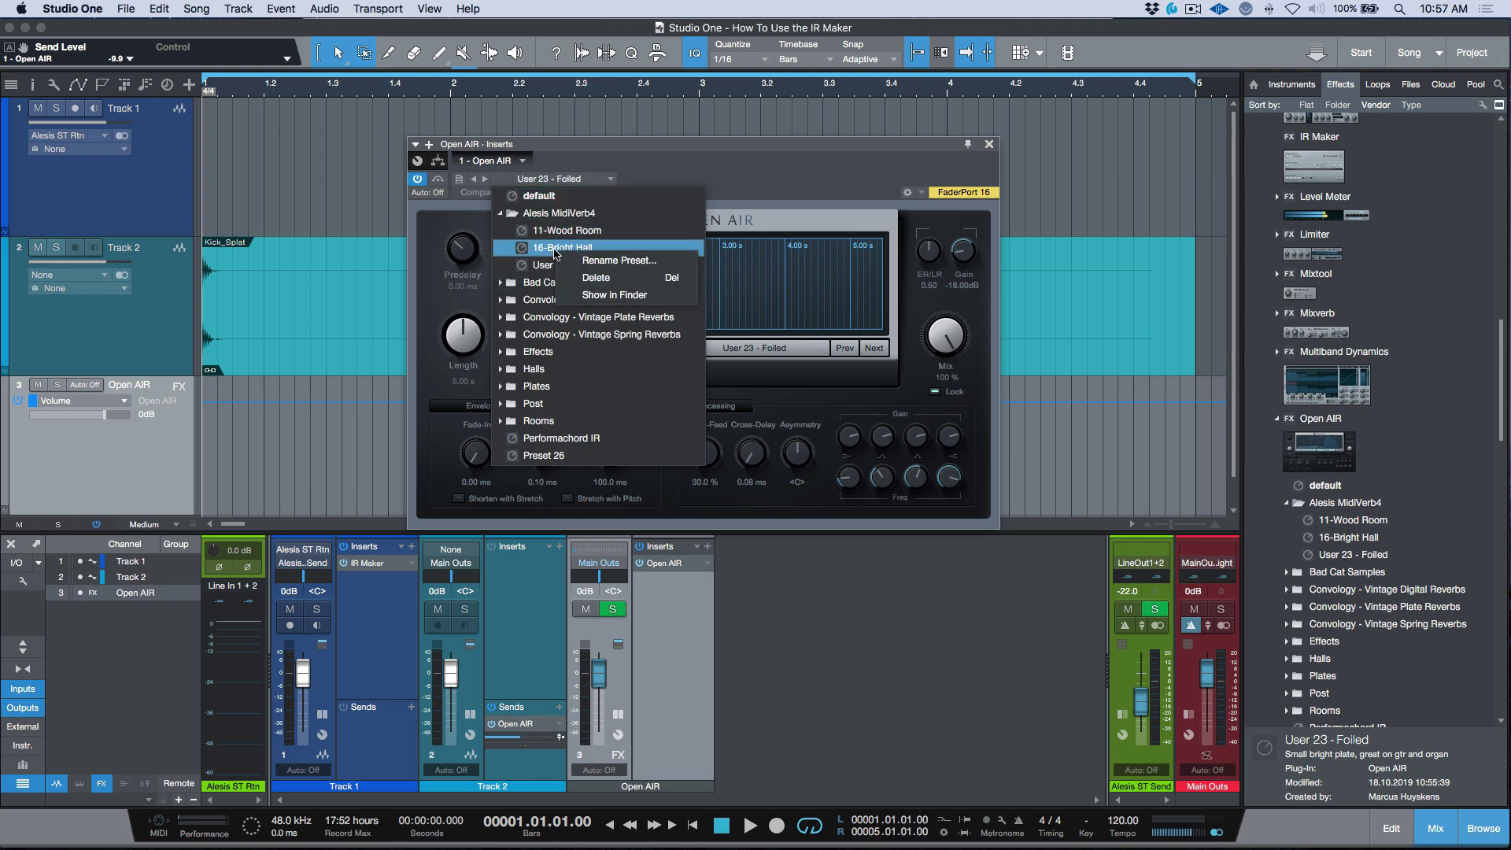
pyautogui.click(613, 294)
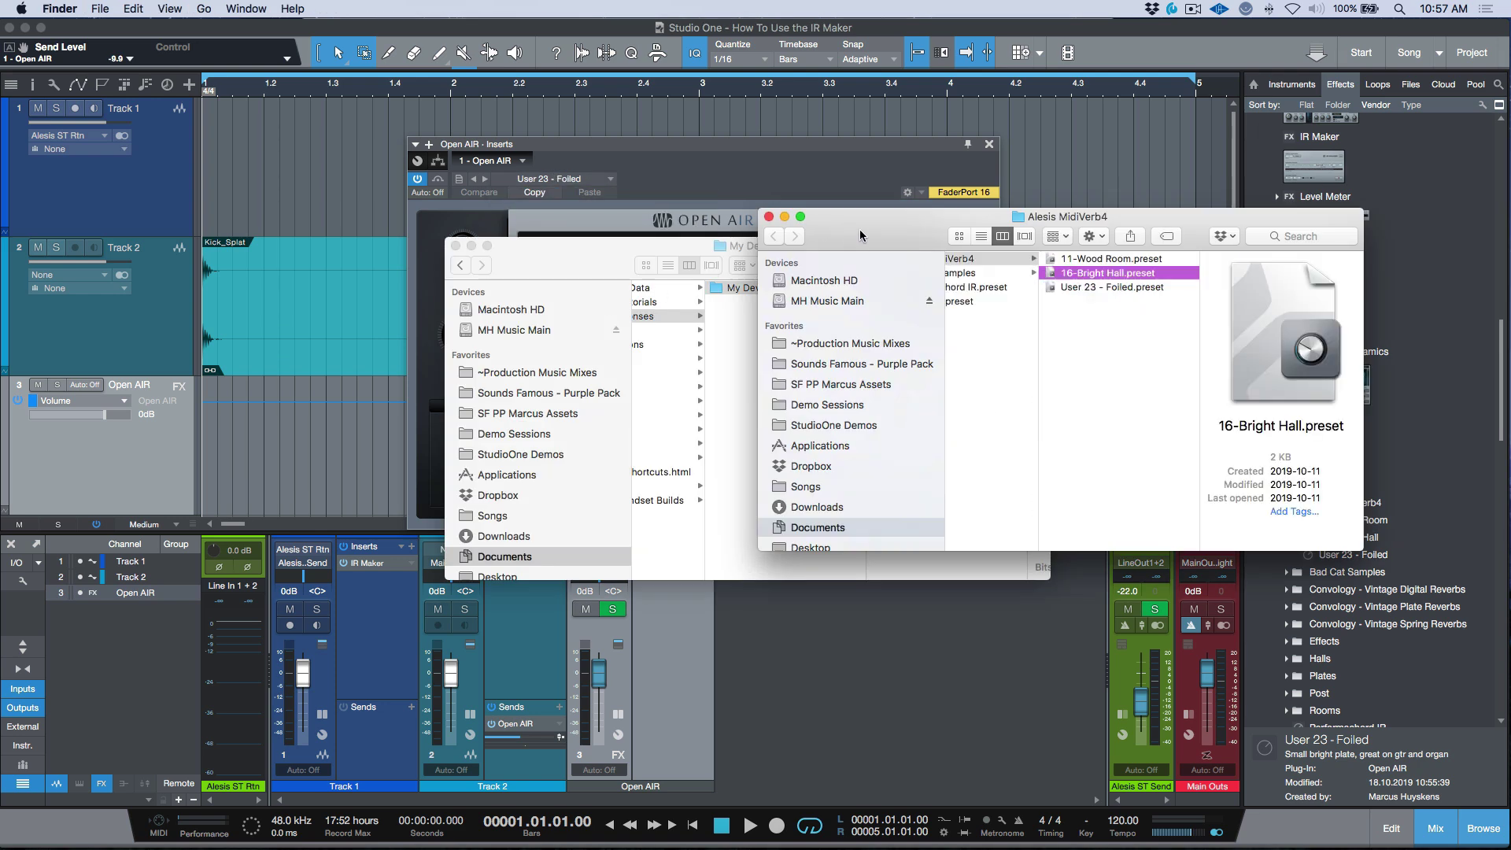
pyautogui.moveTo(859, 235); pyautogui.dragTo(545, 266)
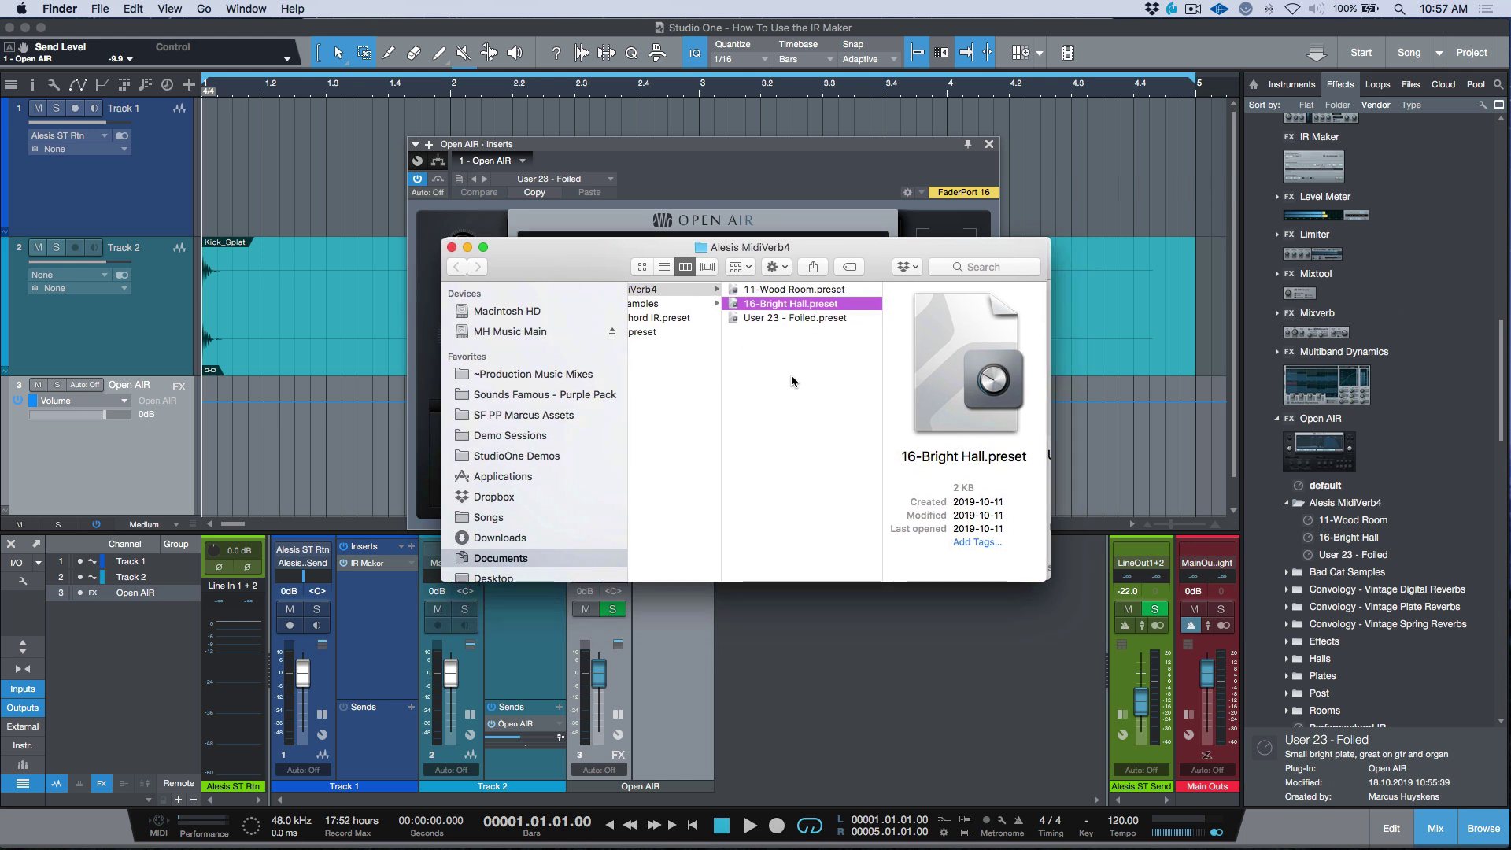
# Step: Examine the folder path from Presets through PreSonus and Open AIR to the Alesis MidiVerb4 preset folder
pyautogui.hscroll(-5, 793, 378)
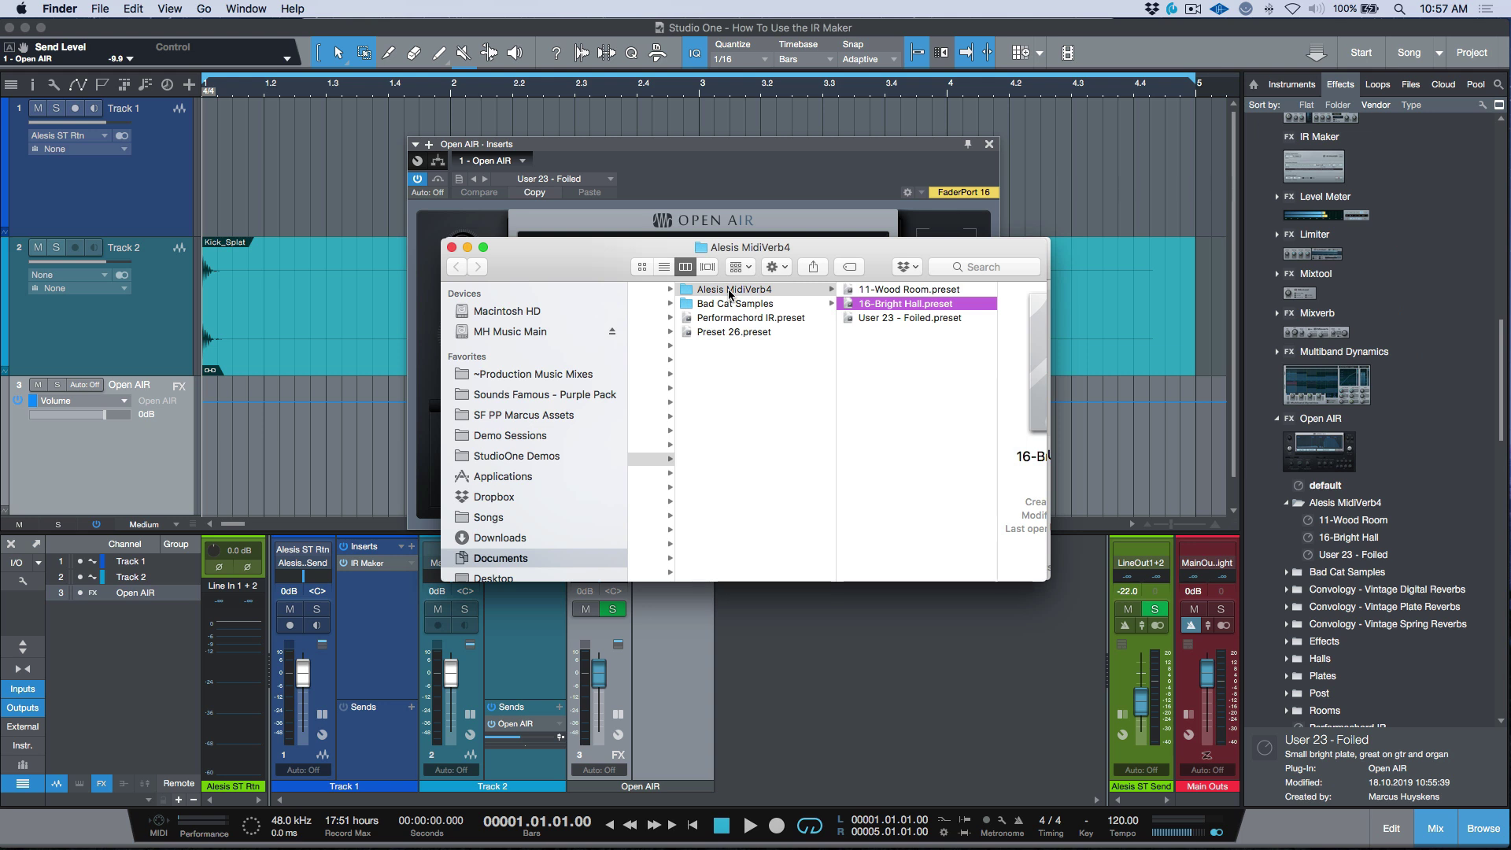
pyautogui.hscroll(-5, 743, 322)
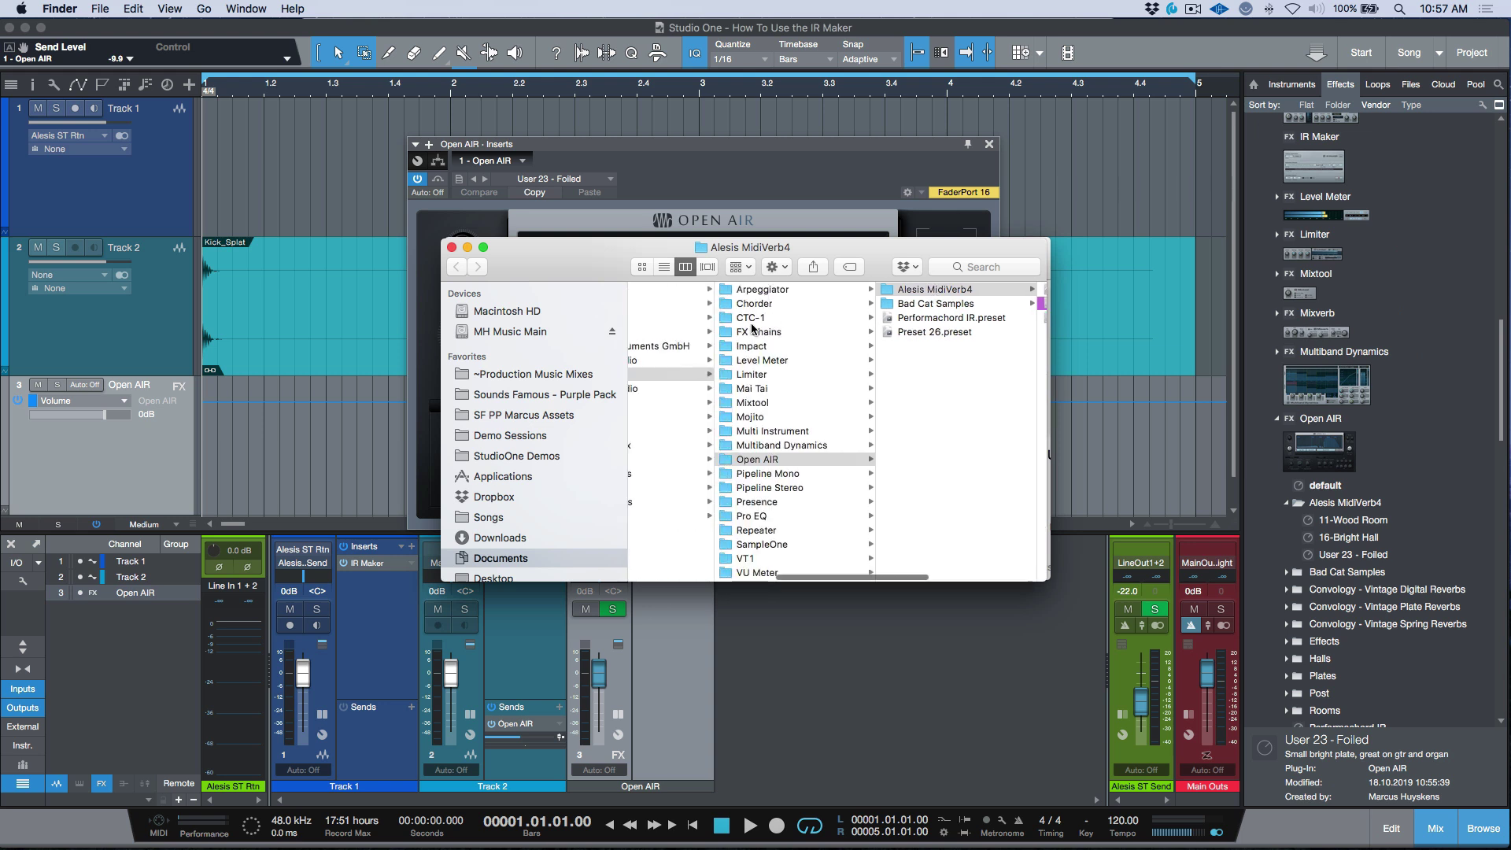
pyautogui.hscroll(-8, 752, 329)
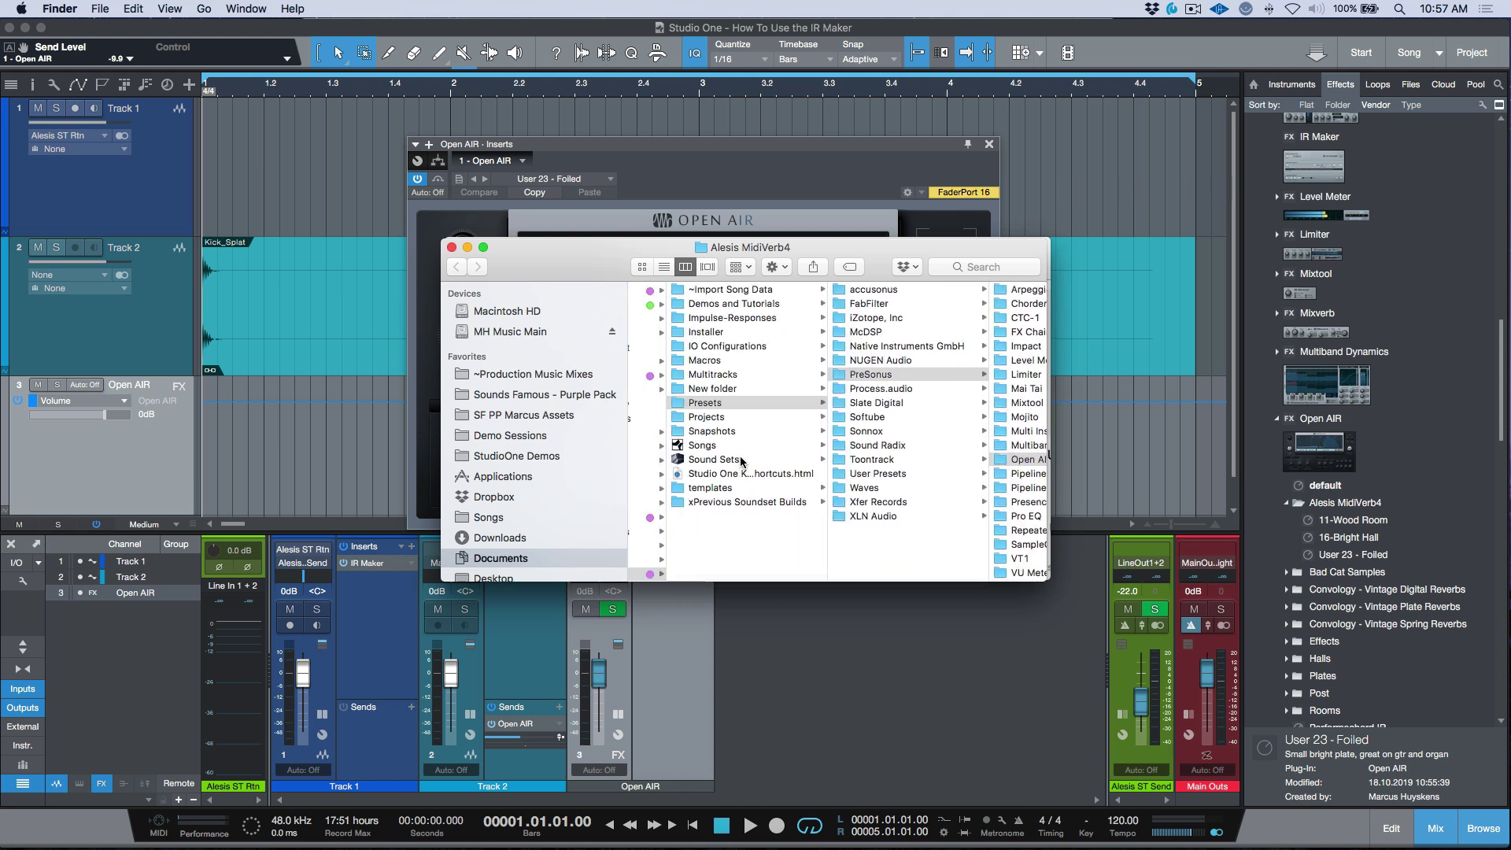
pyautogui.hscroll(3, 811, 457)
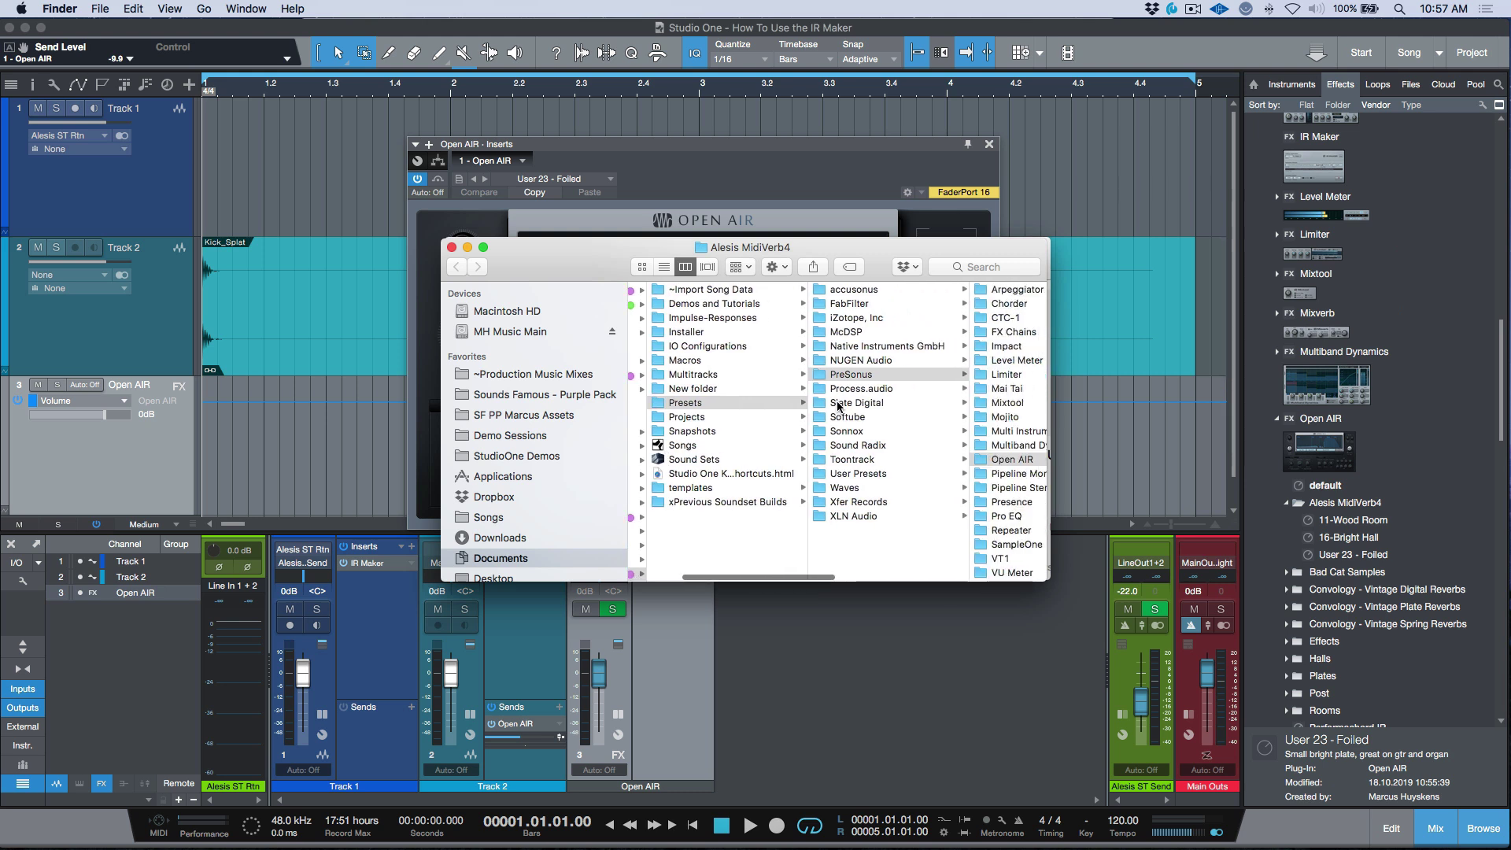
pyautogui.hscroll(6, 838, 405)
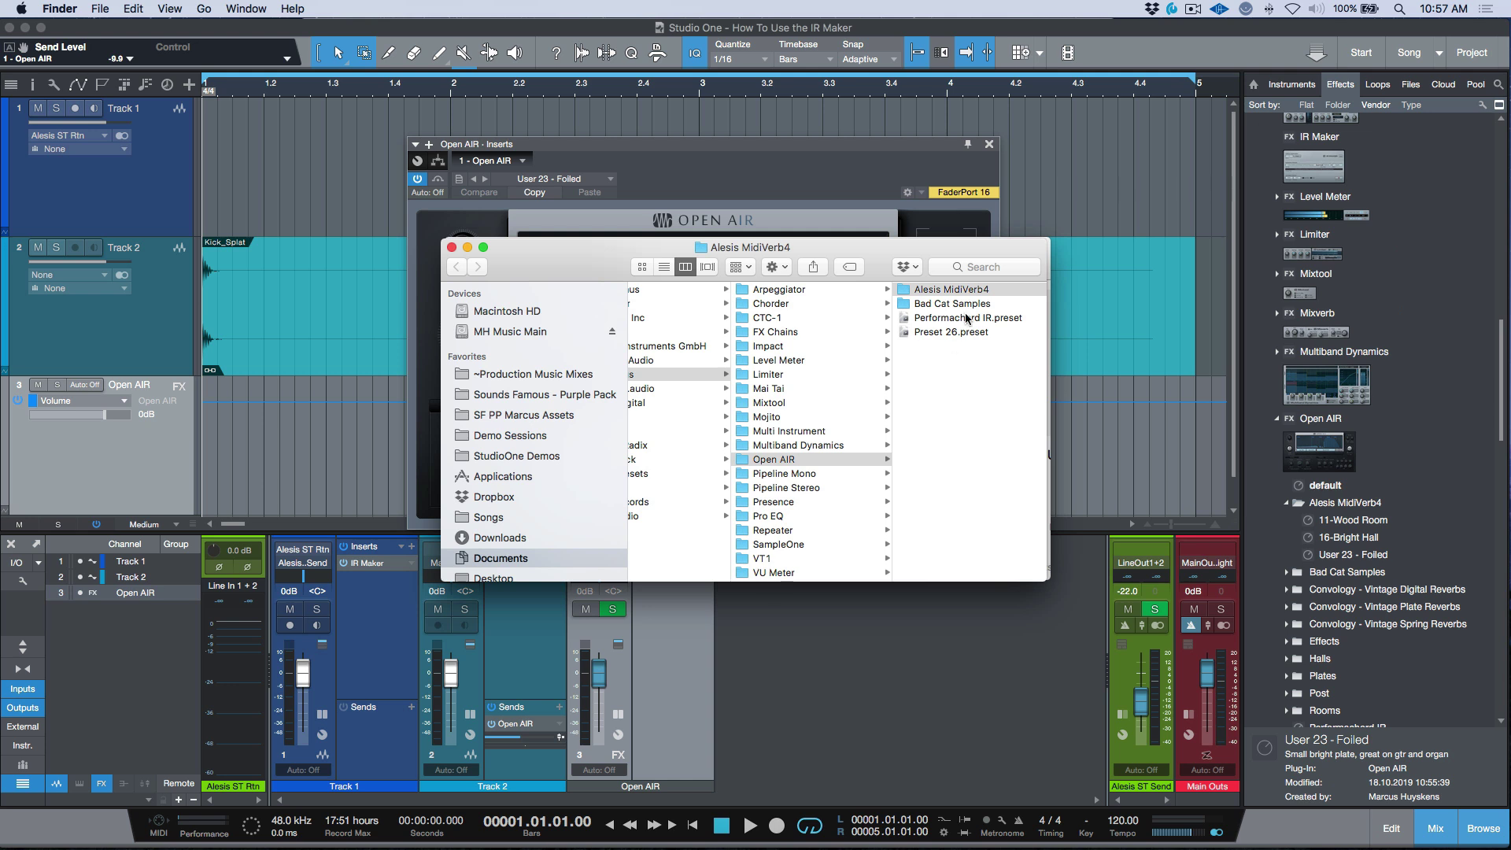
pyautogui.hscroll(2, 930, 319)
pyautogui.hscroll(3, 930, 322)
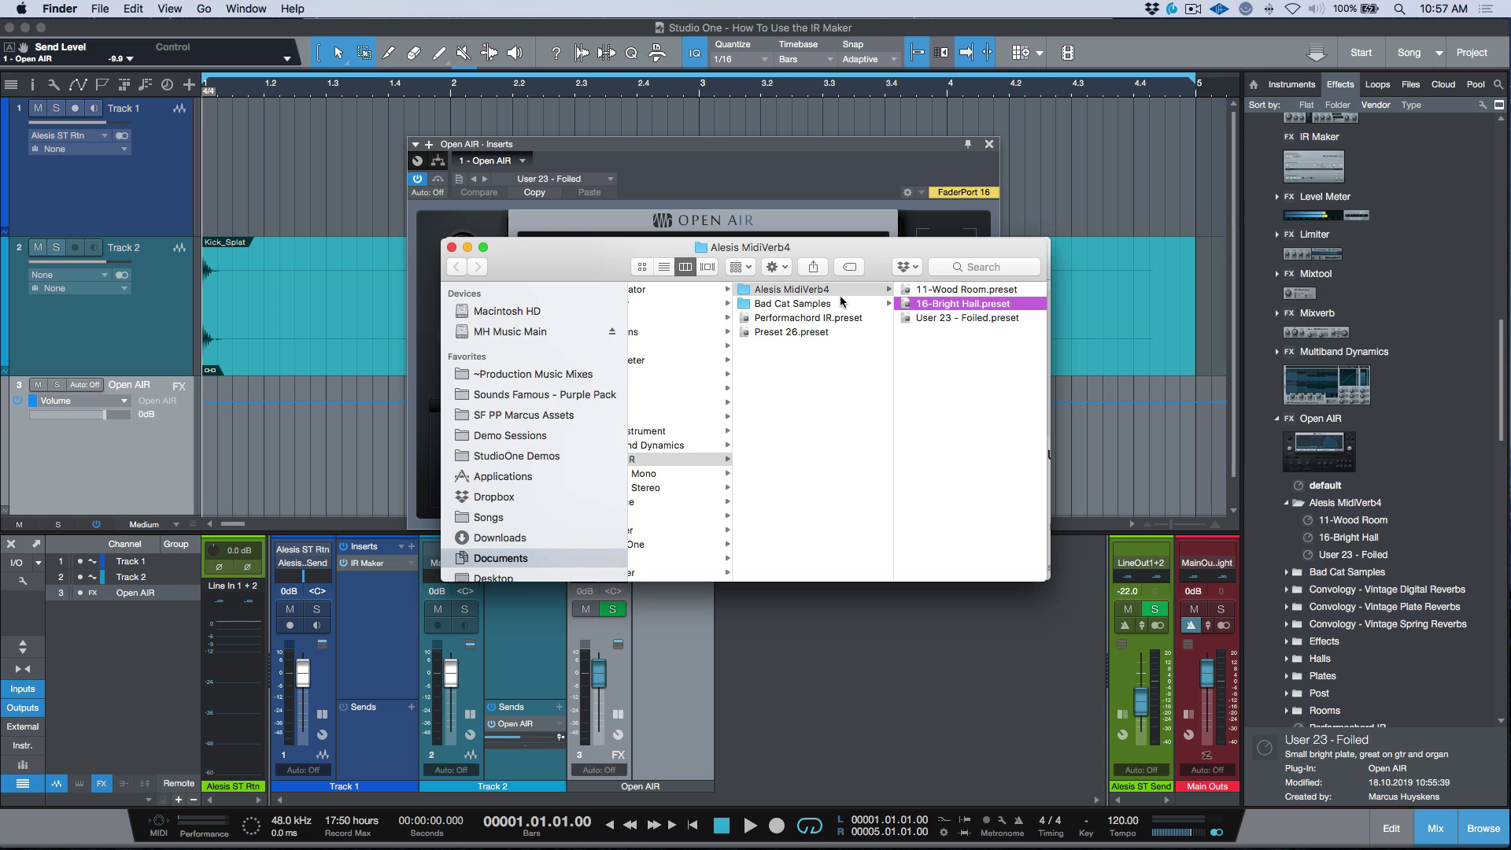
# Step: Return to Open AIR, review the subfolder choices for storing a preset, cancel the dialog and close the plug-in window
pyautogui.click(840, 192)
pyautogui.click(460, 180)
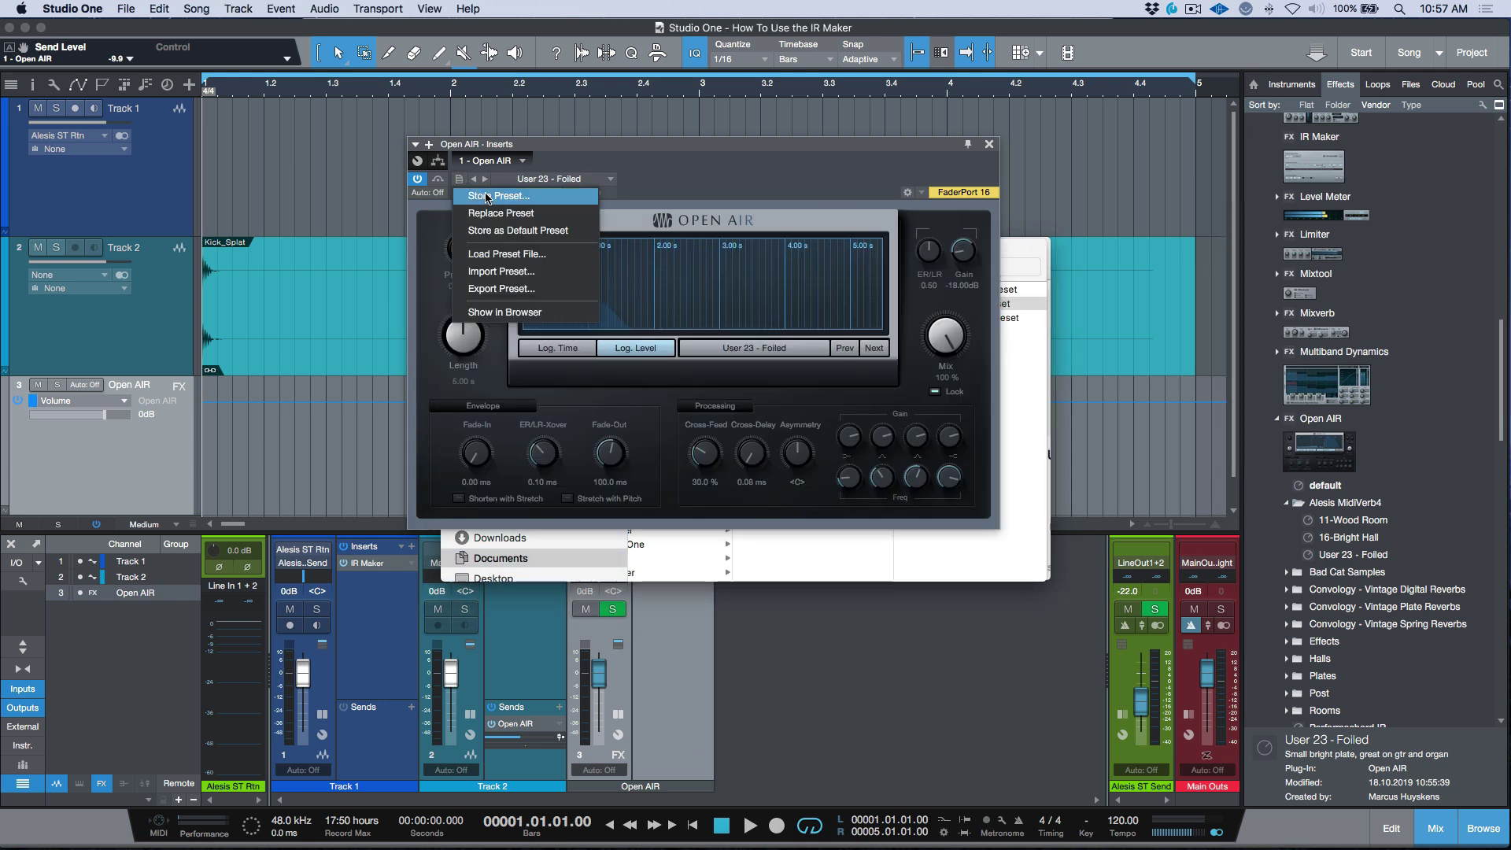
pyautogui.click(498, 195)
pyautogui.click(1154, 334)
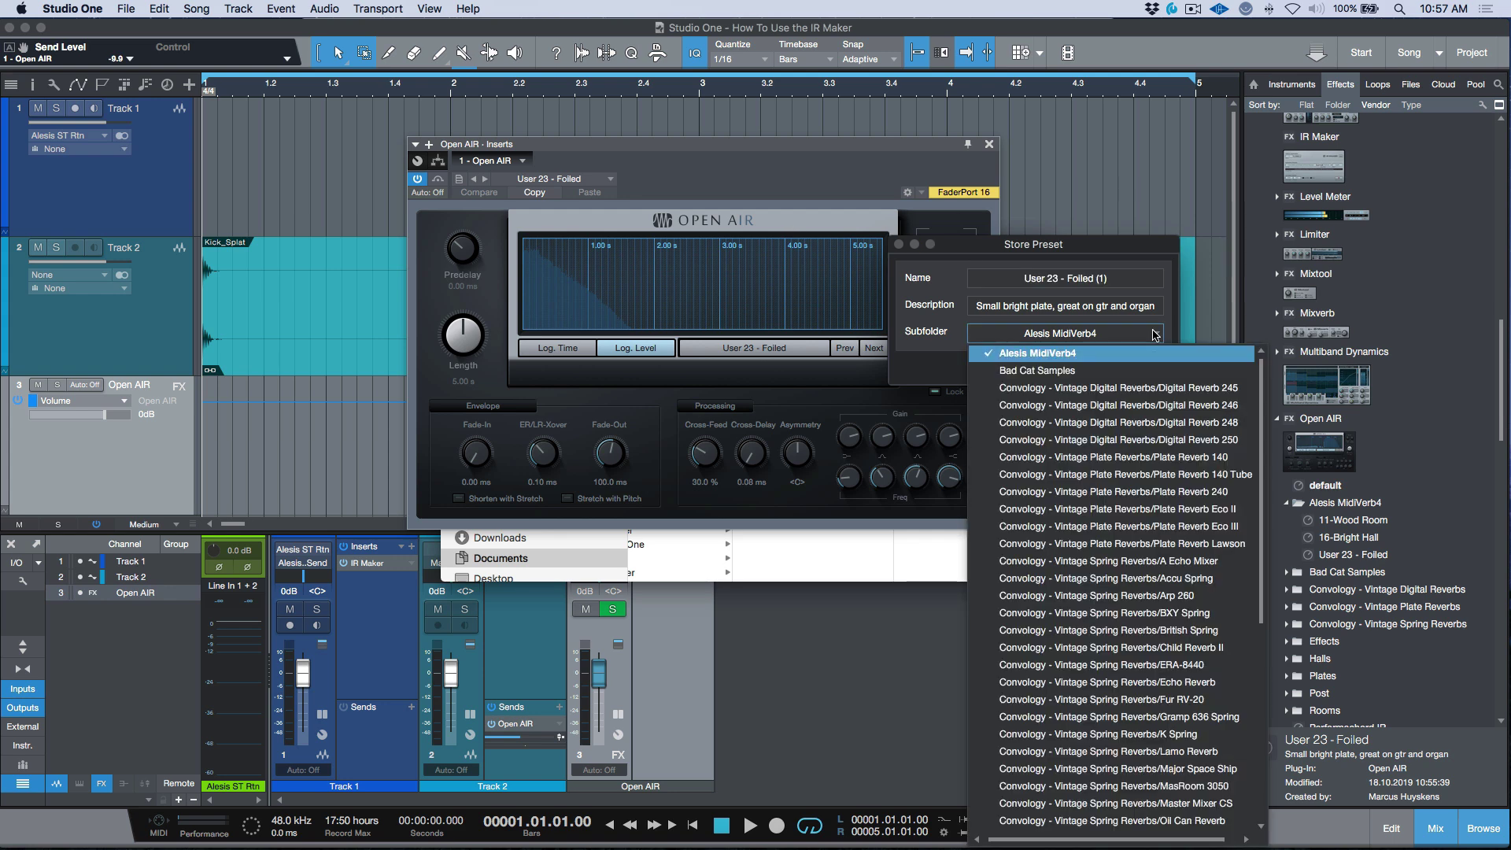
pyautogui.click(1031, 355)
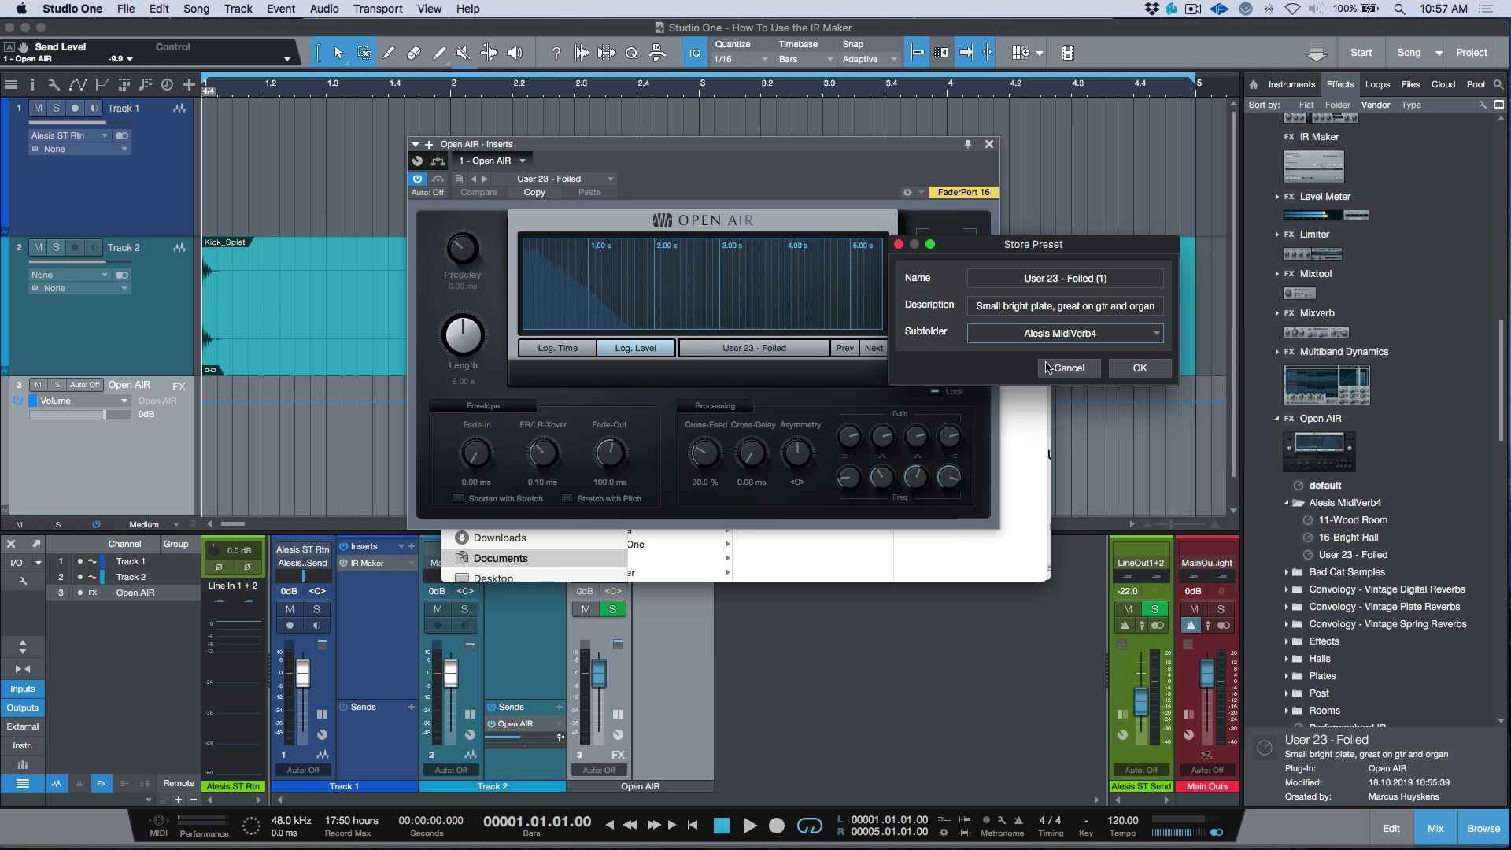
pyautogui.click(1066, 371)
pyautogui.click(988, 144)
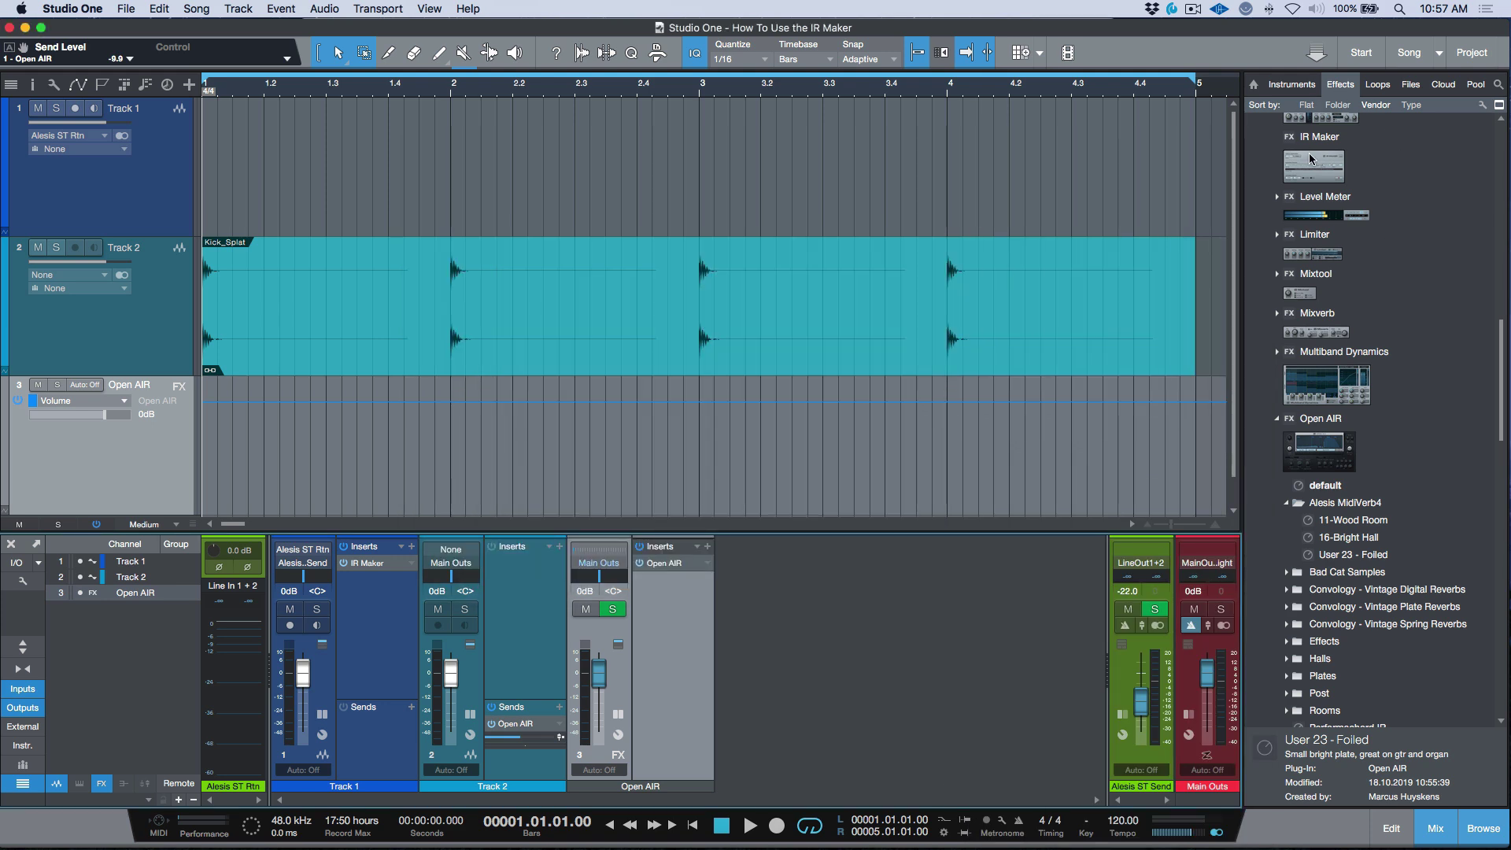
# Step: Compare the descriptions of the Alesis MidiVerb4 presets and Luck Harp IR from Bad Cat Samples in the effects browser
pyautogui.click(1375, 556)
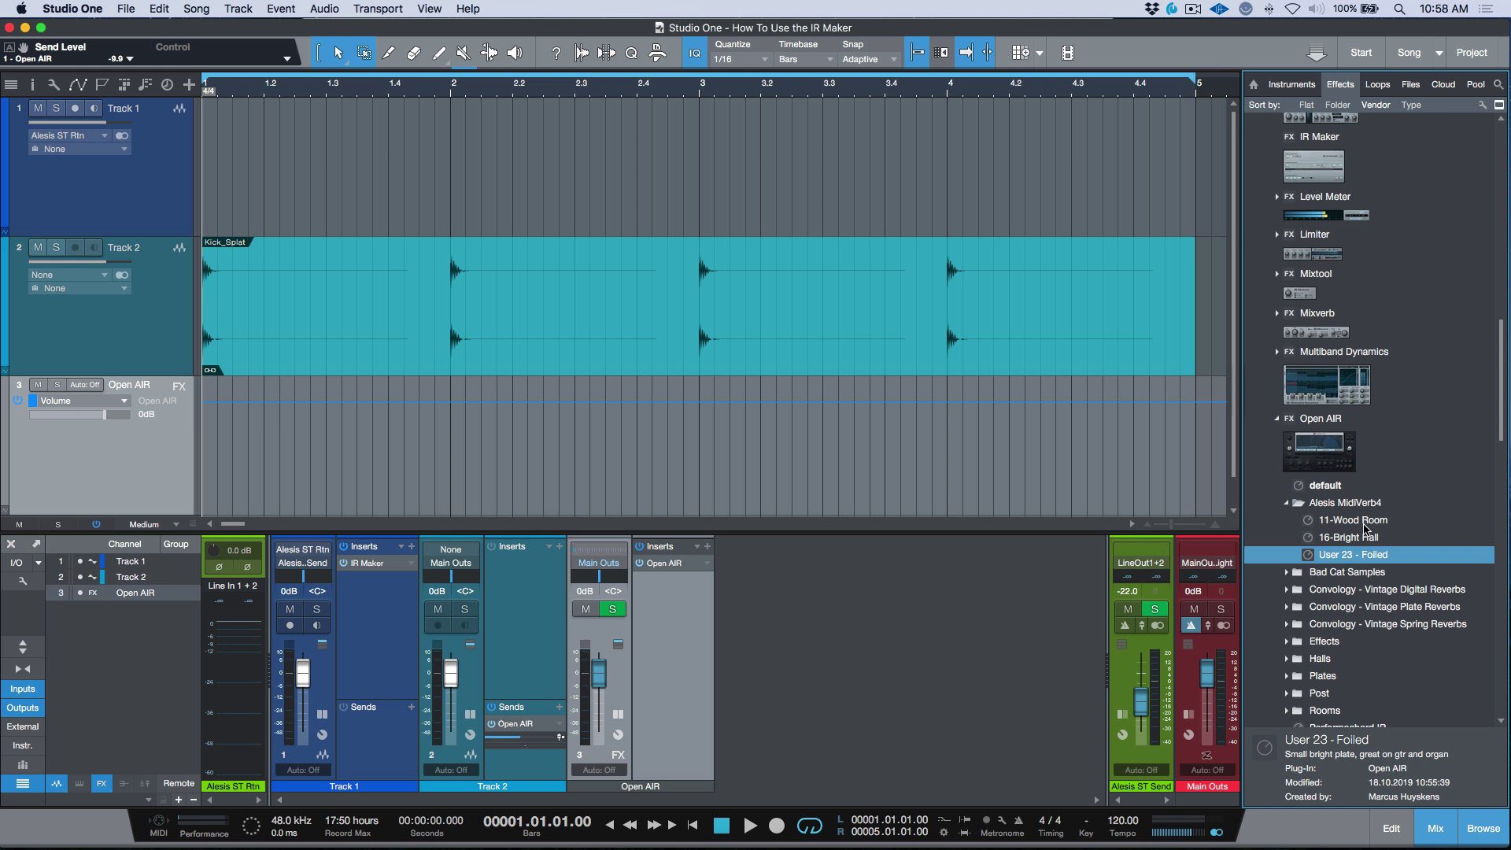
pyautogui.click(1365, 520)
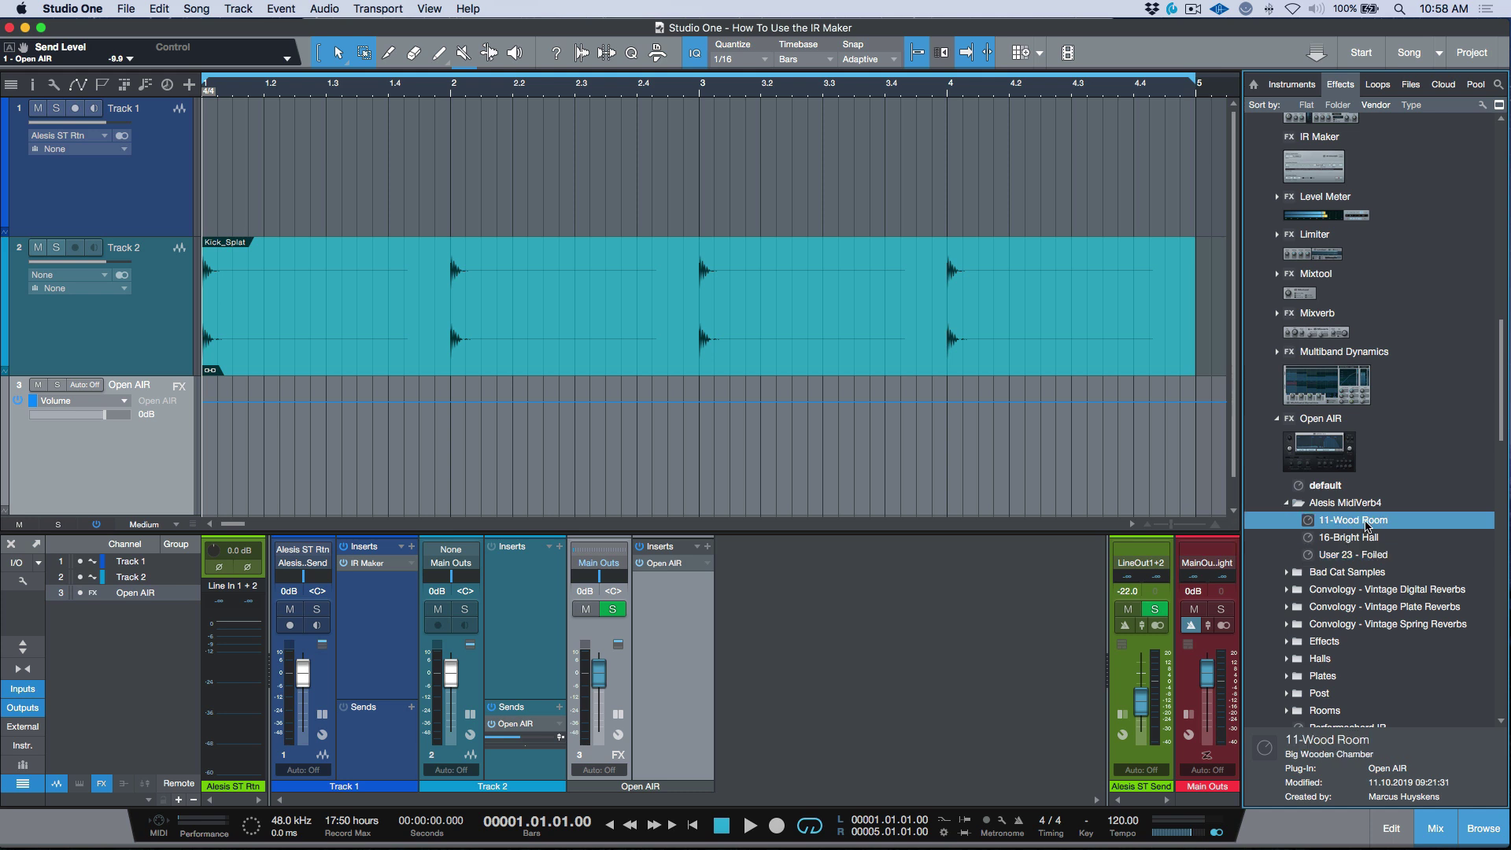
pyautogui.click(1348, 572)
pyautogui.click(1349, 591)
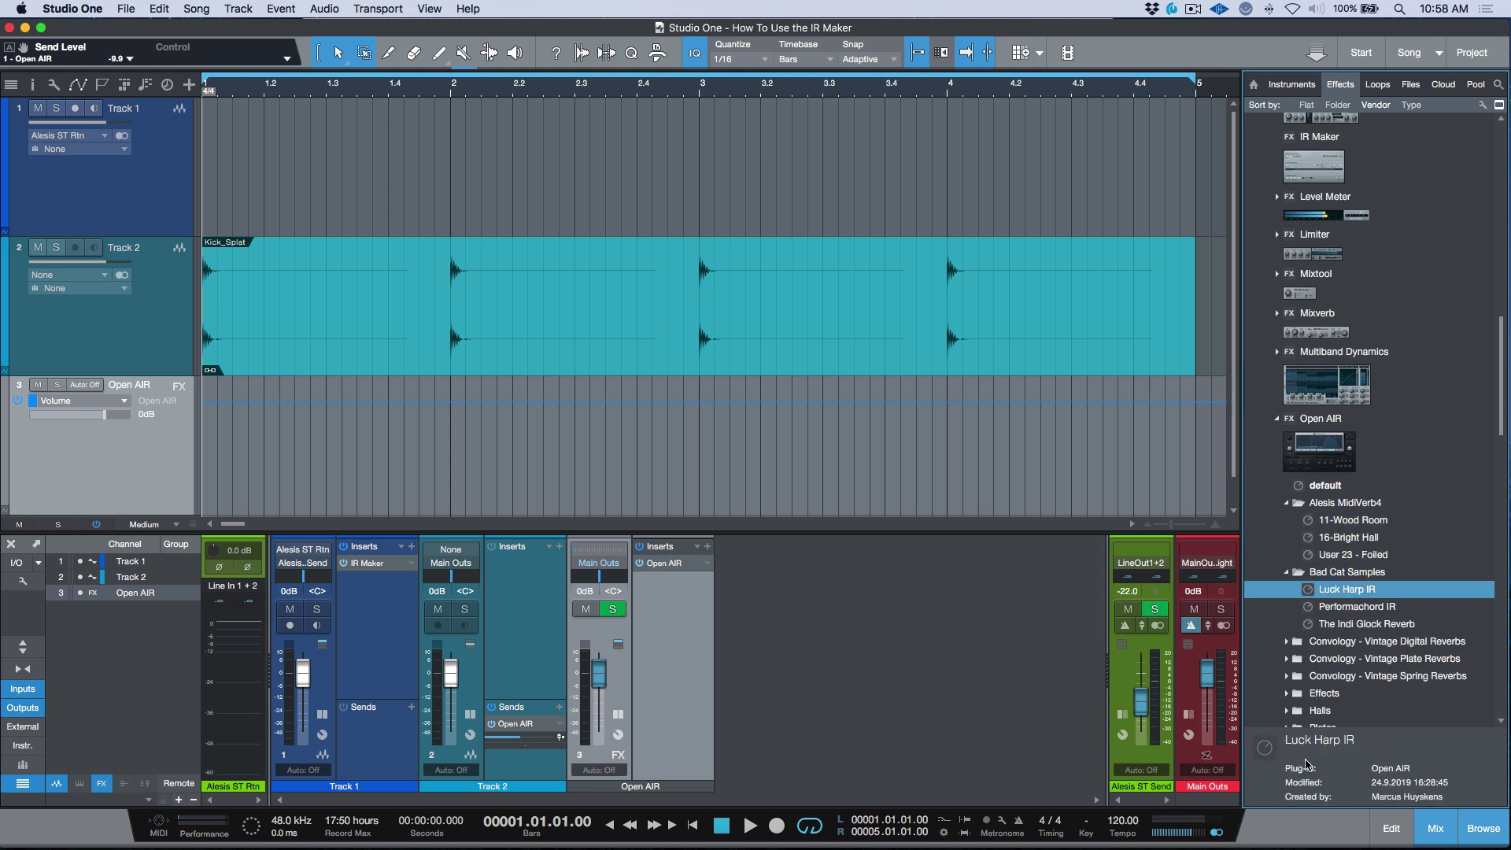
pyautogui.click(1355, 522)
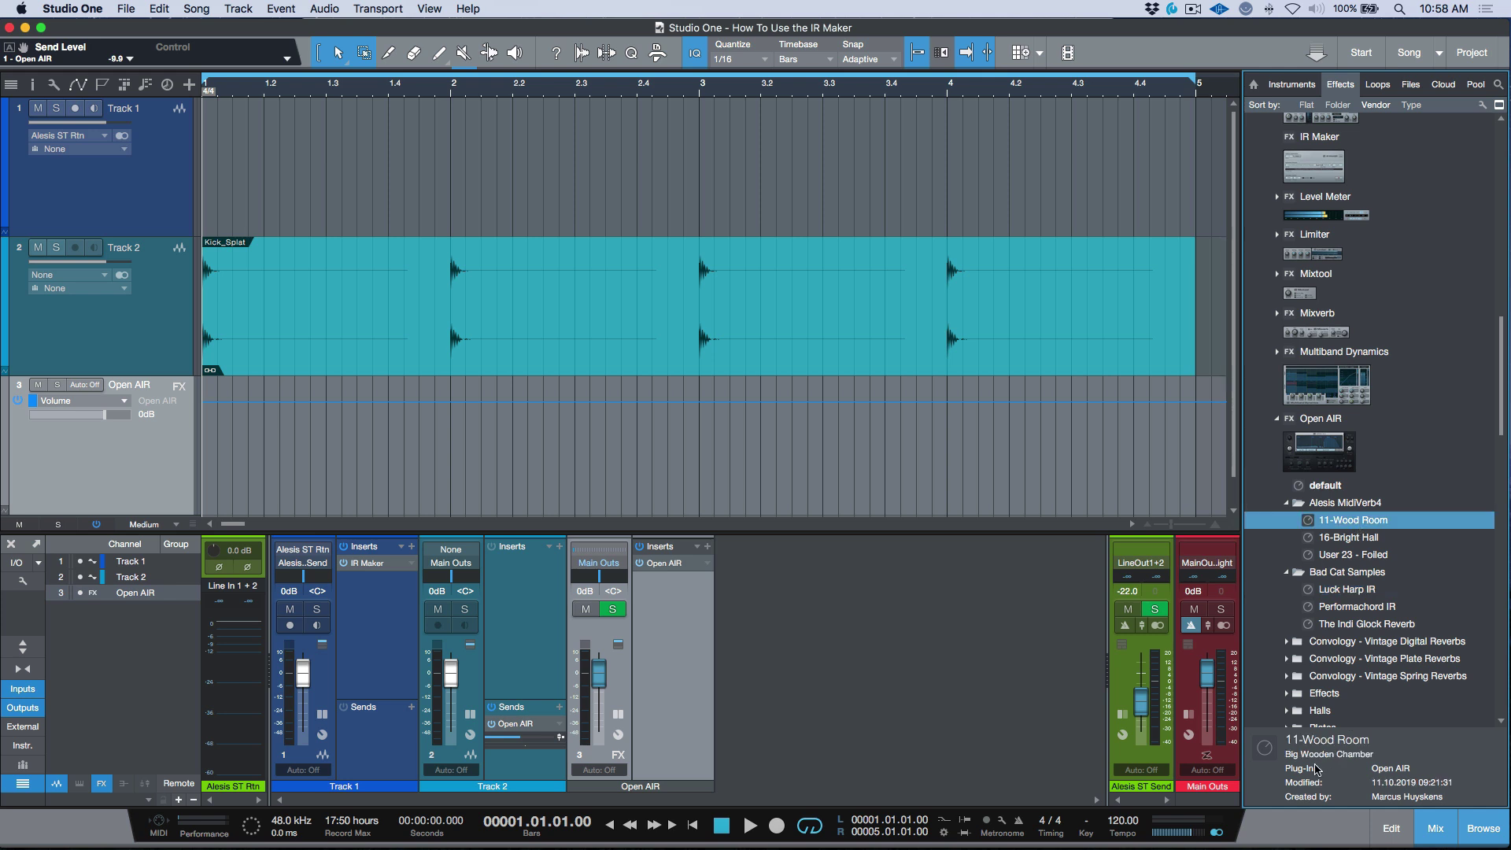
pyautogui.click(1360, 541)
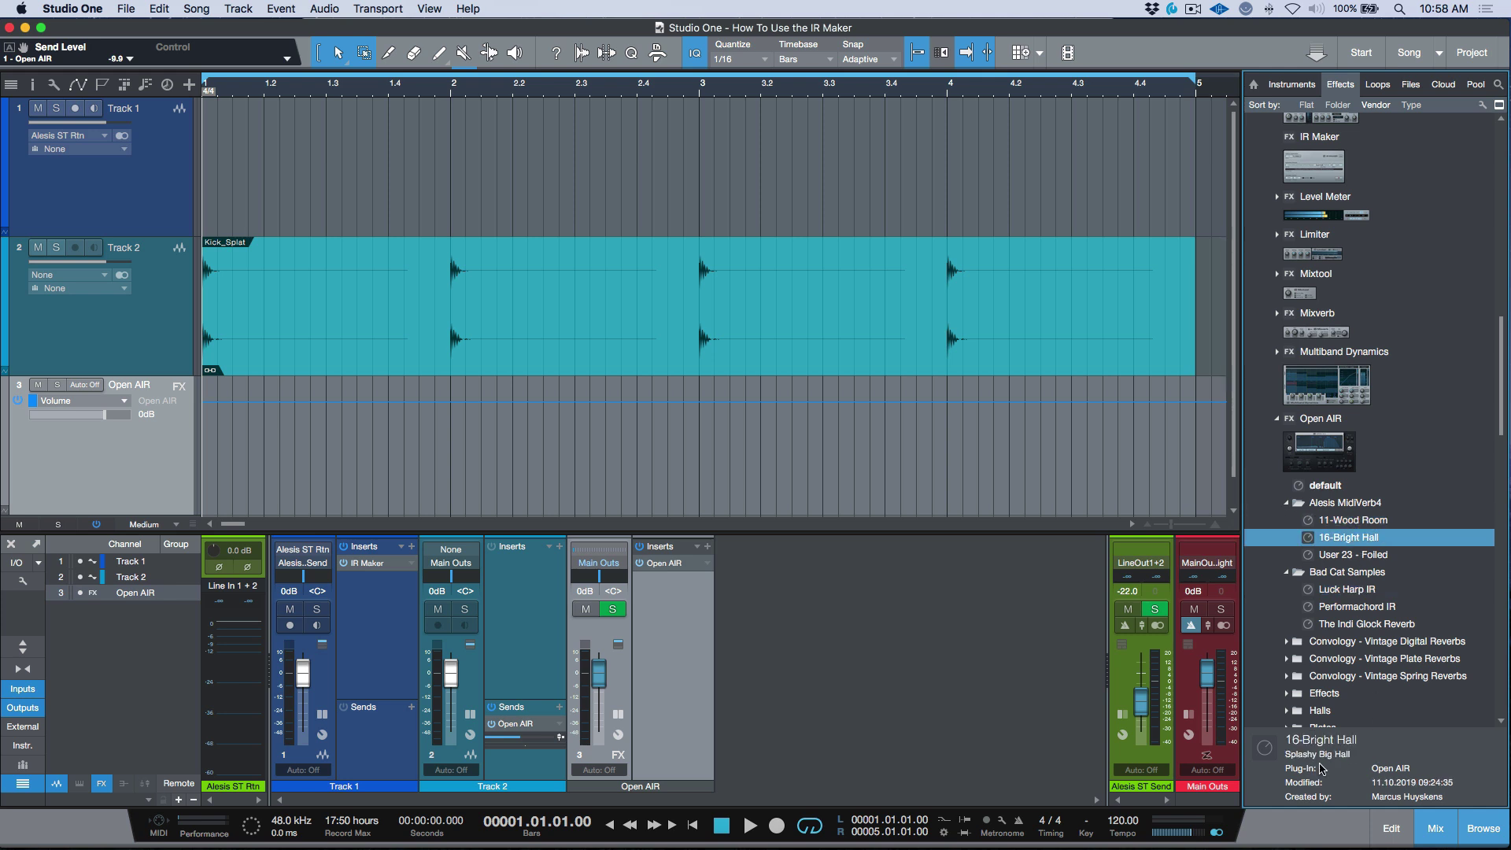
pyautogui.click(1341, 557)
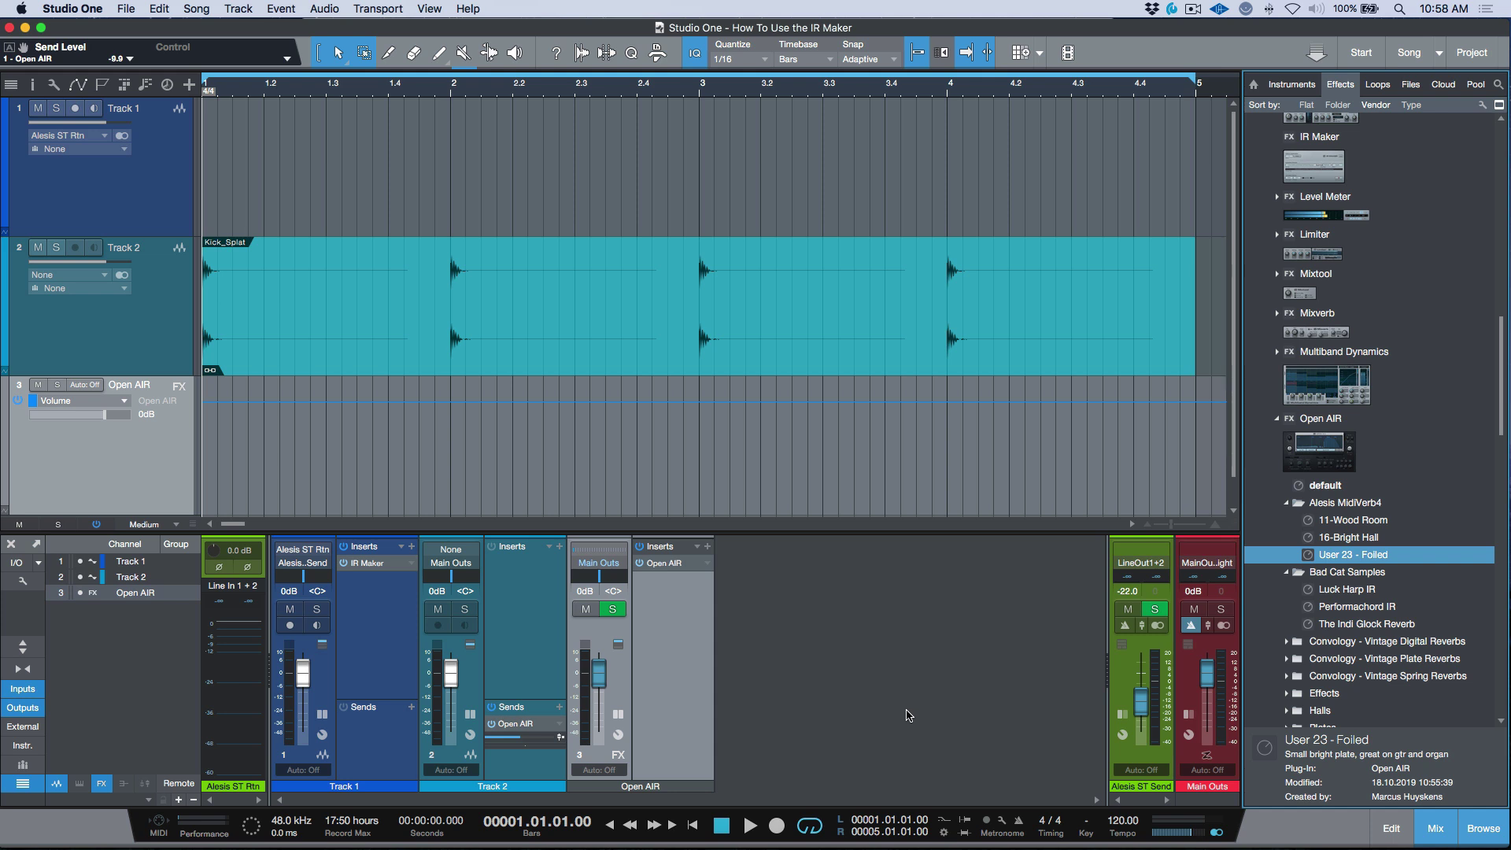
# Step: Open the preset list of the Open AIR insert and collapse the Alesis MidiVerb4 folder
pyautogui.click(675, 564)
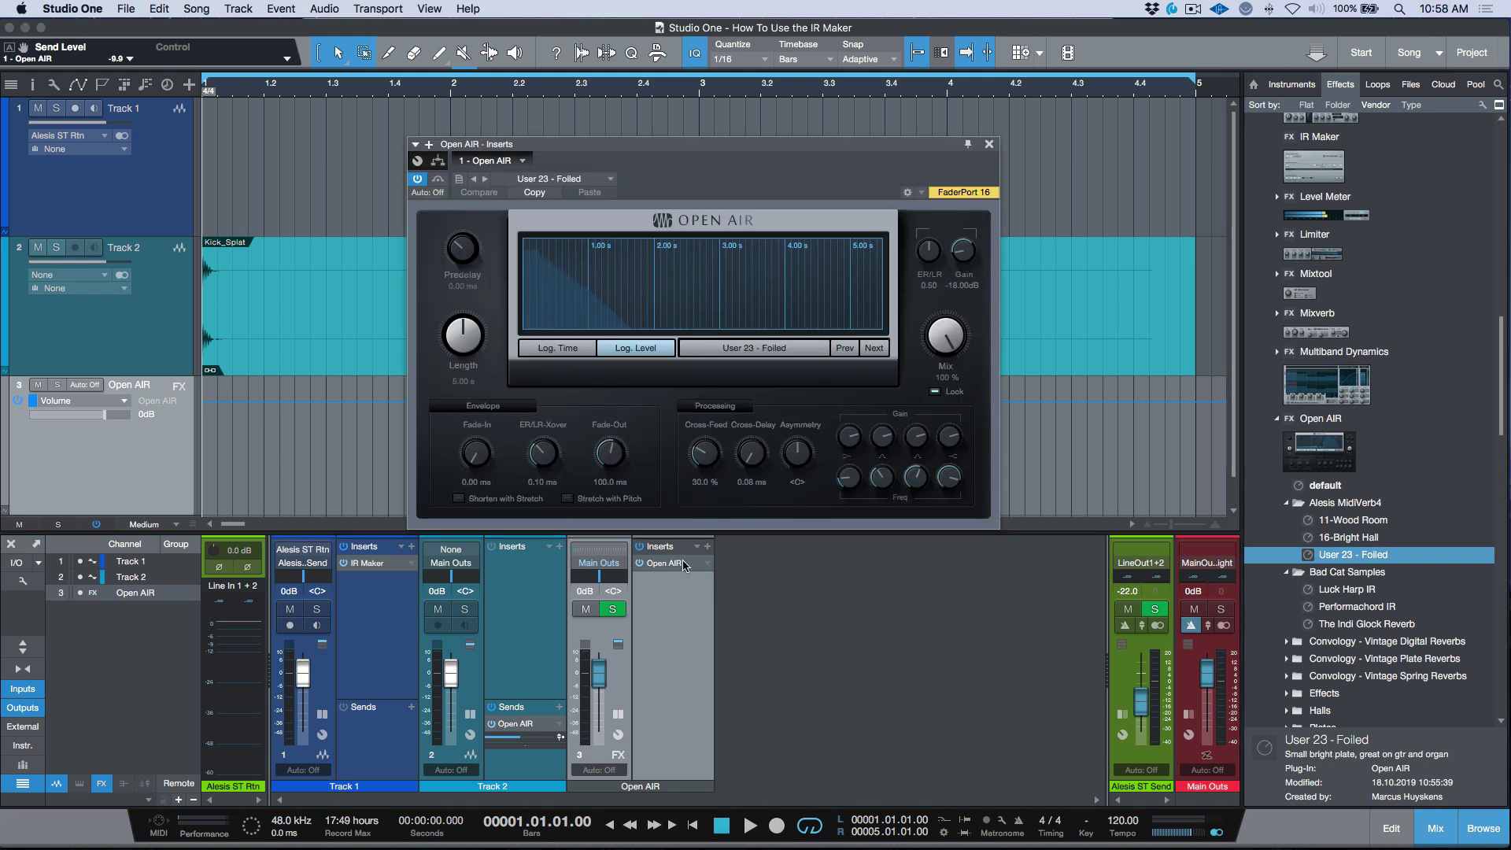
pyautogui.click(555, 180)
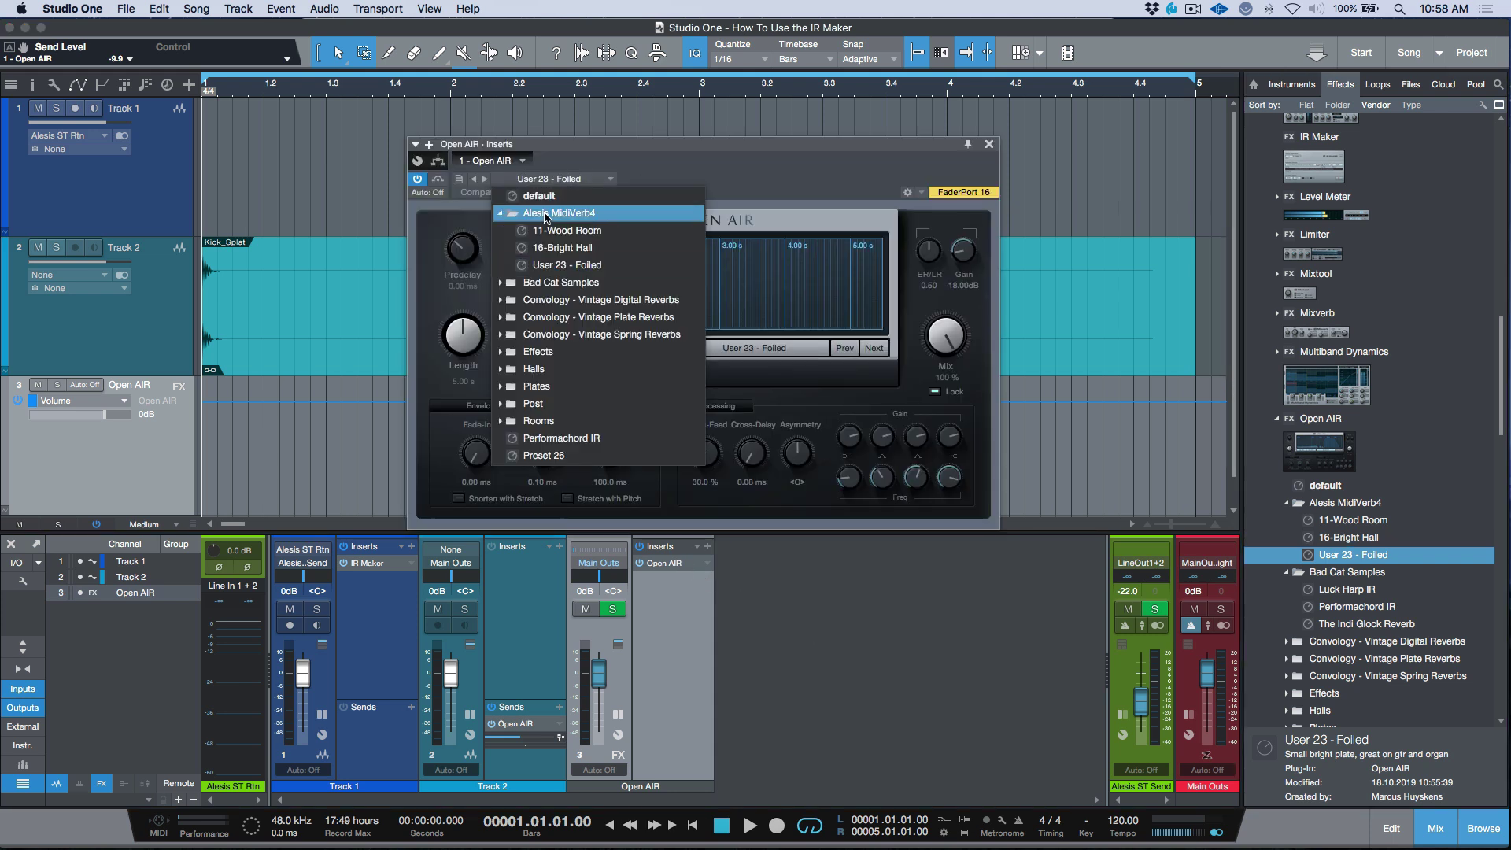
pyautogui.click(555, 214)
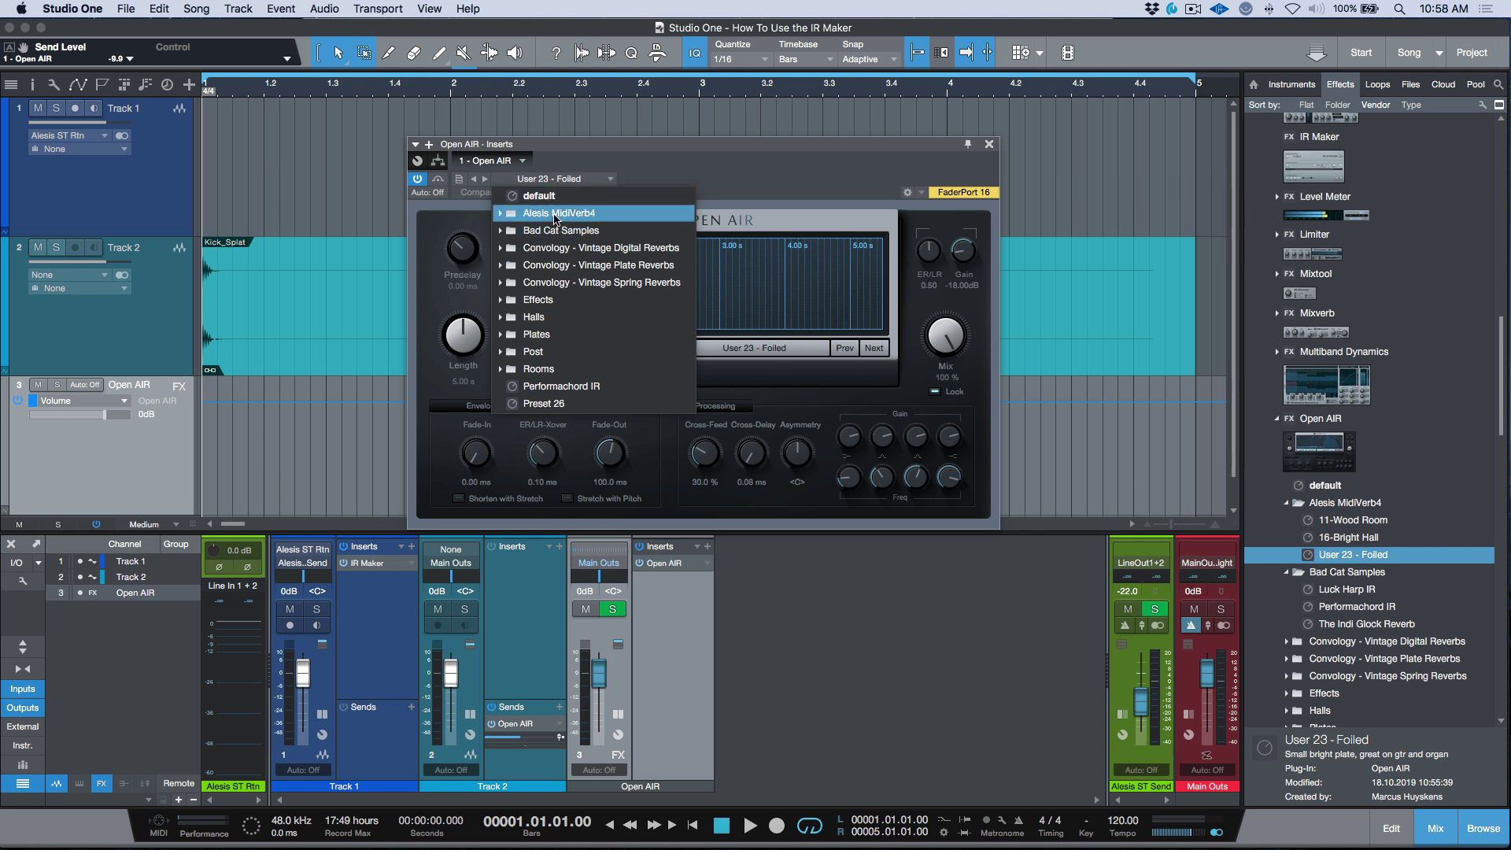